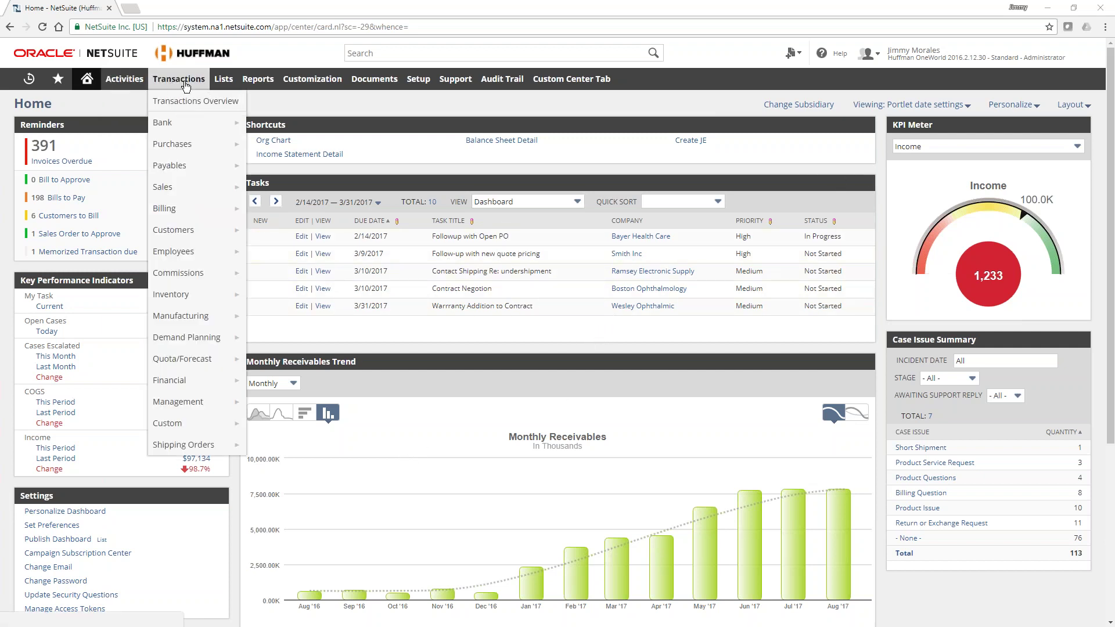
View the Custom Center Tab dashboard, and return to the home dashboard
mouse_move(224, 85)
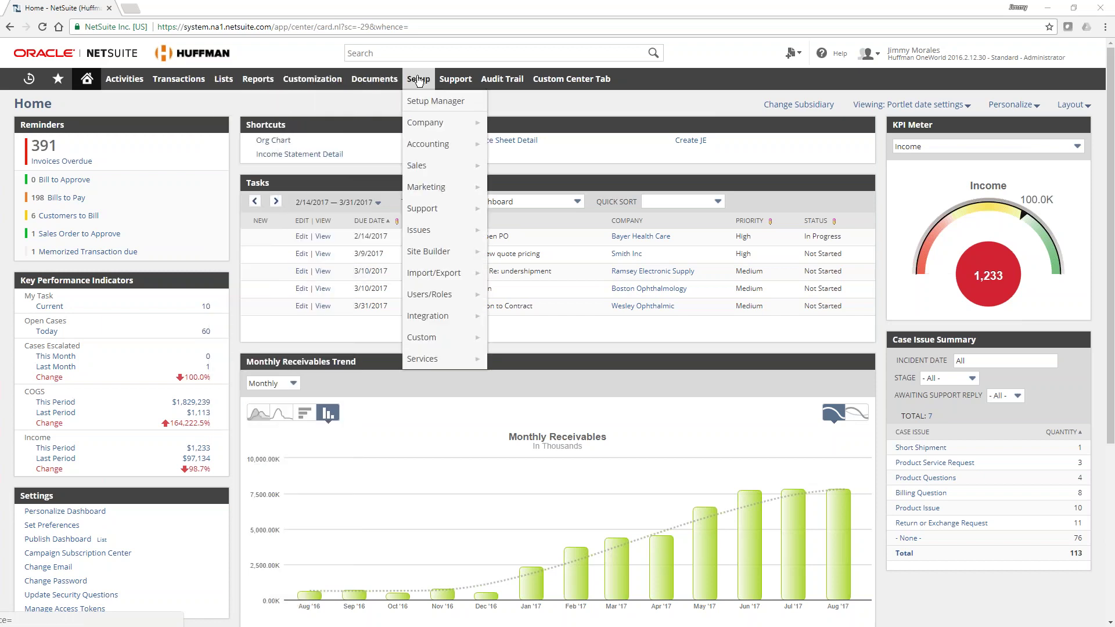
mouse_move(560, 87)
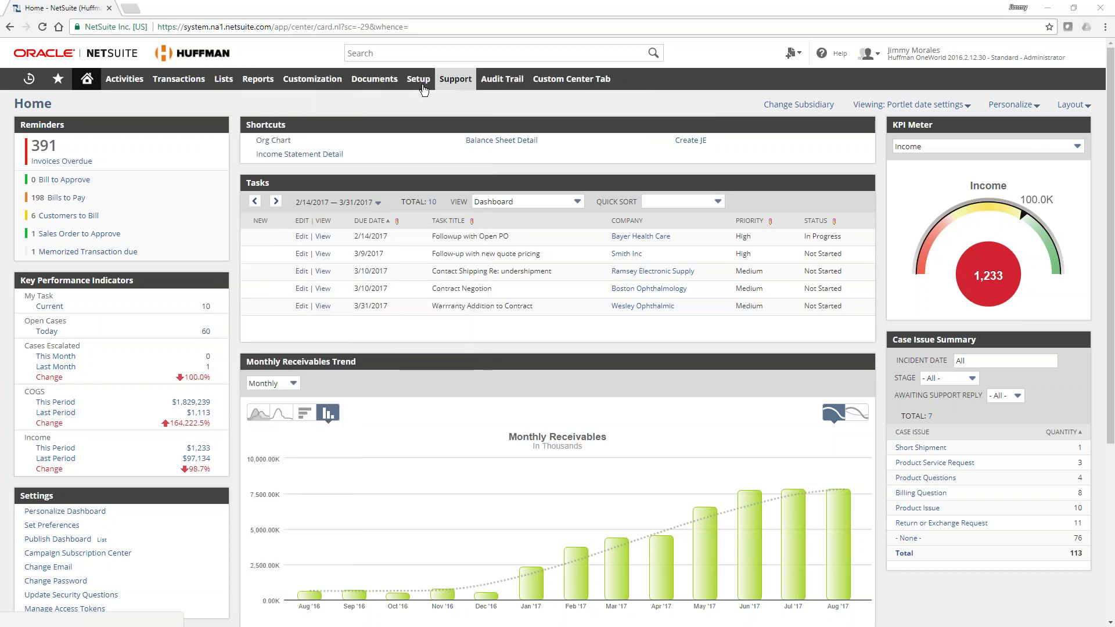
mouse_move(128, 88)
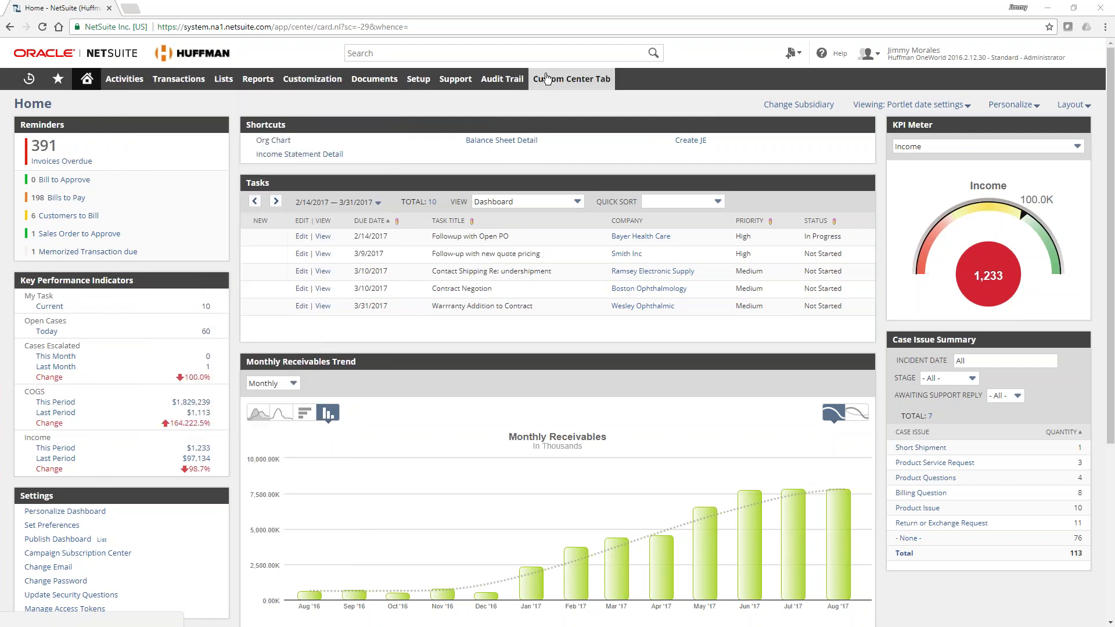
left_click(586, 82)
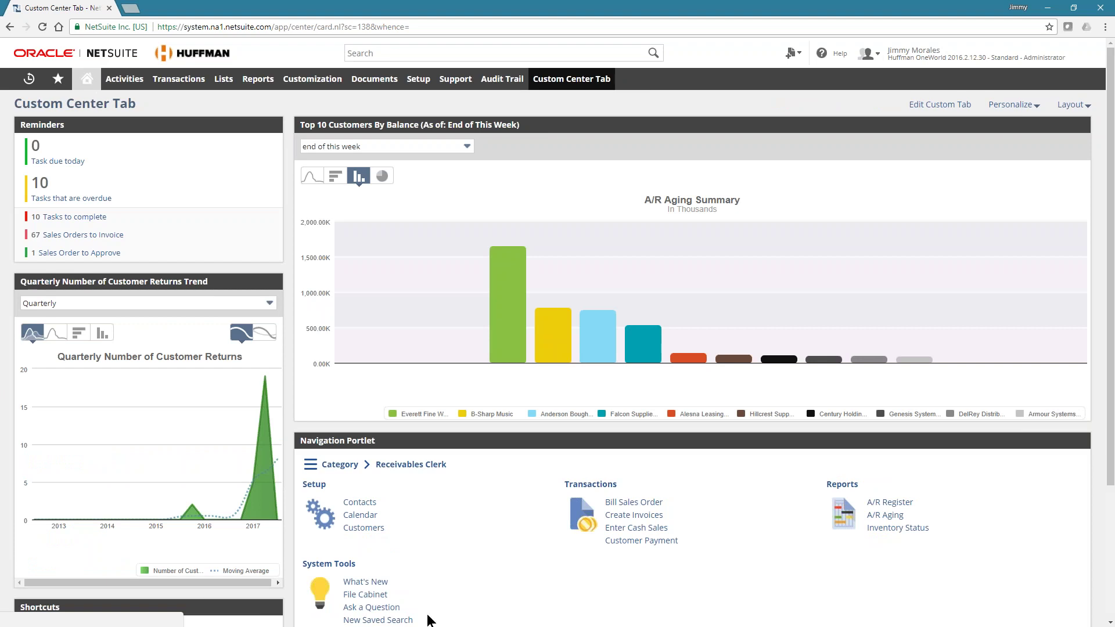
left_click(87, 78)
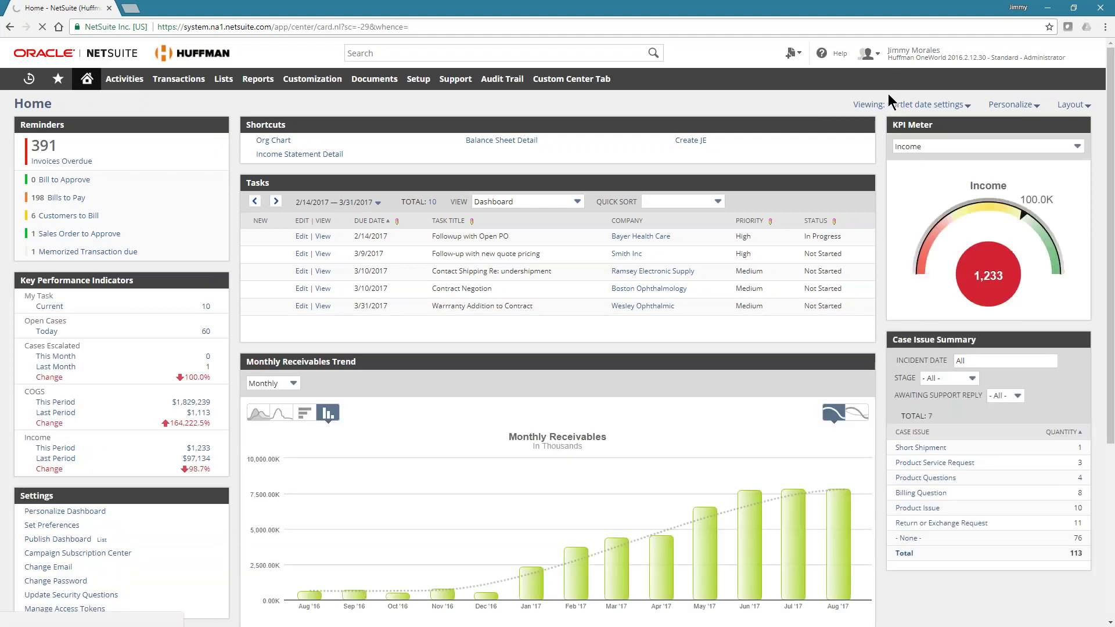
Switch to the Huffman "03: Sales - US" role and move the Navigation Portlet into the narrow column directly below Reminders
mouse_move(900, 63)
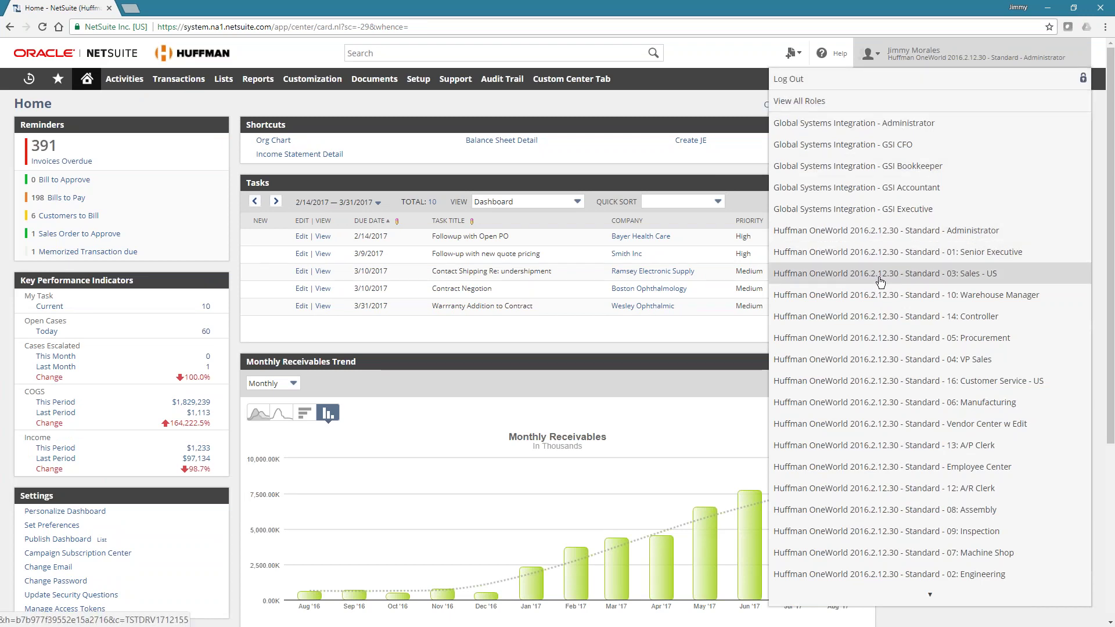
left_click(969, 281)
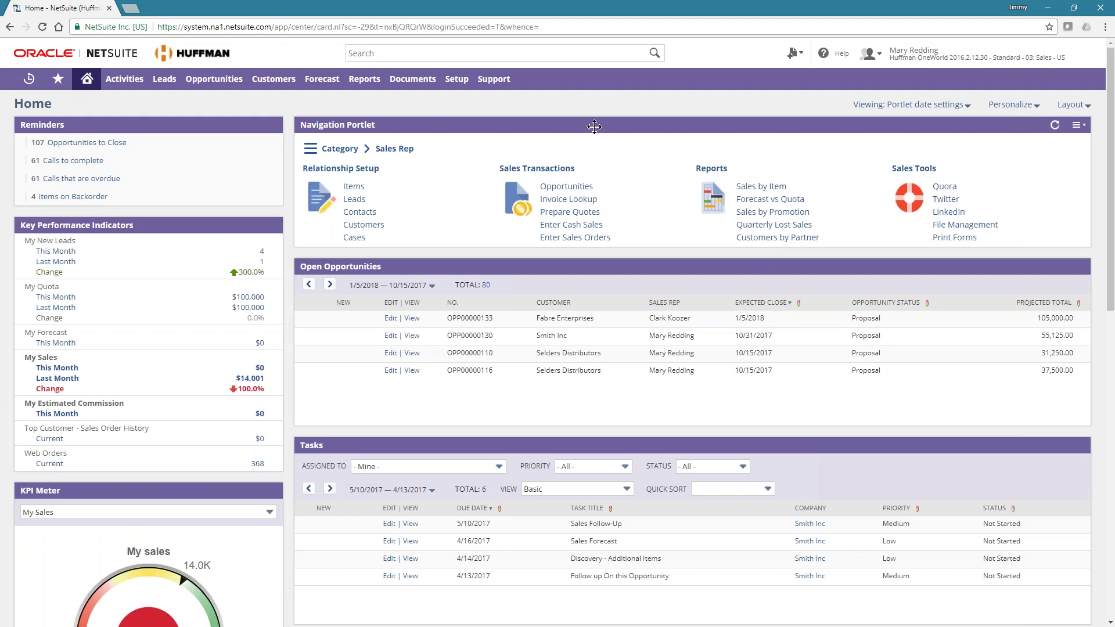
left_click_drag(524, 152, 220, 269)
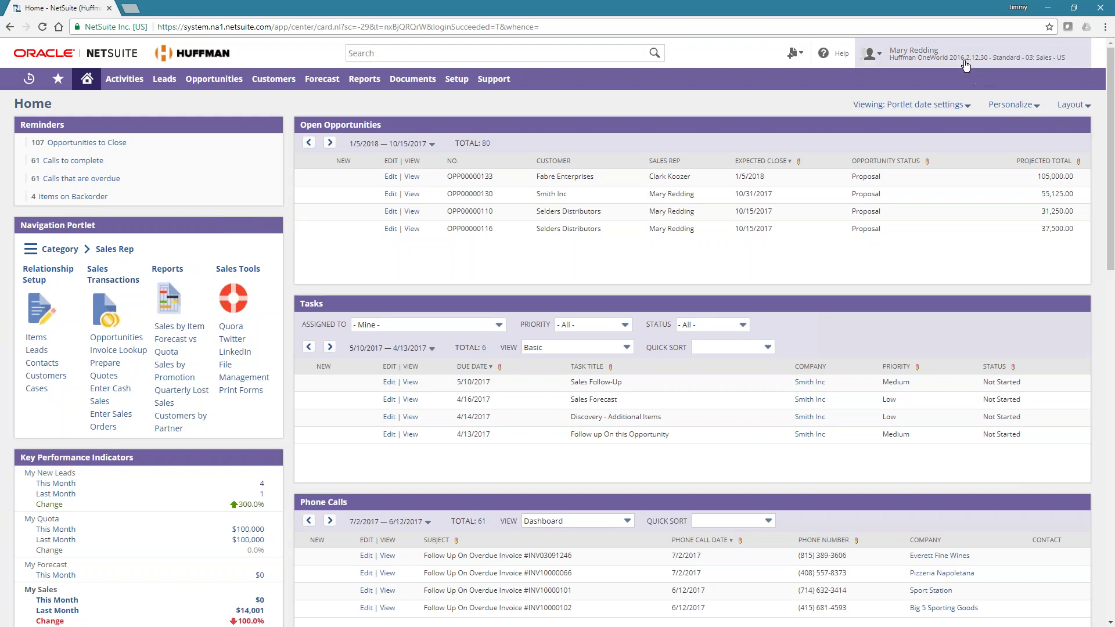
Switch back to the Administrator role of Huffman OneWorld 2016.2.12.30 - Standard
mouse_move(965, 65)
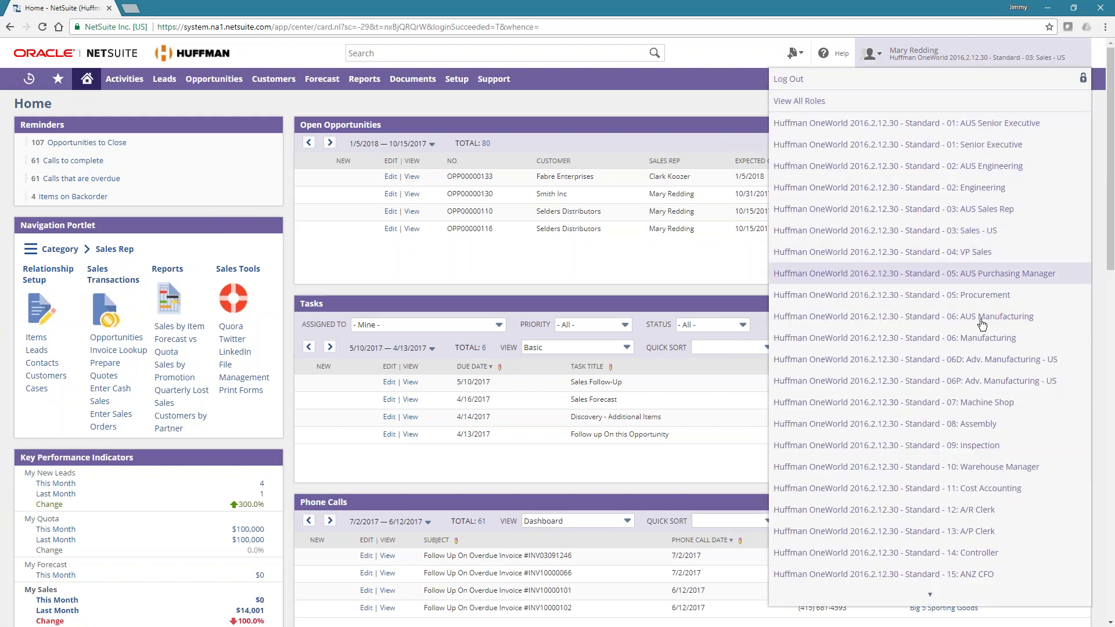
scroll(992, 529, "down", 5)
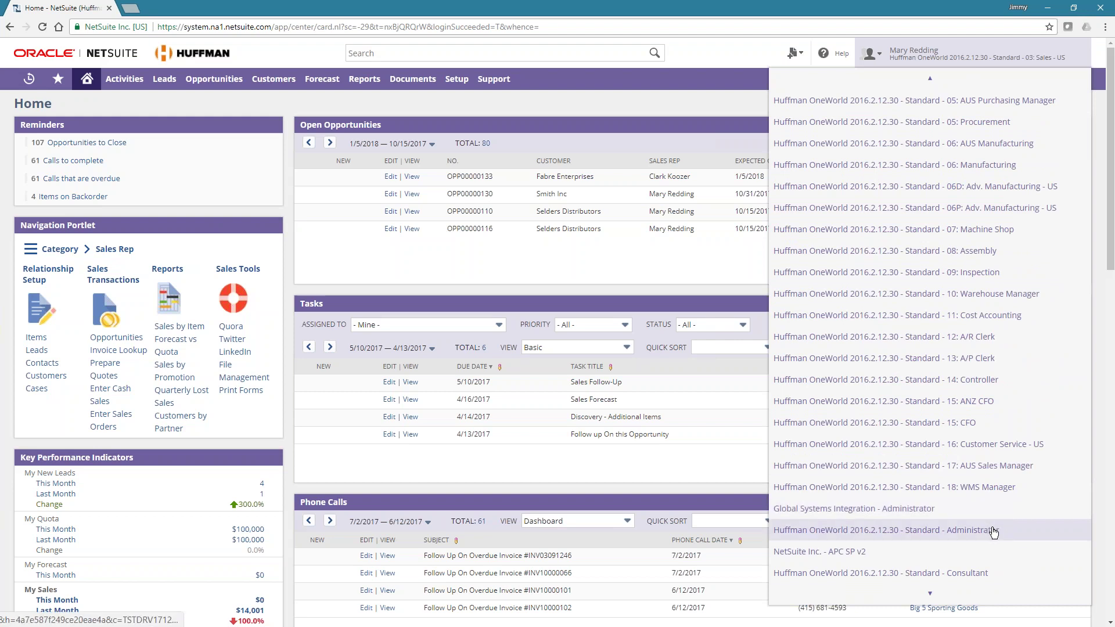
left_click(996, 535)
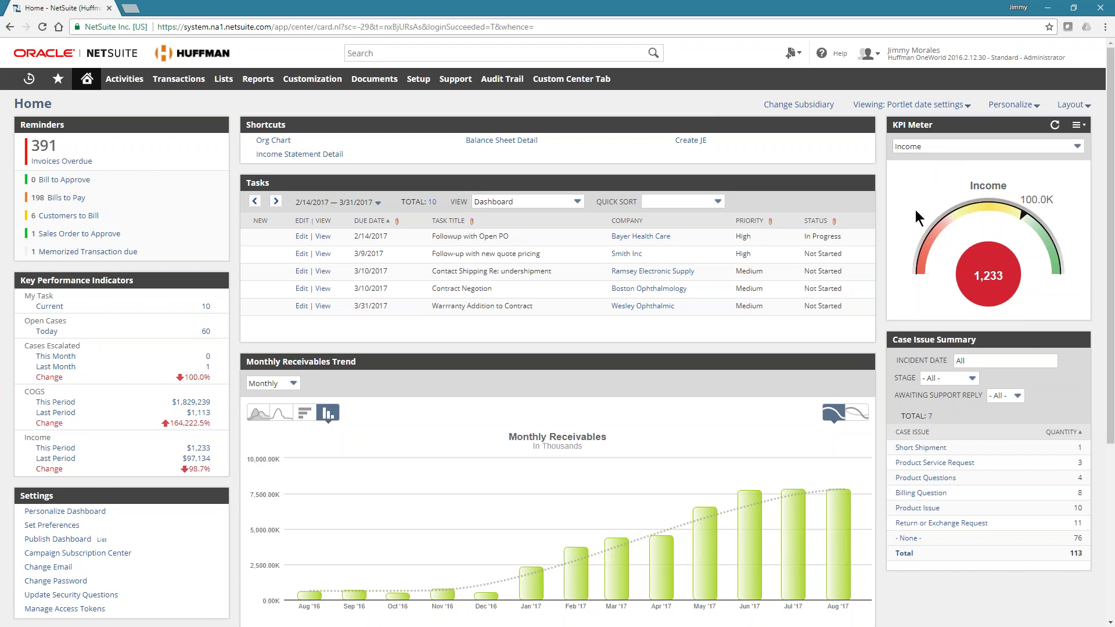
Look over the home dashboard's portlets, from Reminders and the KPI Meter down to the Subsidiary Navigator
mouse_move(1000, 278)
mouse_move(215, 125)
scroll(885, 418, "down", 1)
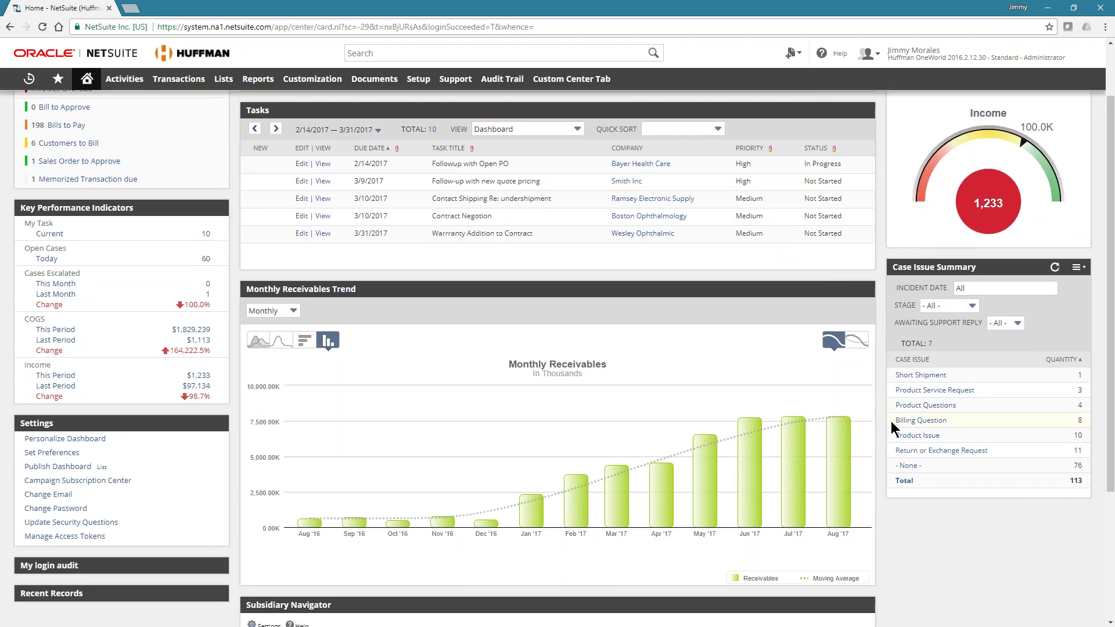
scroll(876, 464, "down", 3)
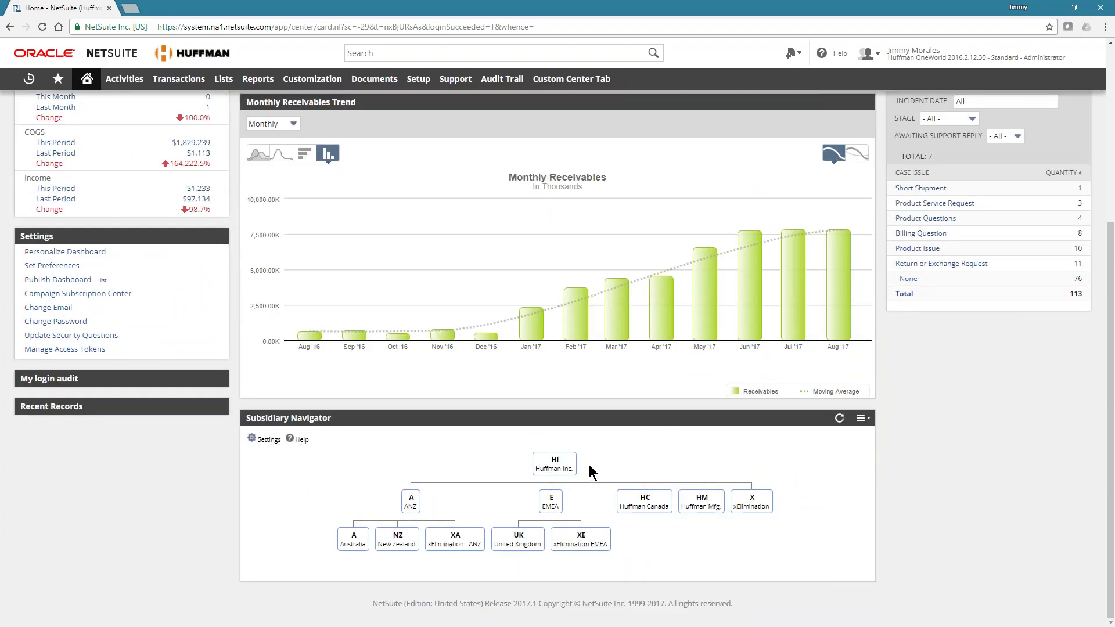
mouse_move(570, 470)
scroll(942, 405, "up", 5)
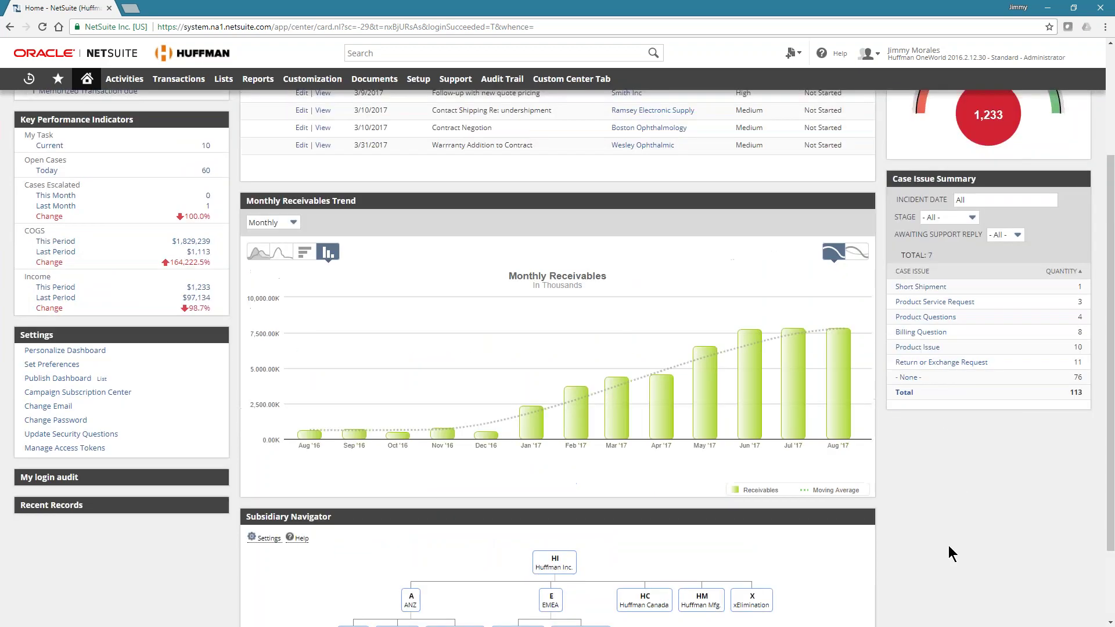
scroll(741, 418, "down", 1)
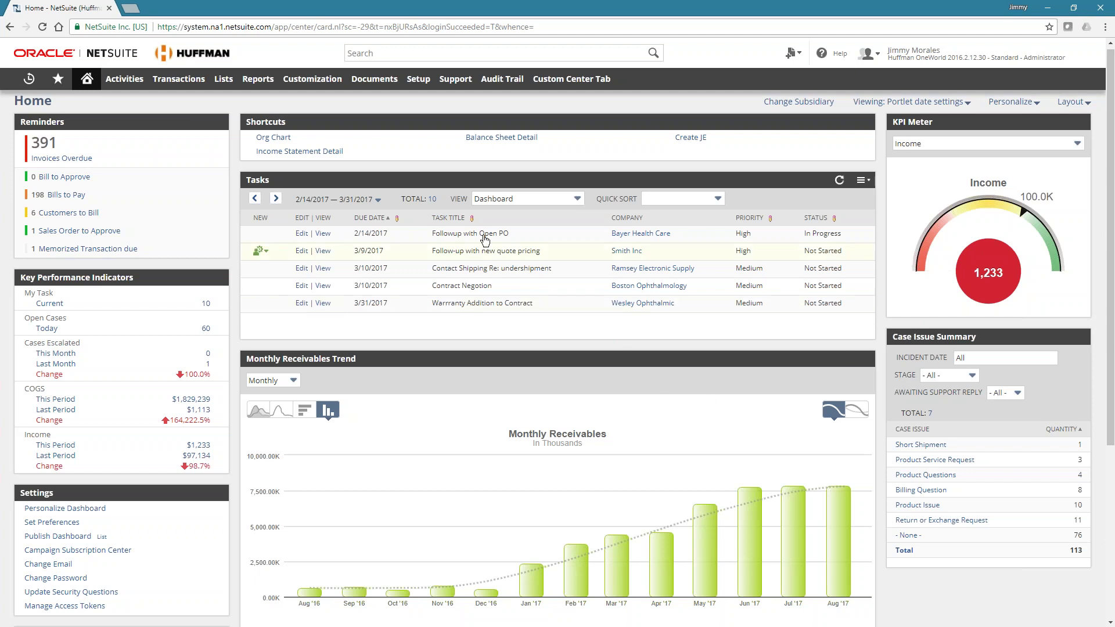
Open the list of saved searches
mouse_move(226, 85)
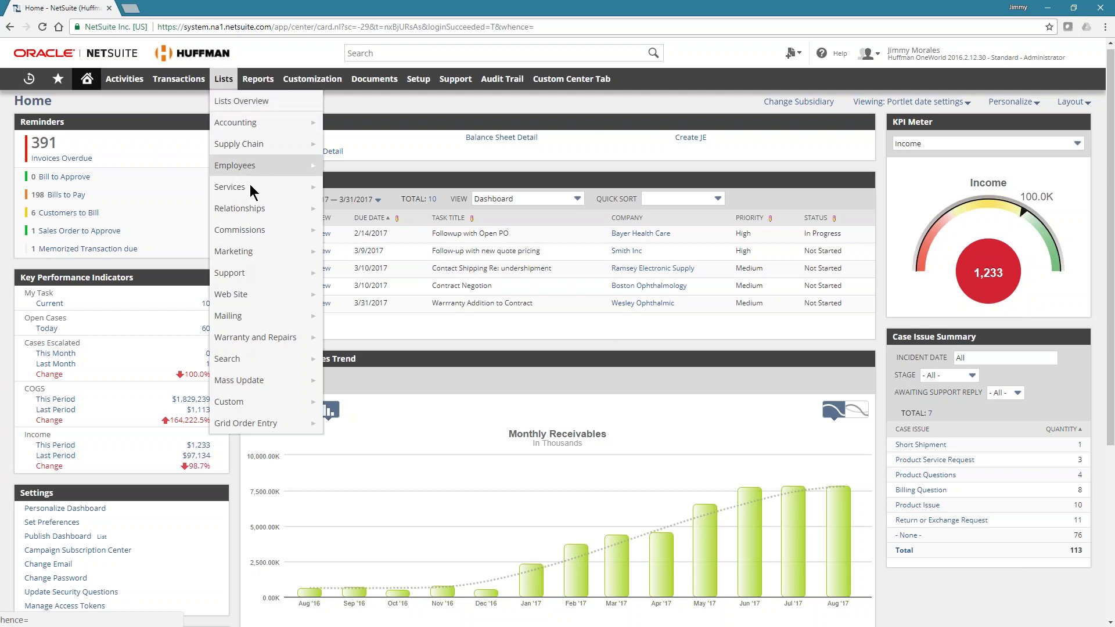
mouse_move(290, 360)
left_click(368, 362)
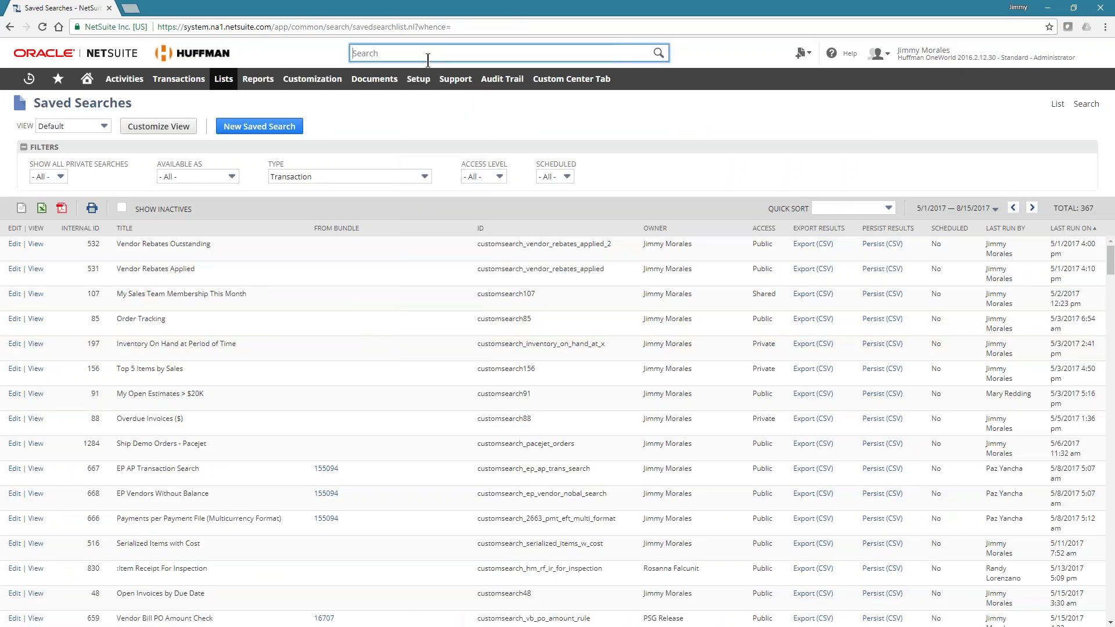
Search globally for "top cust" and open the Top Customer Industries saved search
mouse_move(428, 78)
type("p")
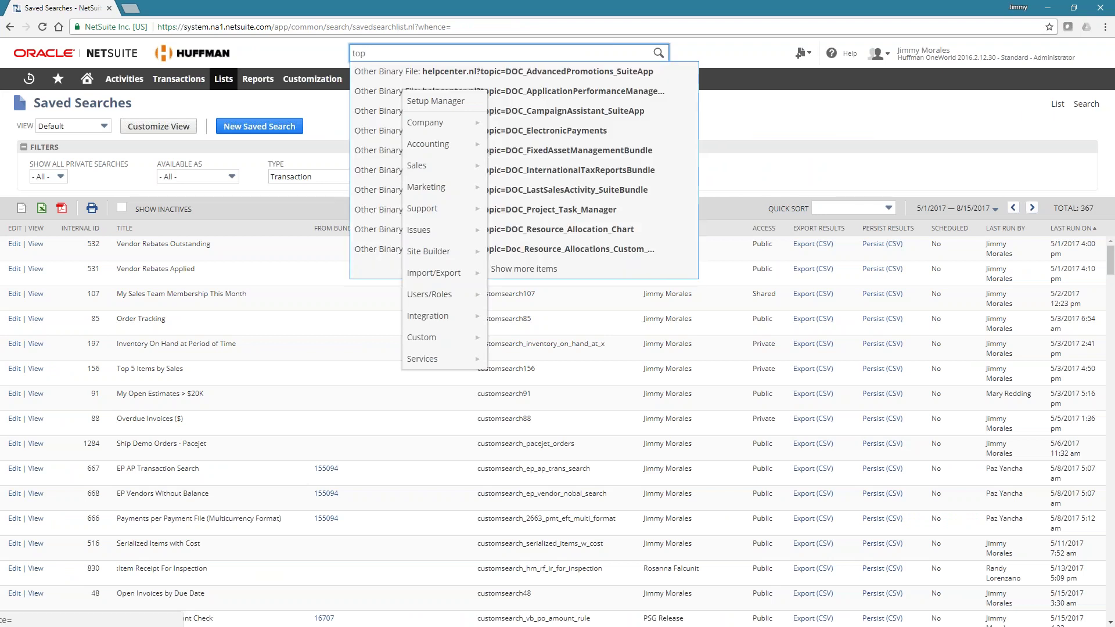
type("cust")
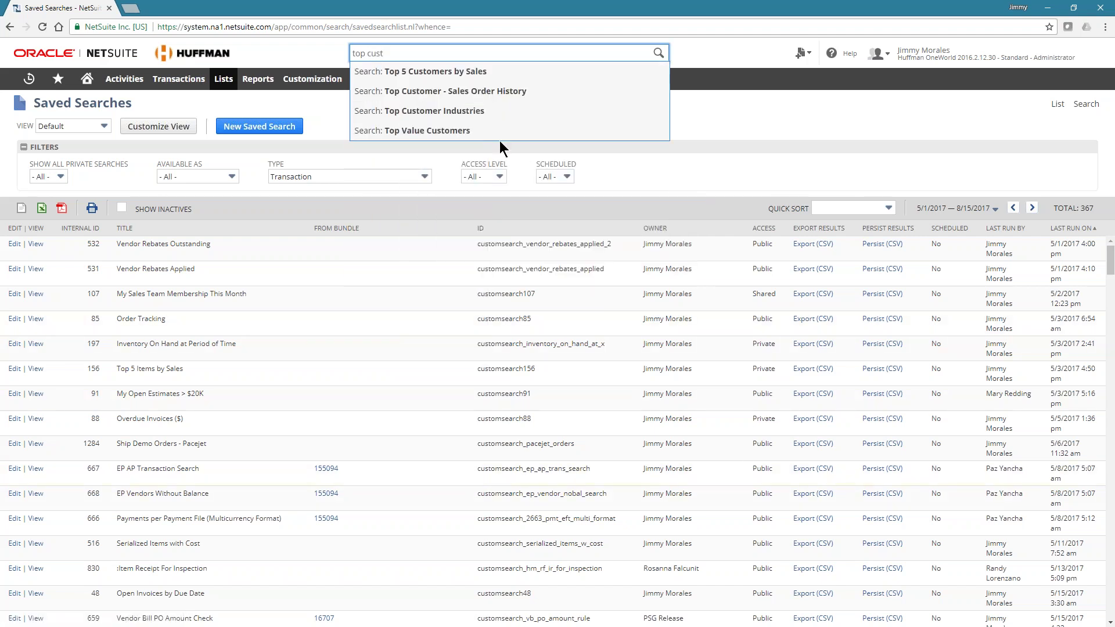
left_click(469, 116)
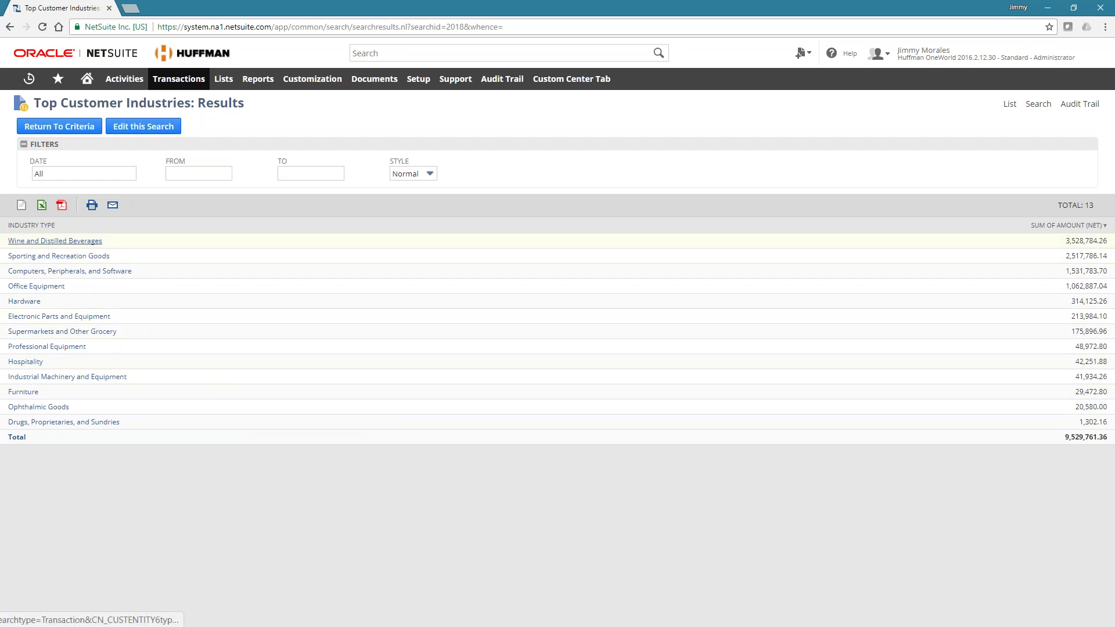
Drill into the Wine and Distilled Beverages results of the industry search, and return to the summary
left_click(67, 243)
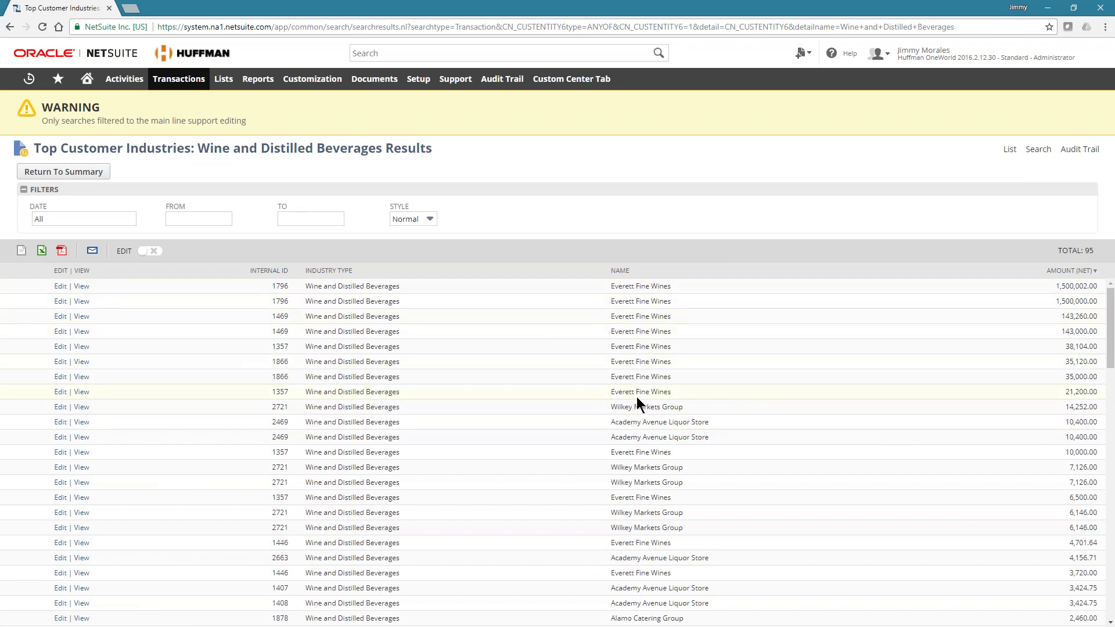
mouse_move(637, 394)
left_click(94, 170)
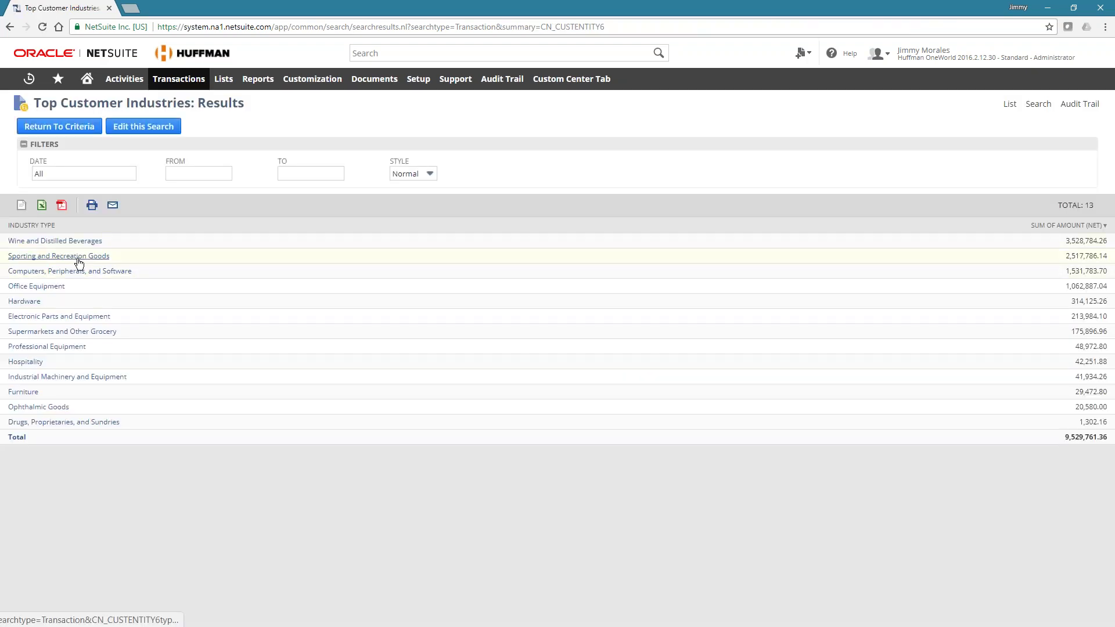
Drill into the Sporting and Recreation Goods results and go back to the industry summary
left_click(79, 257)
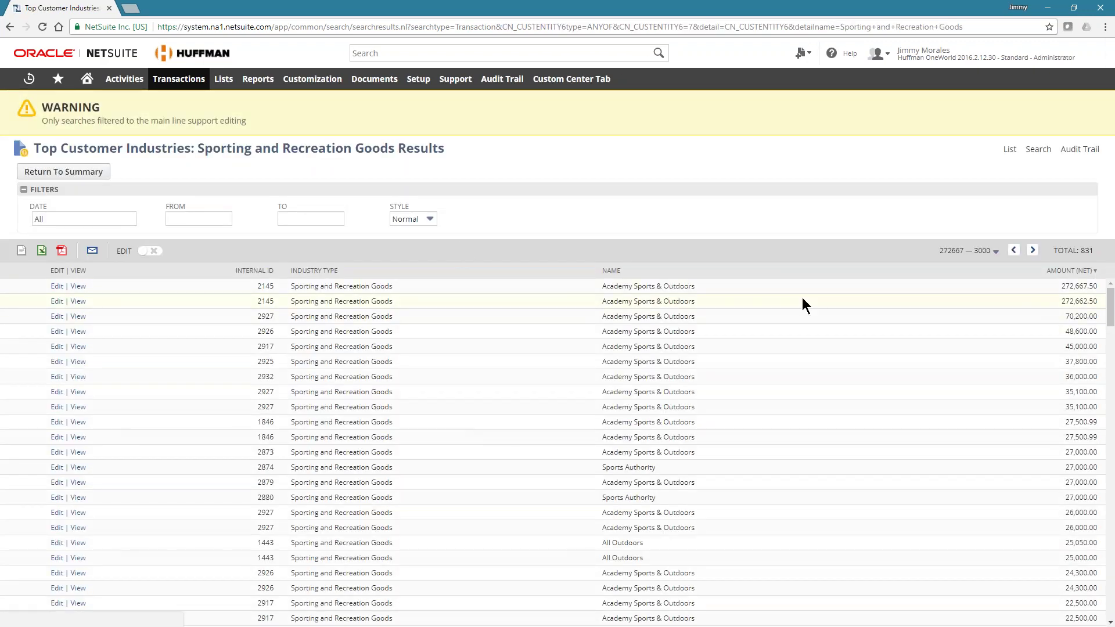
left_click(89, 176)
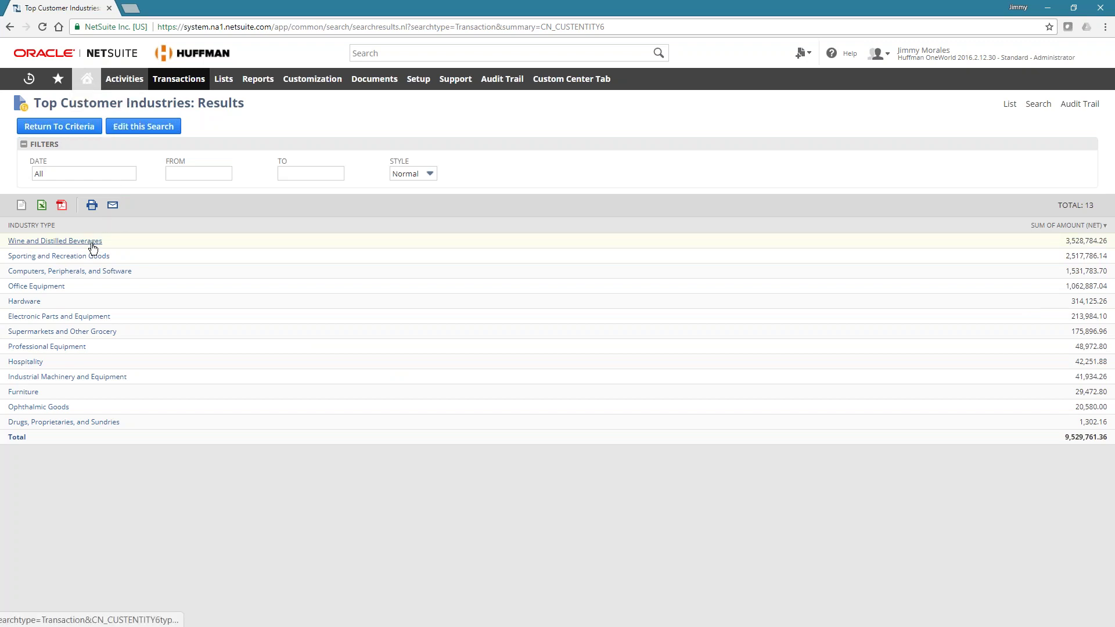
Return to the home dashboard and bring up the Trend Graphs content available for personalizing it
left_click(96, 82)
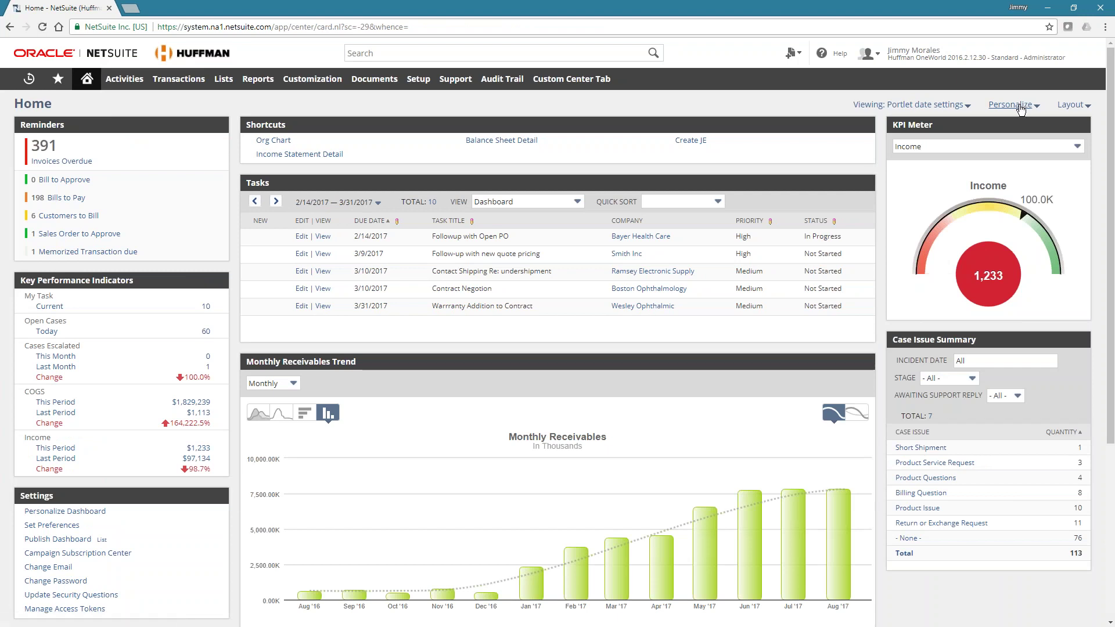
left_click(1014, 108)
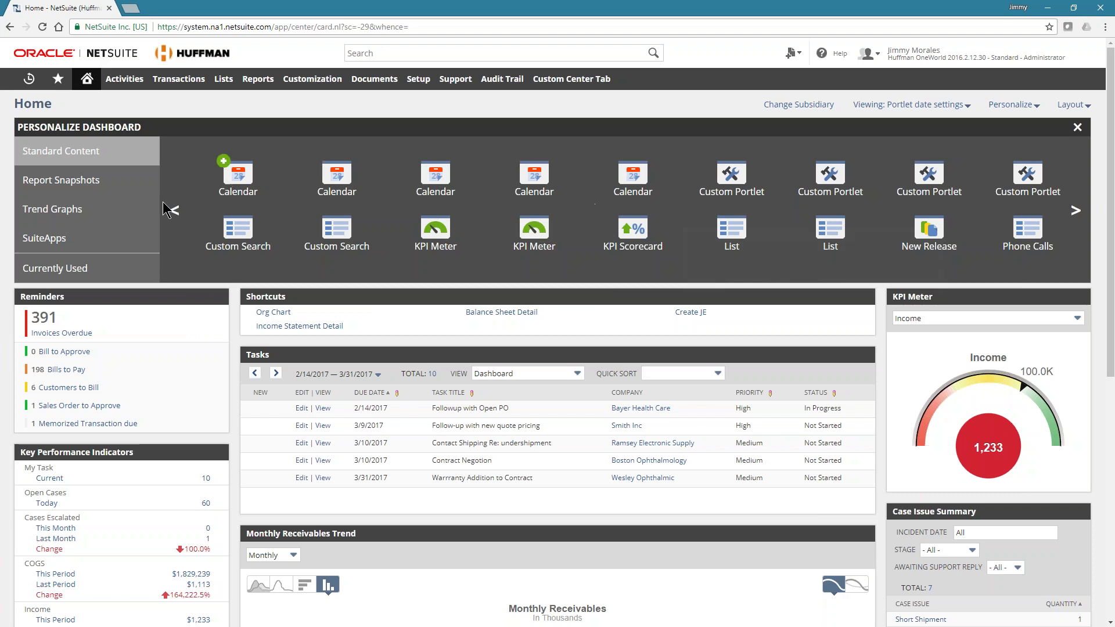
left_click(112, 192)
left_click(89, 211)
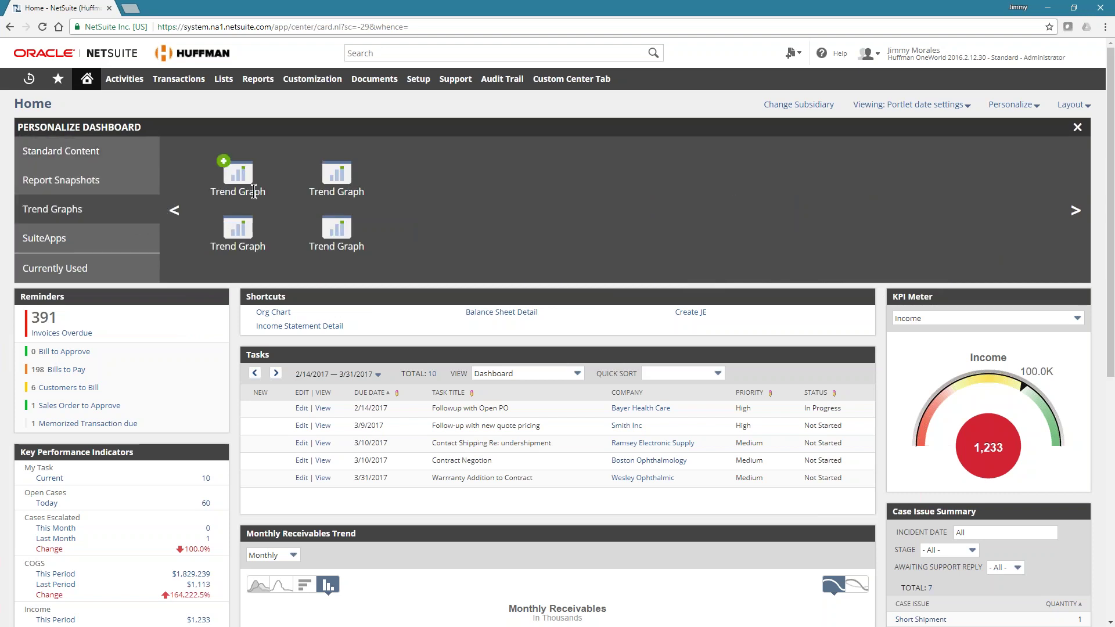
mouse_move(257, 183)
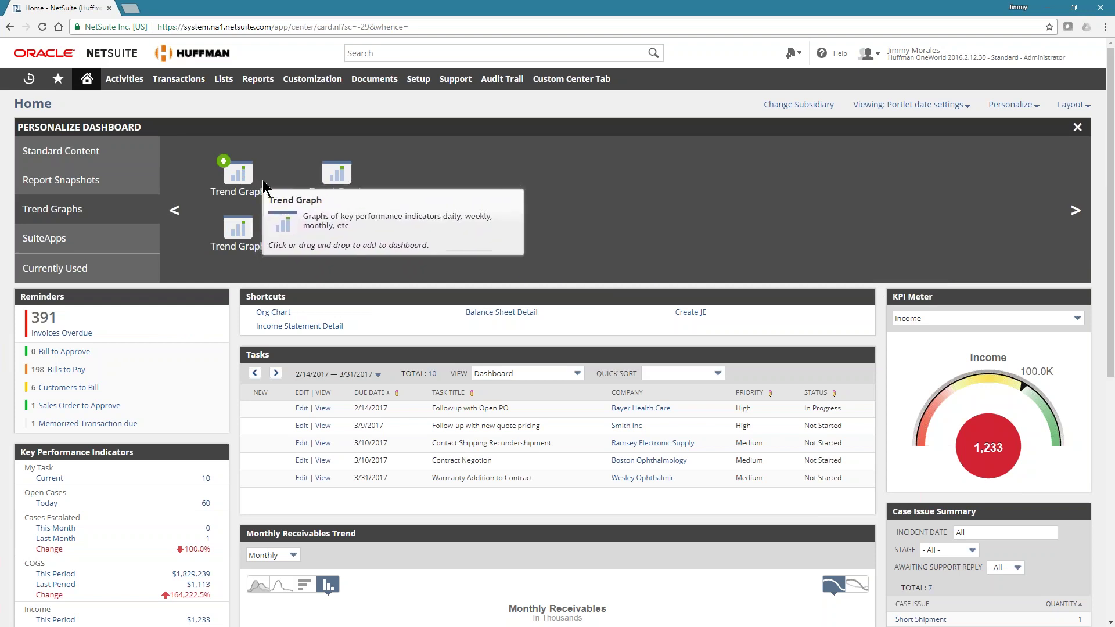
mouse_move(236, 220)
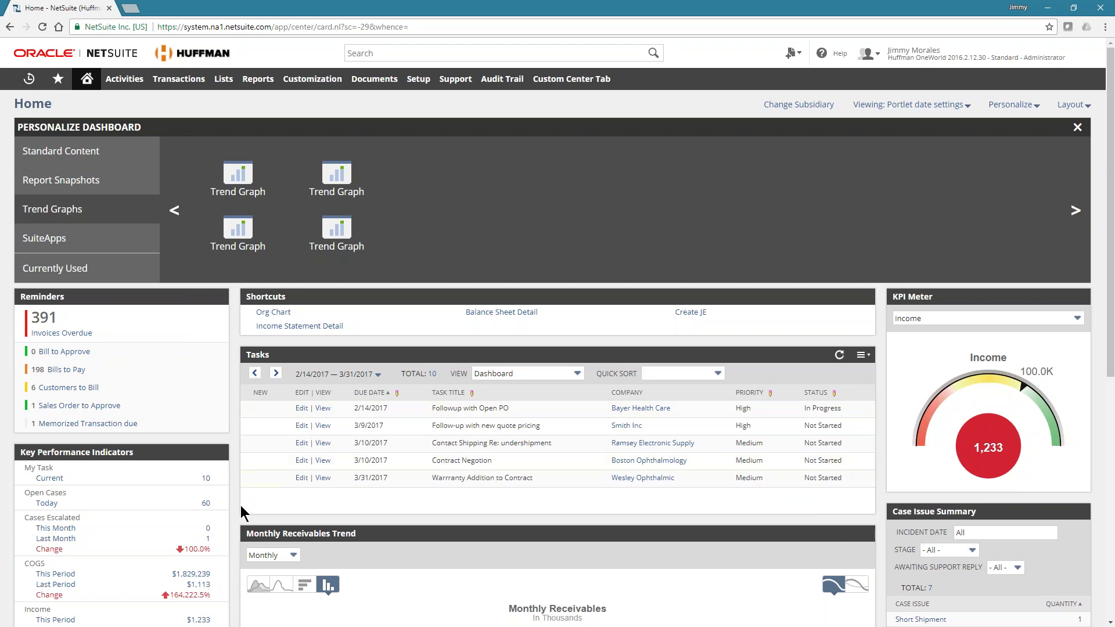
Check the period options of the Monthly Receivables Trend graph, keeping it on Monthly
scroll(256, 424, "down", 2)
left_click(278, 443)
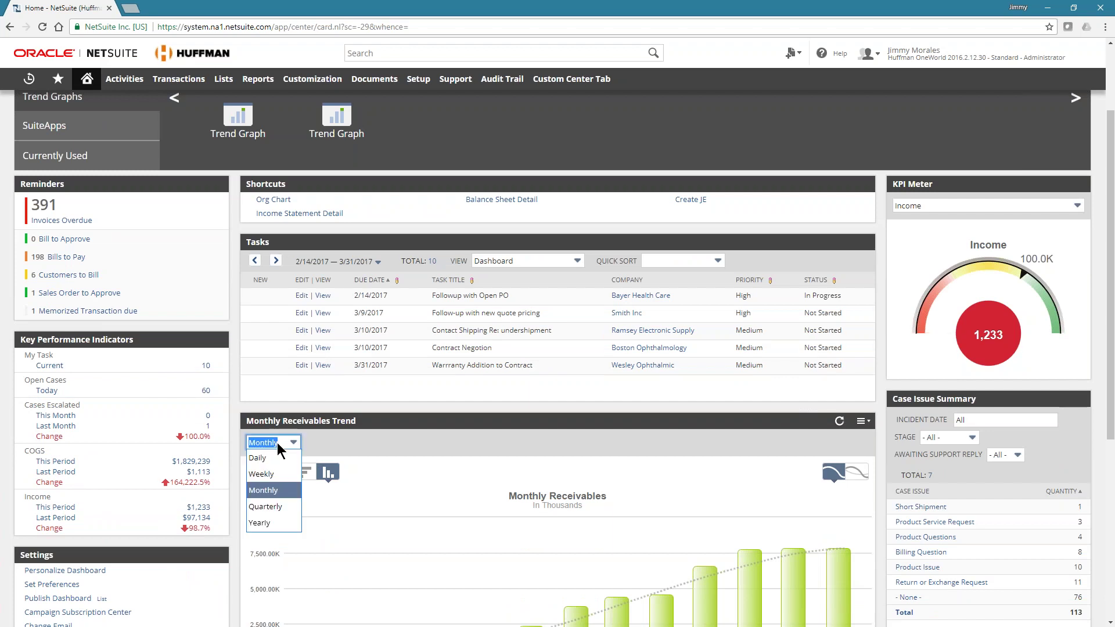
left_click(274, 444)
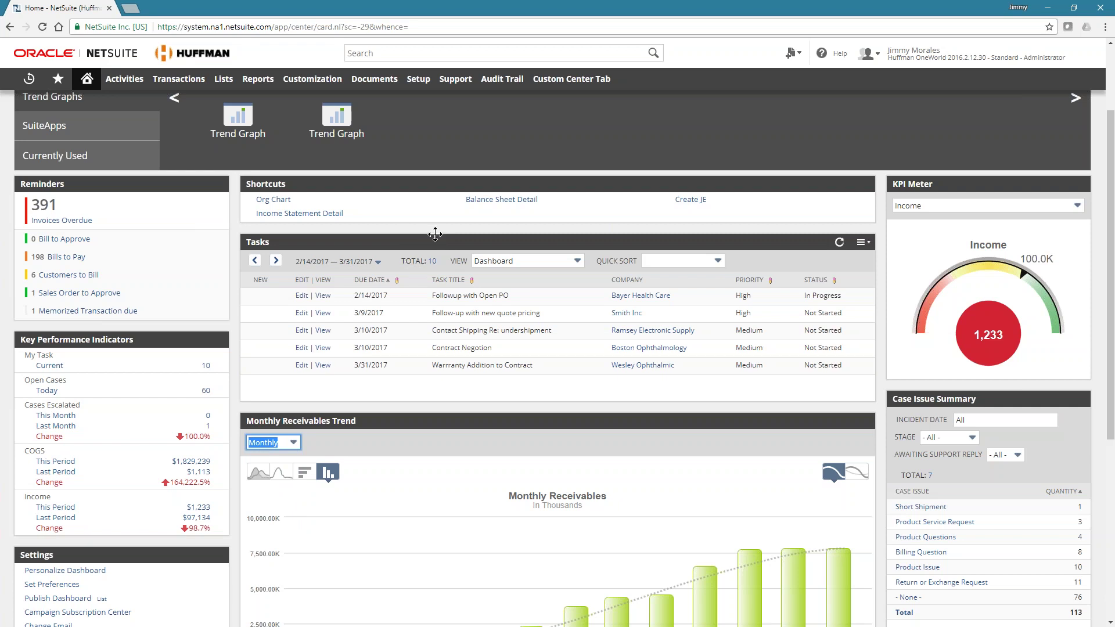
scroll(445, 285, "up", 2)
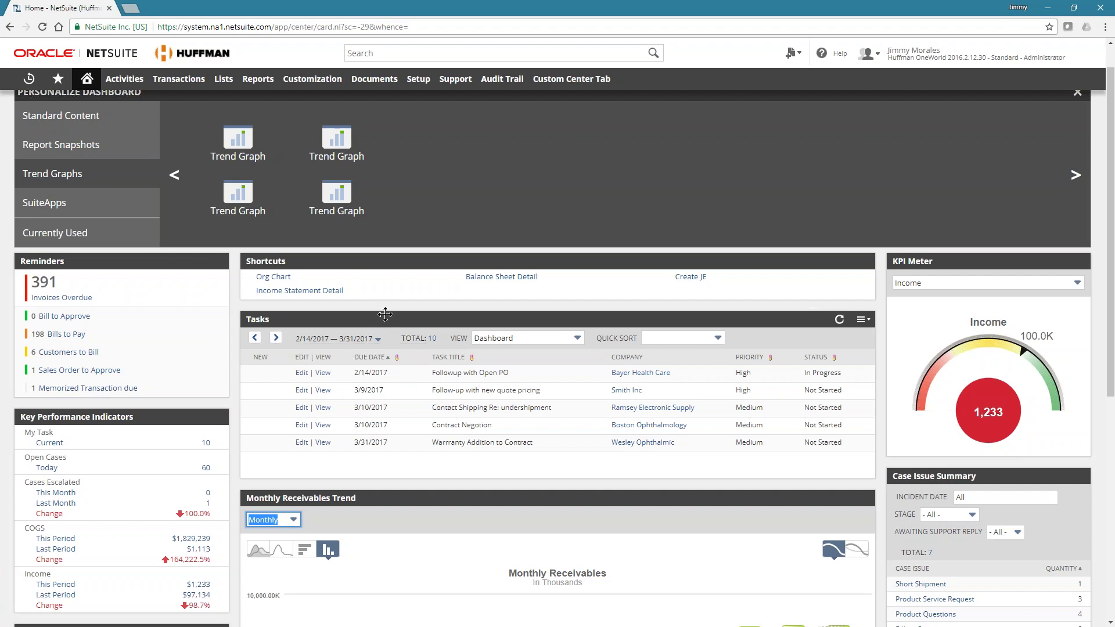
Start a new saved search to bring up the list of search types
mouse_move(320, 145)
mouse_move(223, 79)
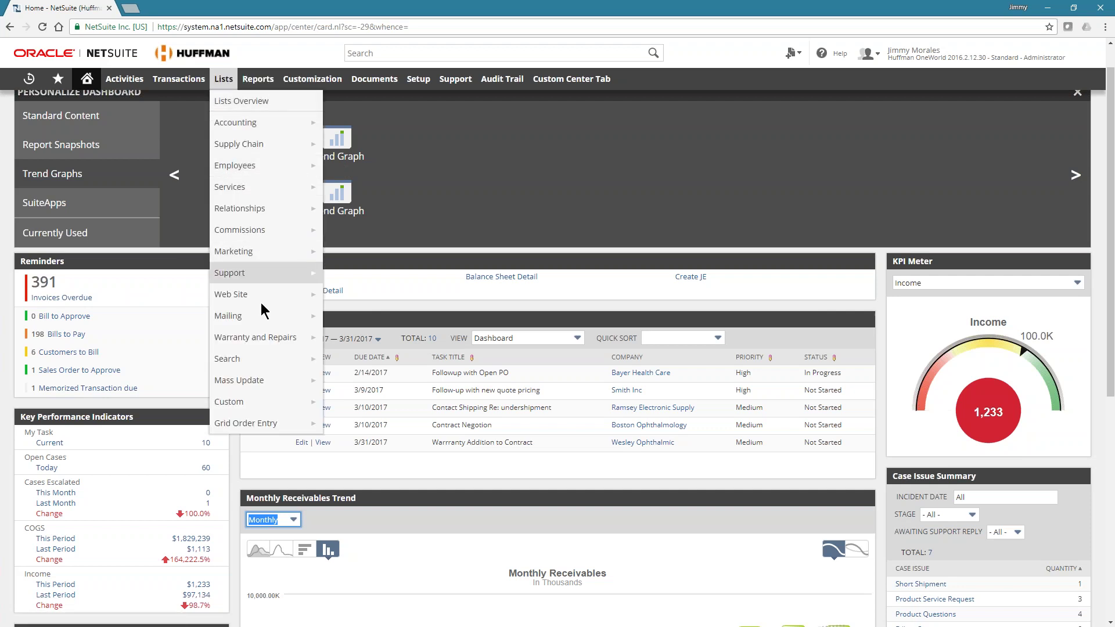
mouse_move(292, 360)
mouse_move(369, 365)
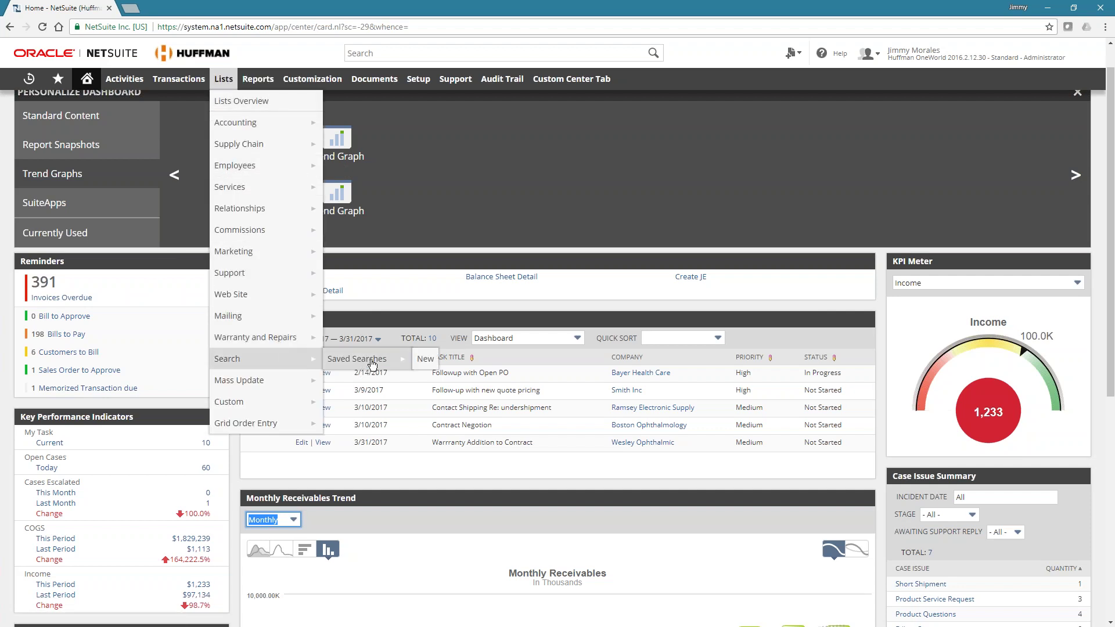
left_click(428, 361)
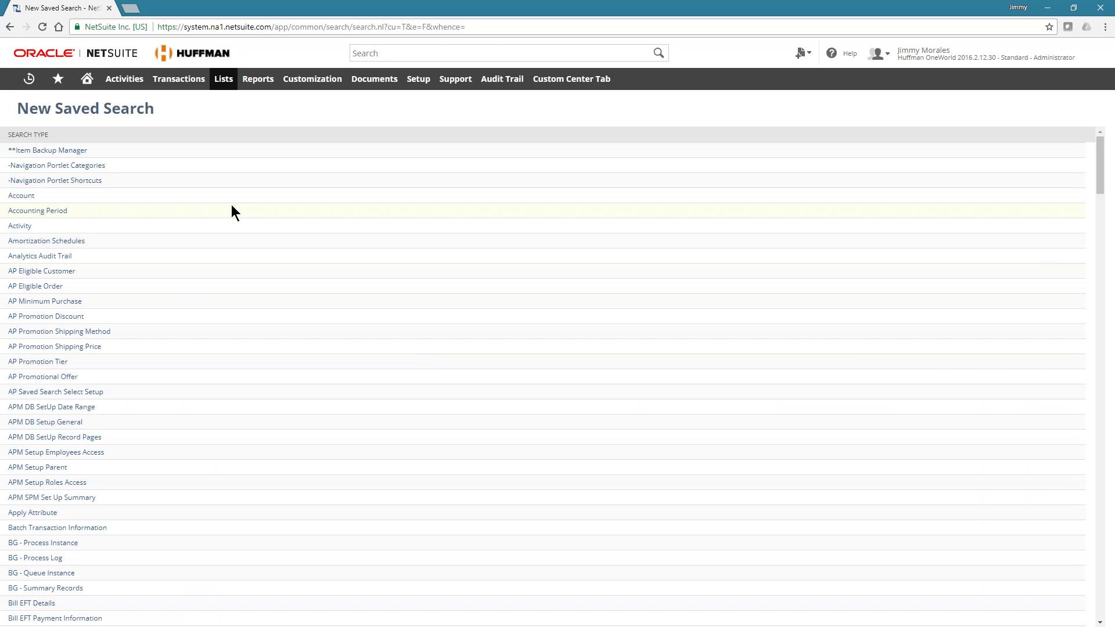
Locate and choose the Transaction search type, and title the new saved search Wine and Distilled Beverages Trend
key("ctrl+f")
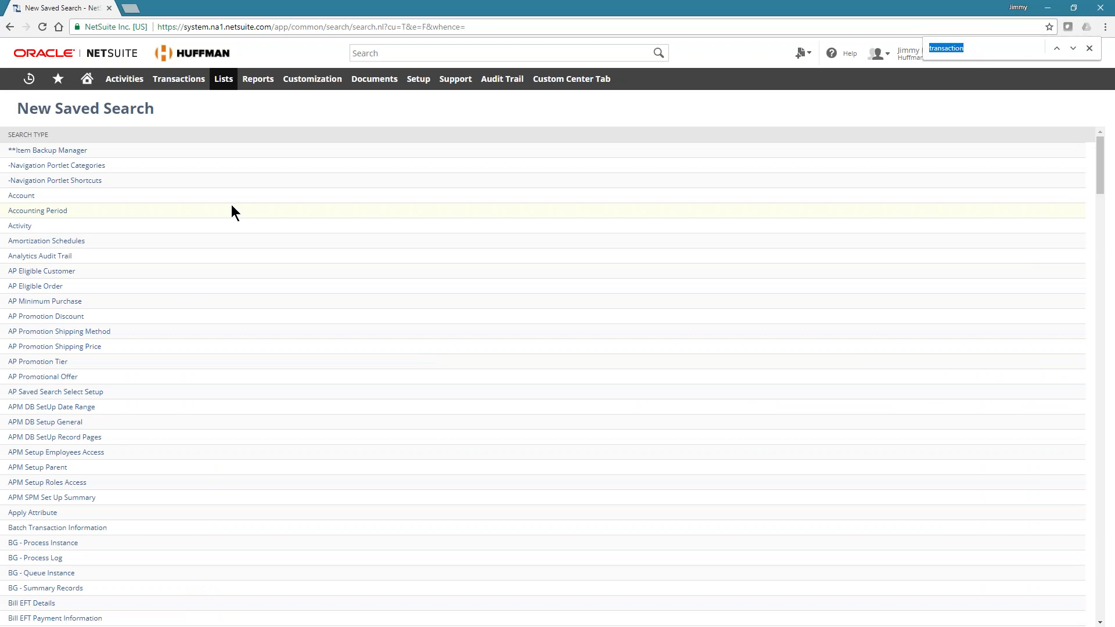
type("transaction")
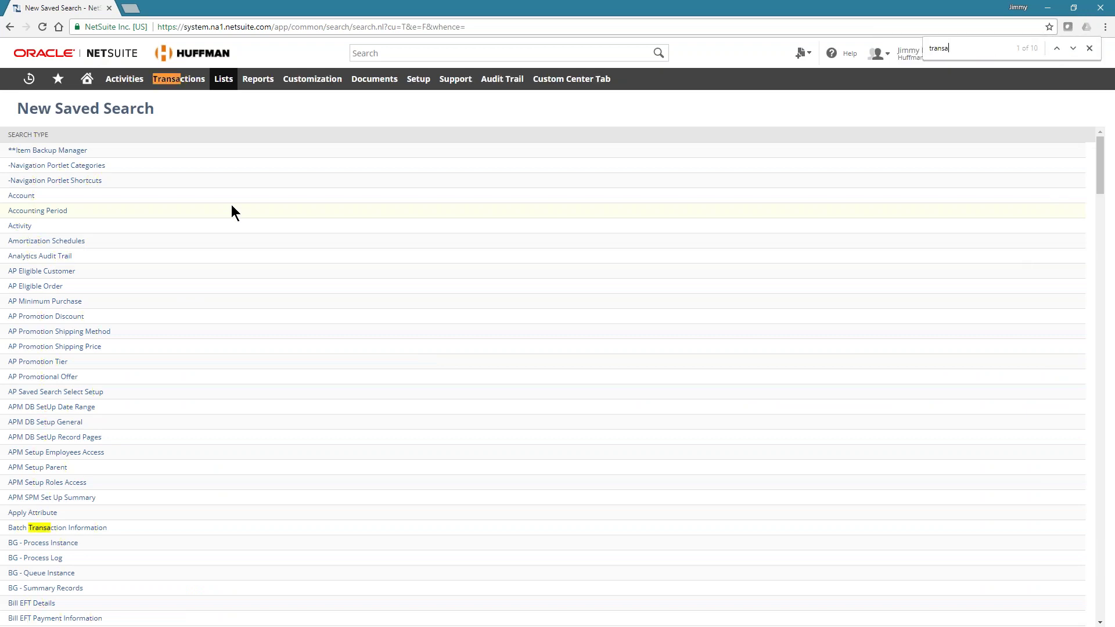
key("Return")
key("Return")
key("Return")
key("Return")
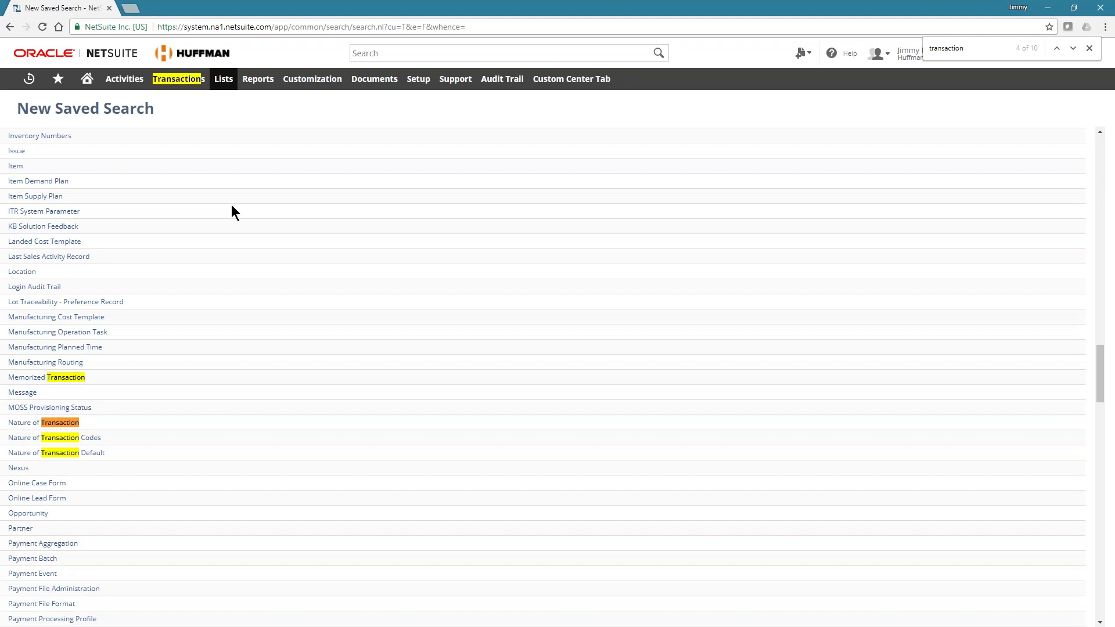
key("Return")
key("Return")
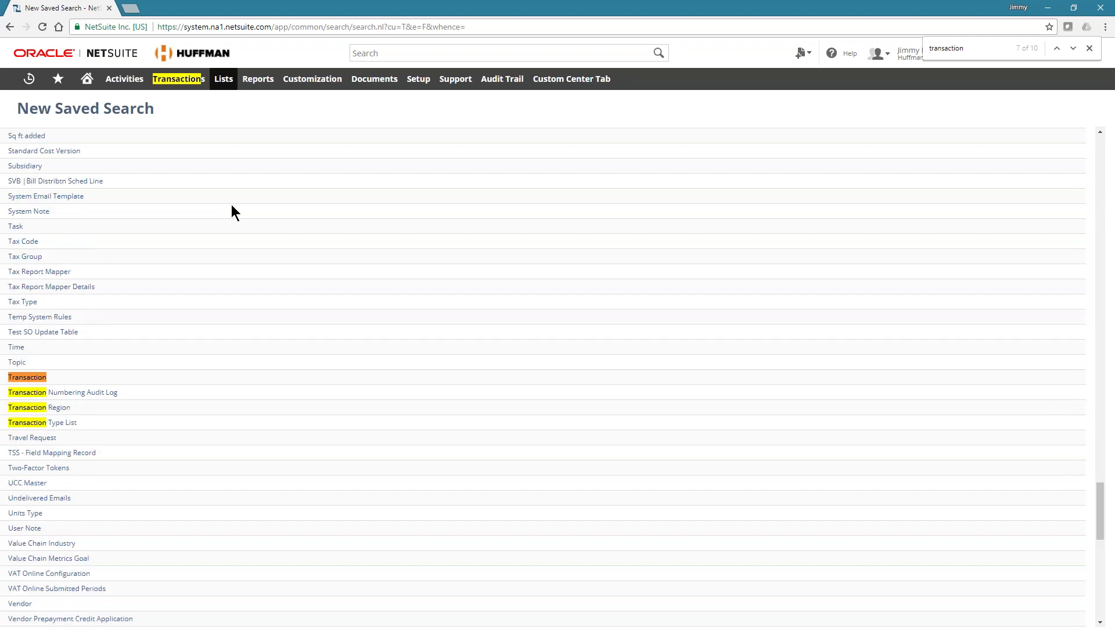
key("Escape")
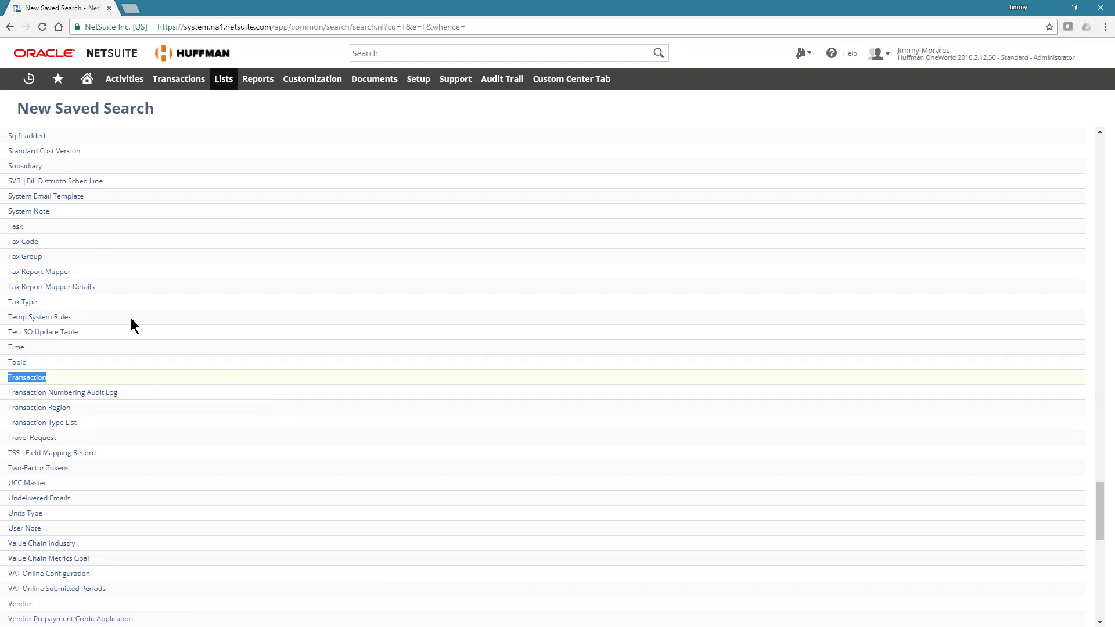
left_click(37, 378)
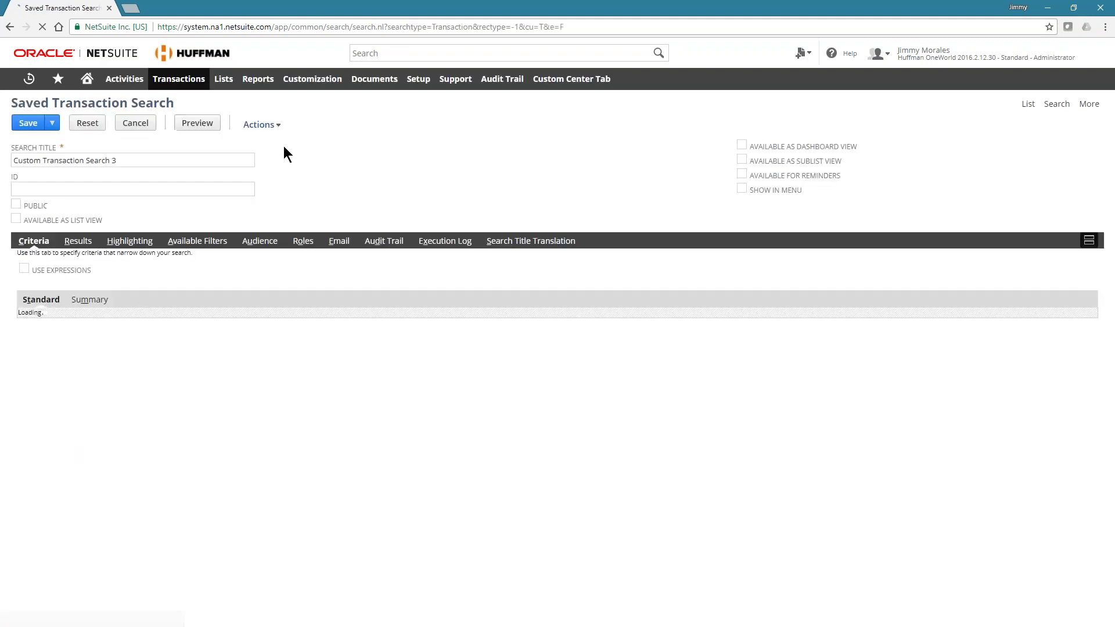
left_click_drag(137, 162, 1, 166)
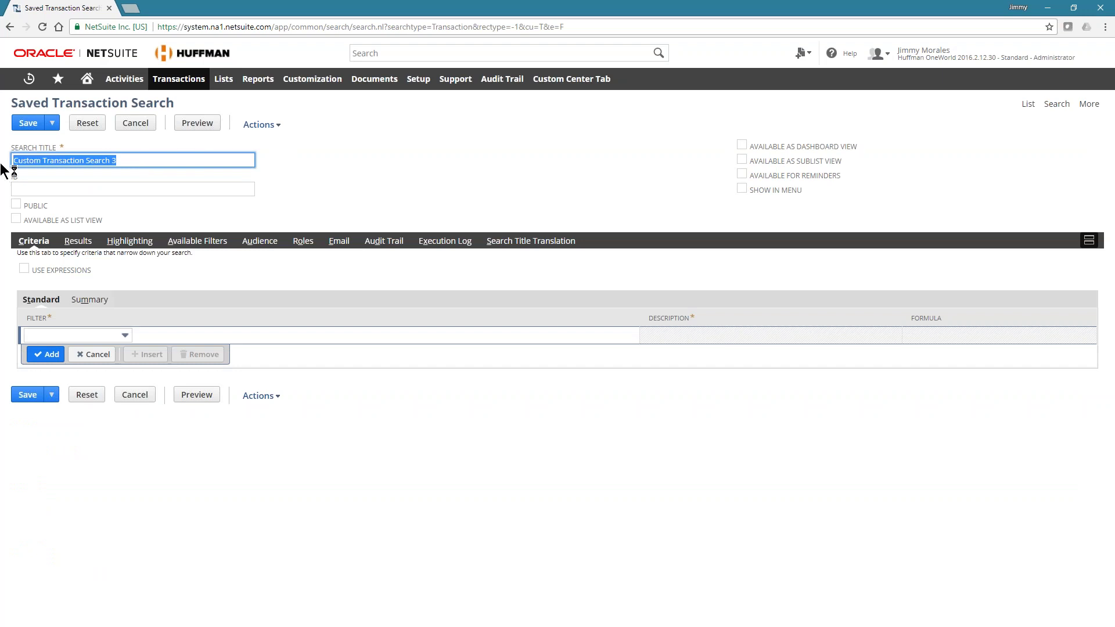
type("W")
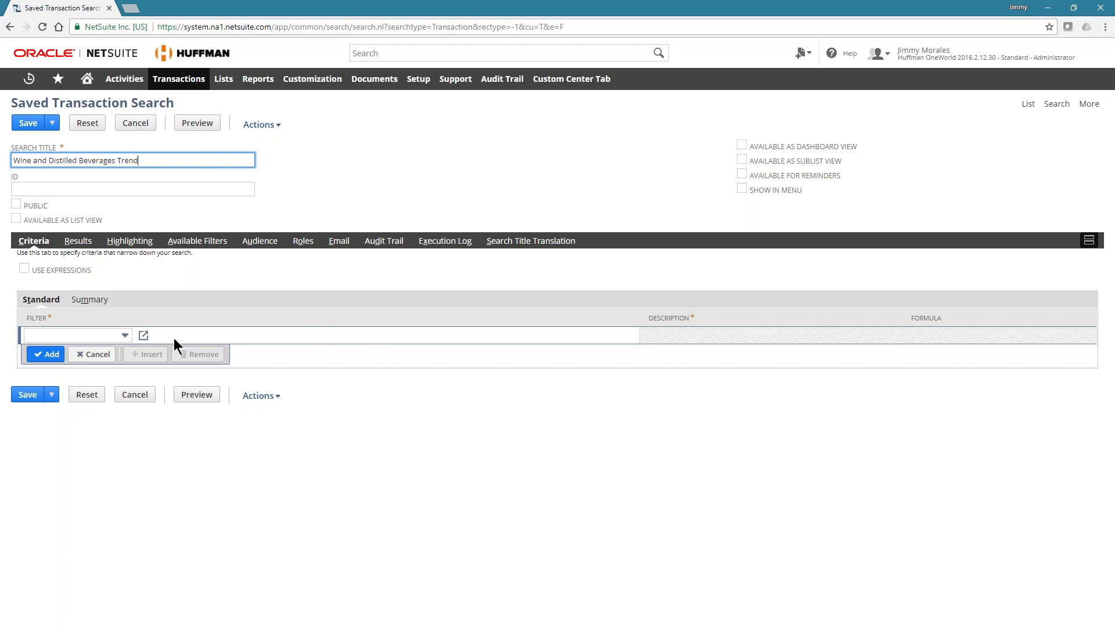
left_click(121, 336)
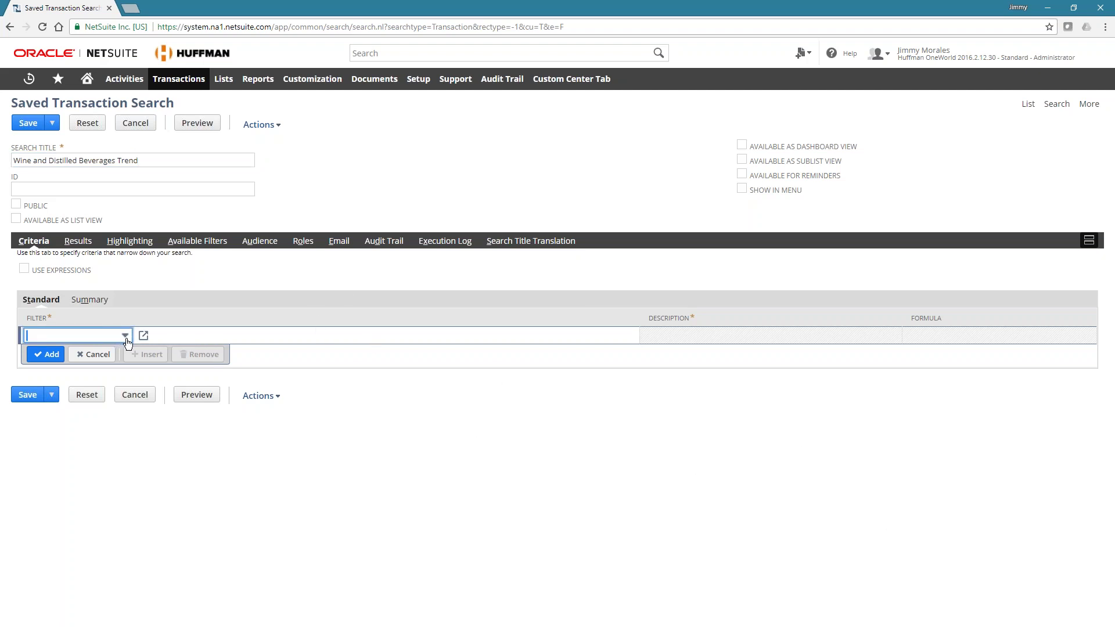
left_click(125, 337)
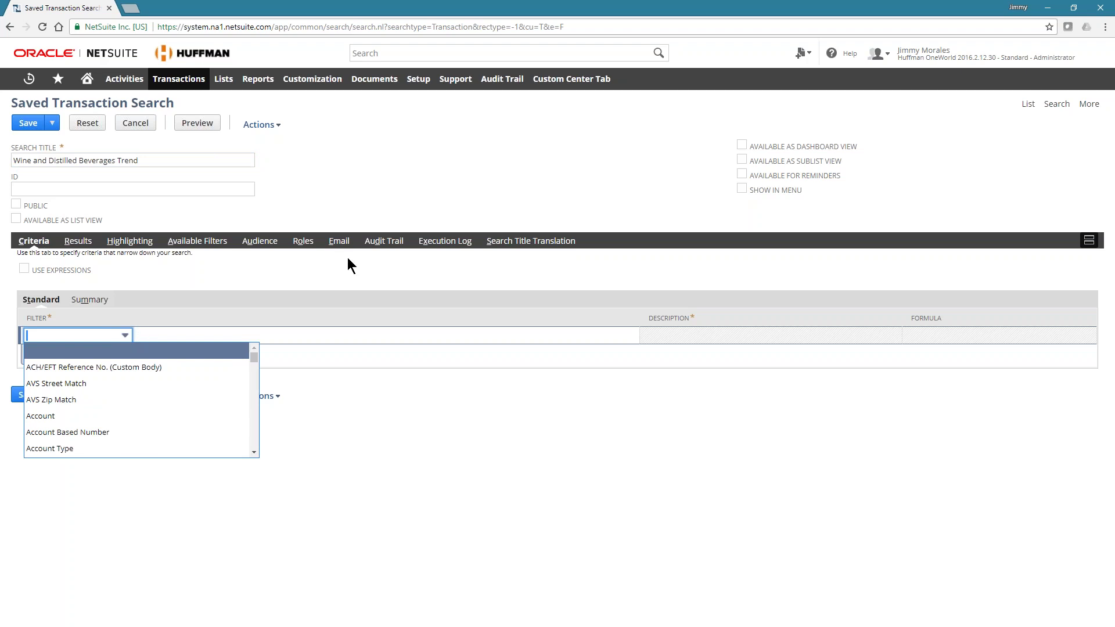
type("tr")
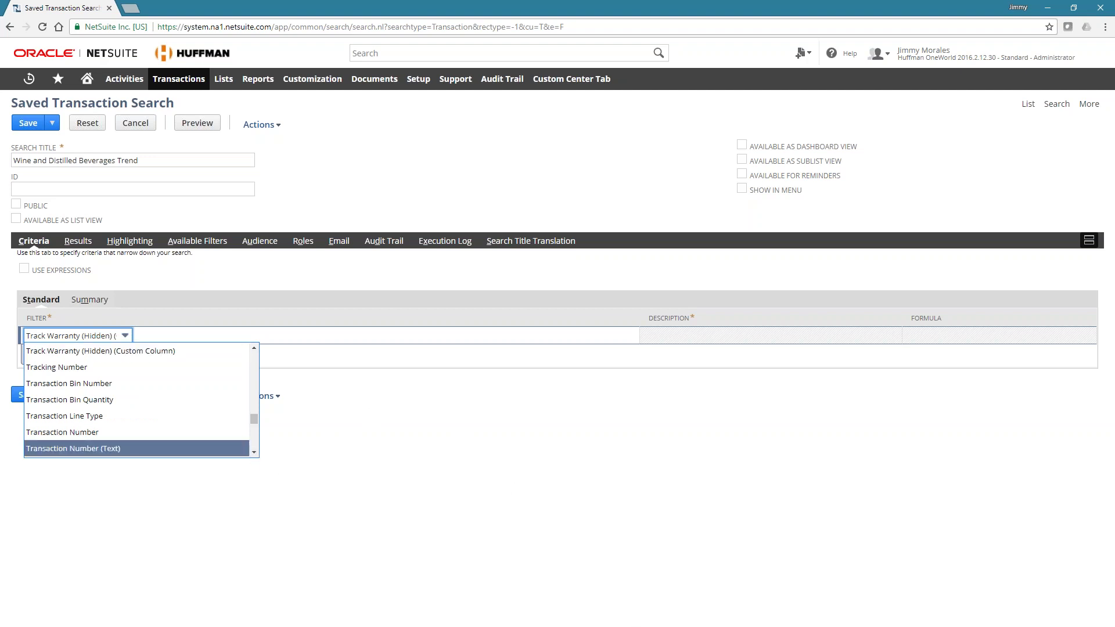
scroll(255, 452, "down", 4)
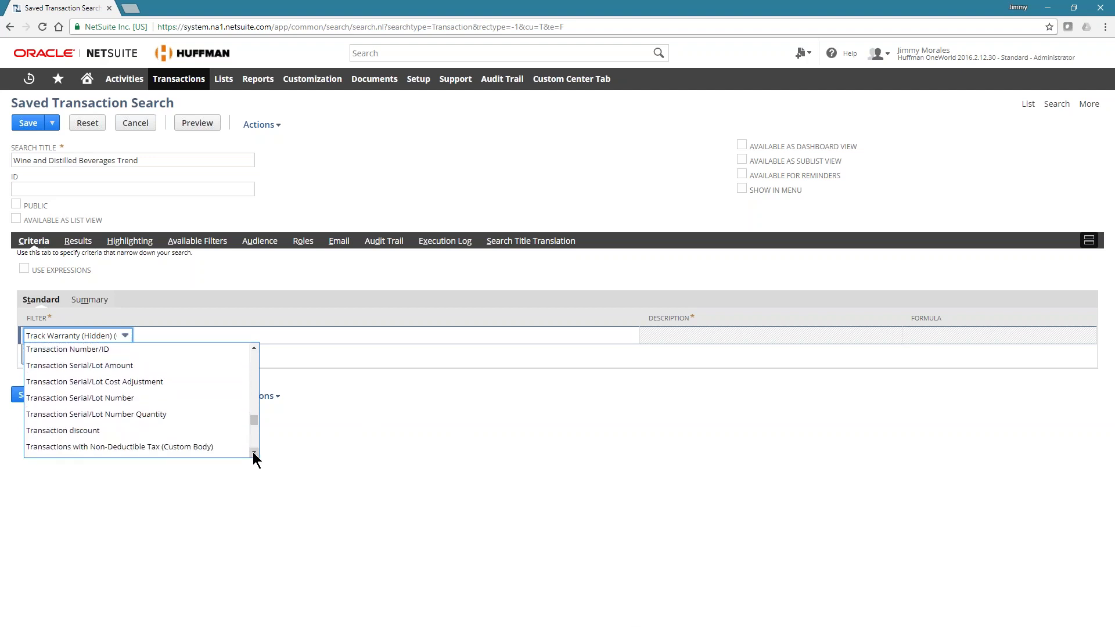
scroll(253, 451, "down", 1)
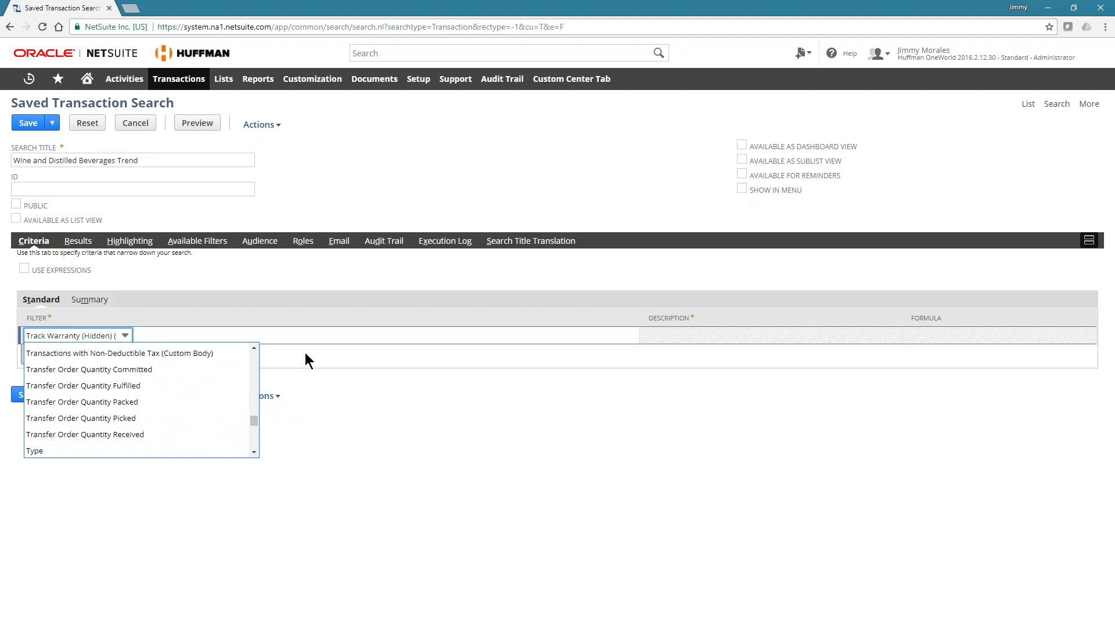
mouse_move(256, 416)
left_mouse_down()
mouse_move(256, 401)
mouse_move(257, 440)
mouse_move(260, 417)
left_mouse_up()
left_click(260, 417)
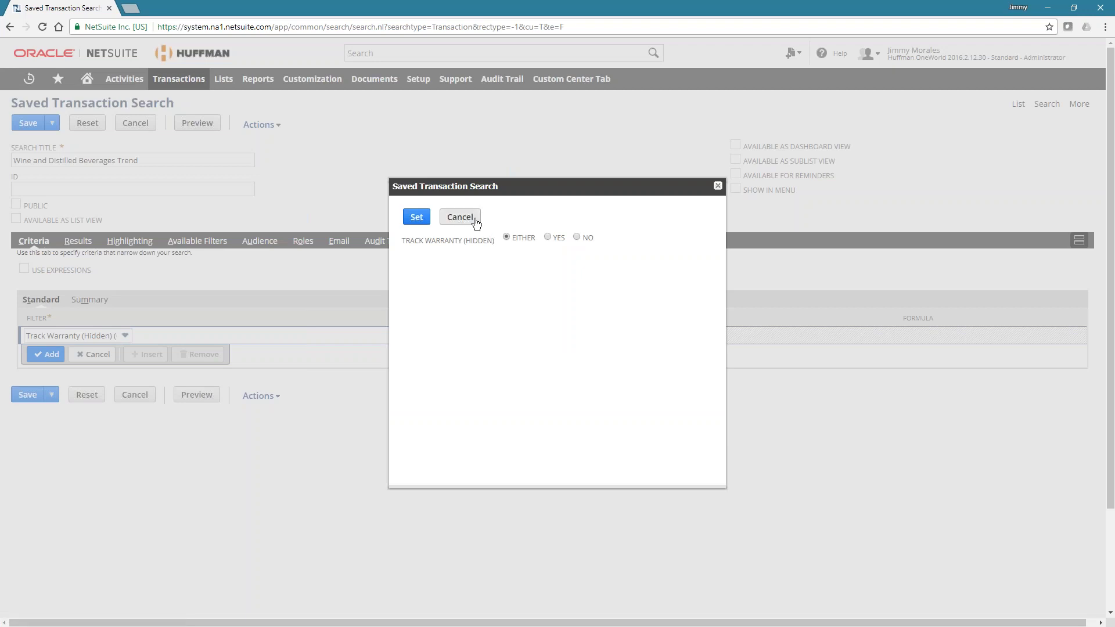
left_click(458, 218)
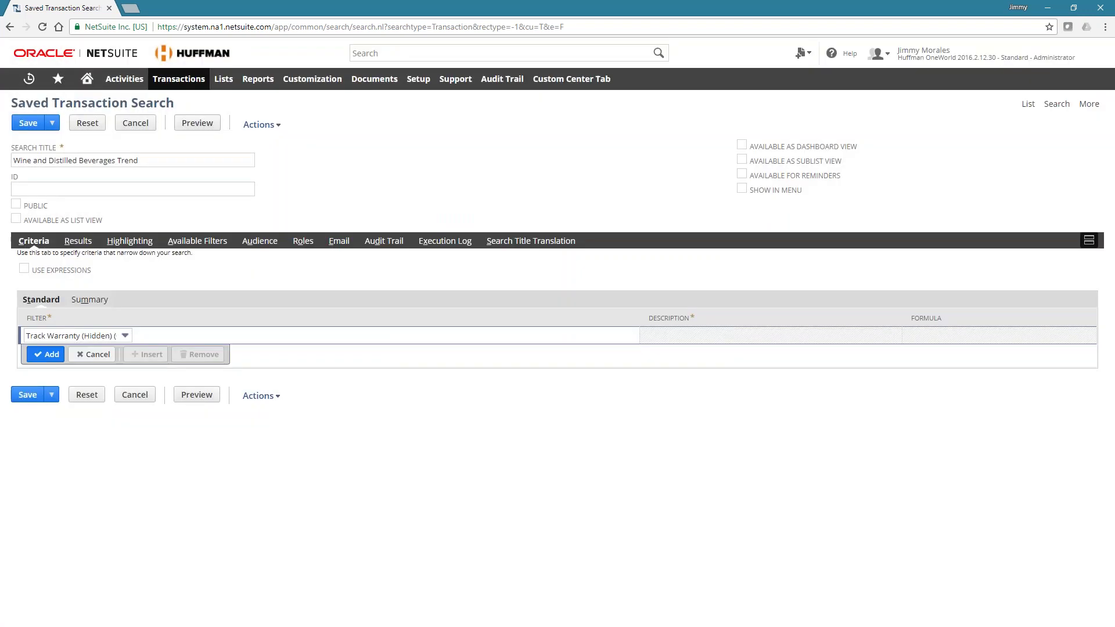
Add a standard criteria filter on Type, limiting the search to Invoice transactions
left_click(124, 334)
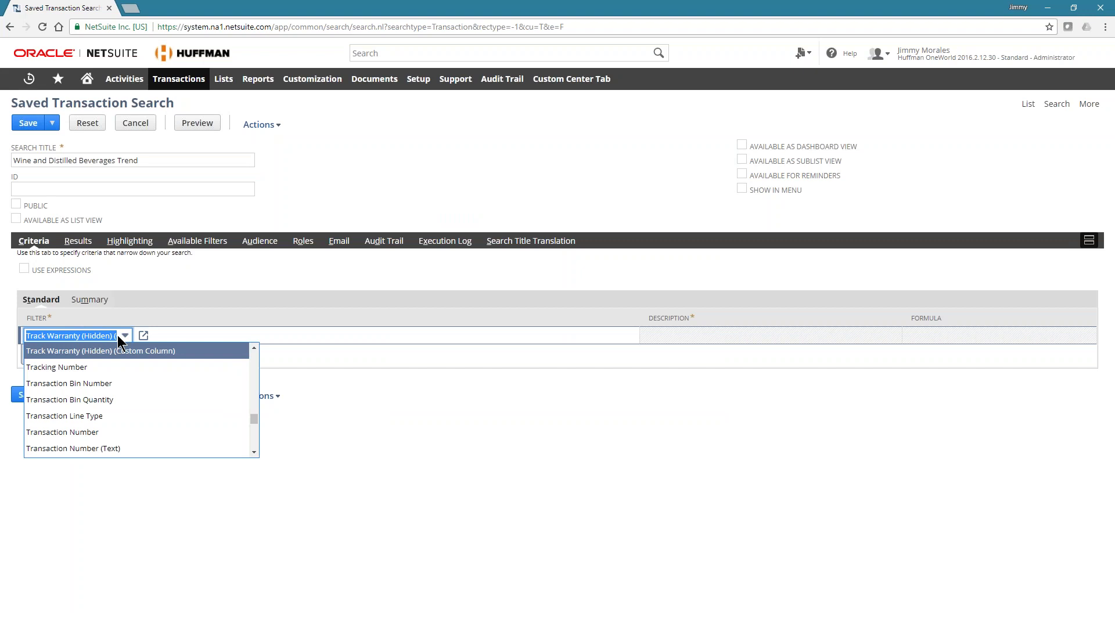
type("Type")
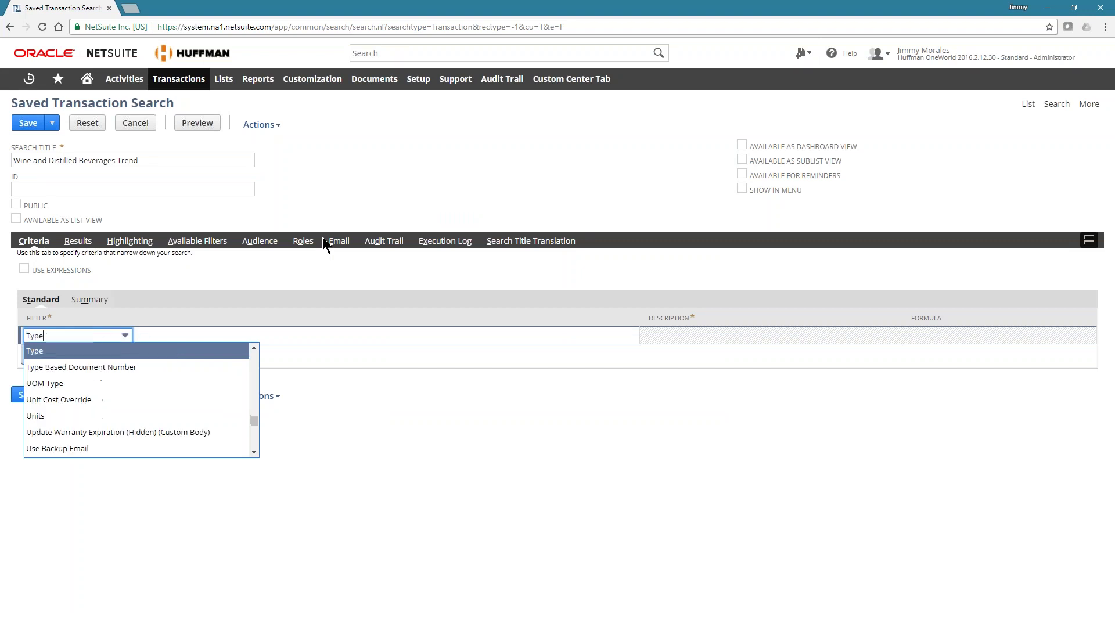
left_click(229, 352)
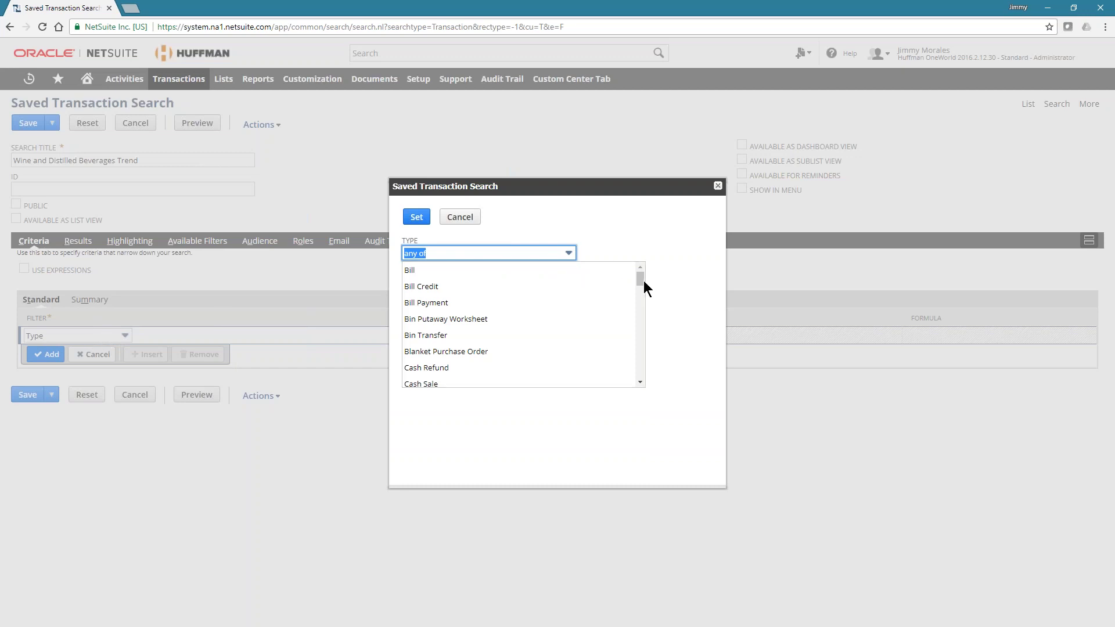
left_click_drag(639, 277, 640, 329)
left_click(430, 332)
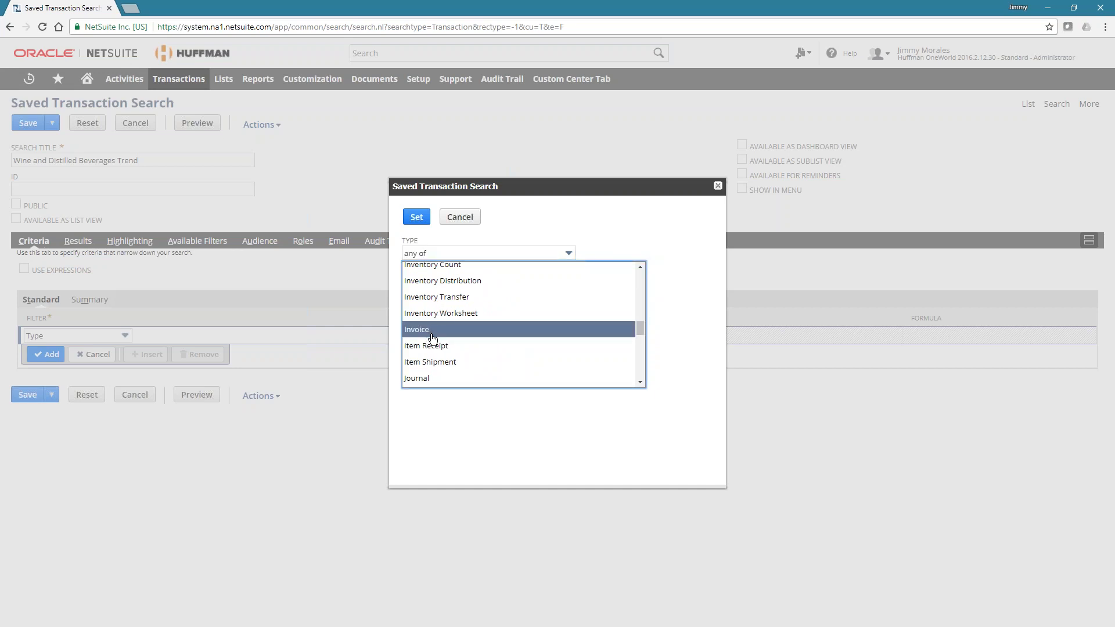
left_click(449, 299, "ctrl")
left_click(449, 317, "ctrl")
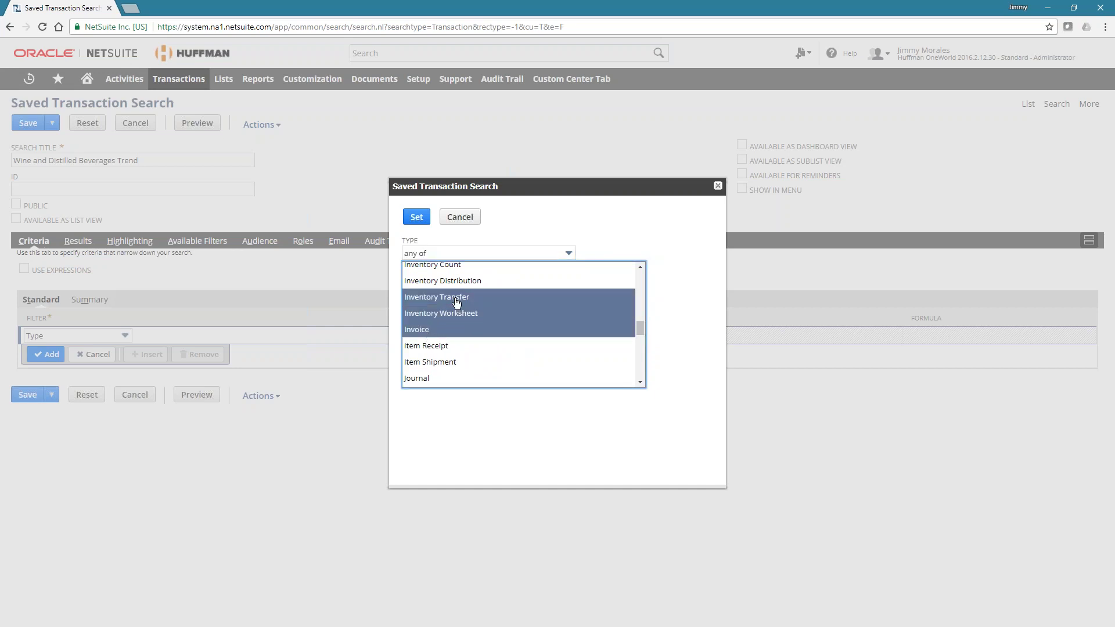
left_click(457, 301, "ctrl")
left_click(444, 343)
left_click(440, 333)
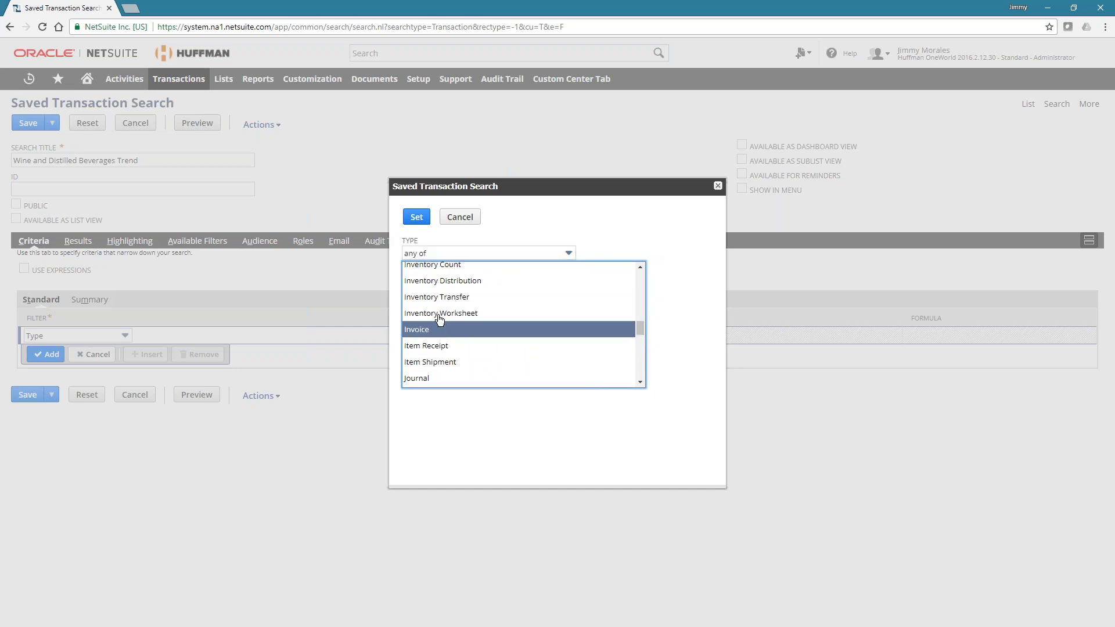
left_click(416, 219)
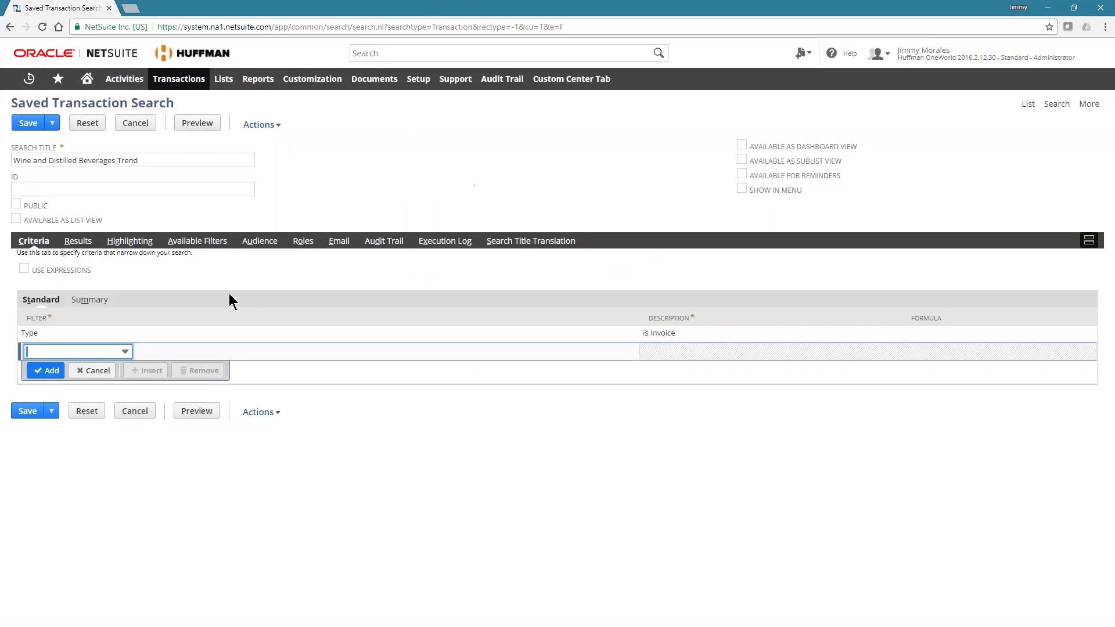
Choose the Customer (Main Line) Fields group as the source for the second criteria filter
left_click(115, 350)
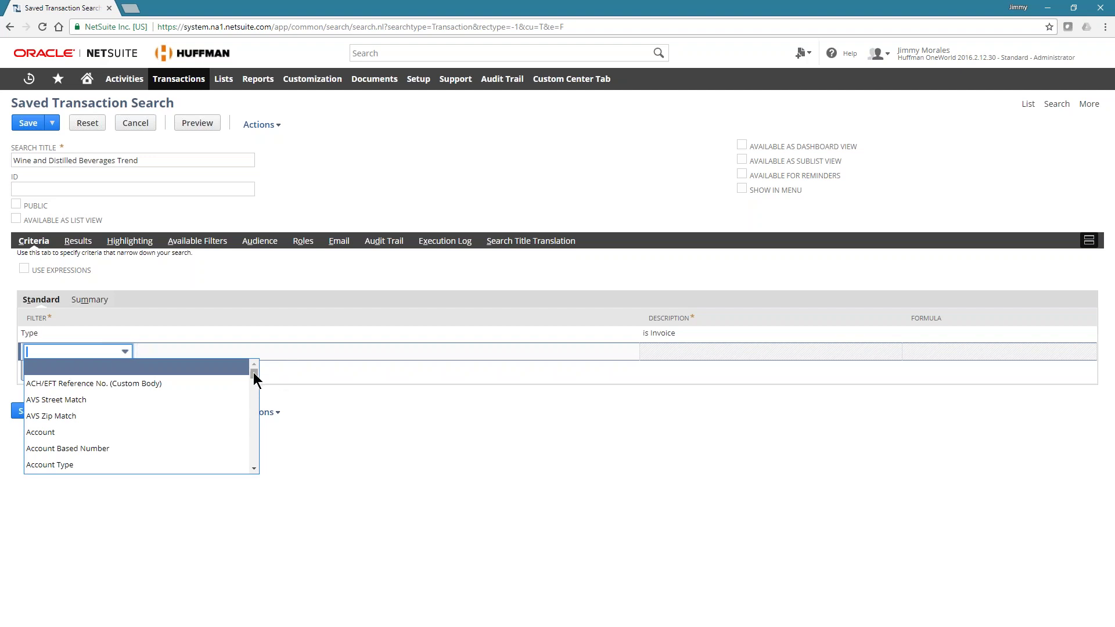
left_click_drag(255, 372, 264, 391)
type("cus")
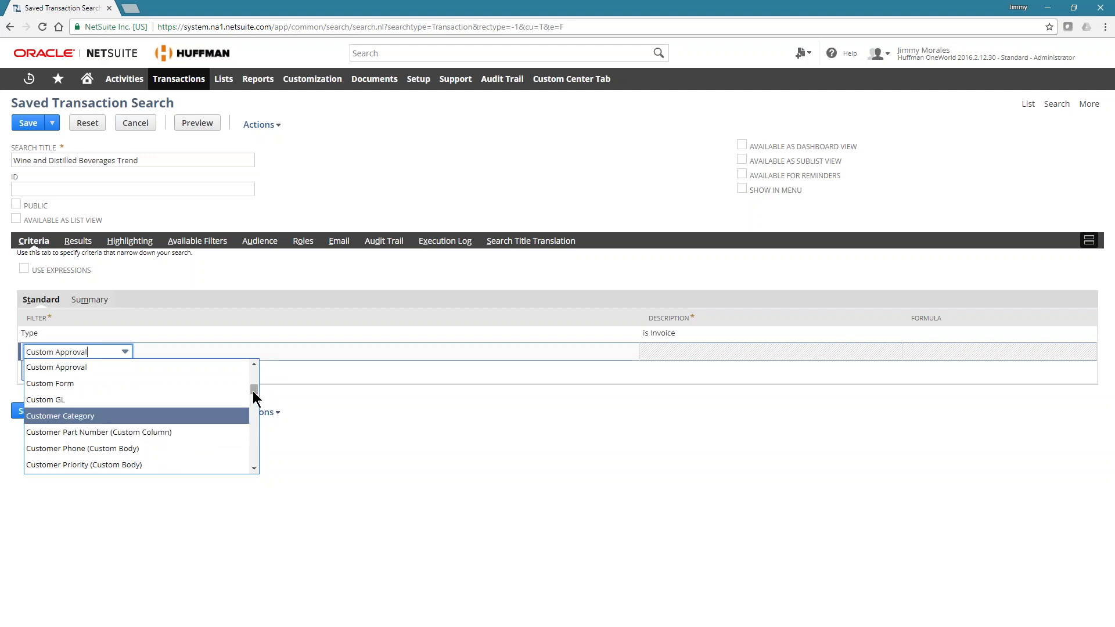
left_click_drag(253, 387, 259, 443)
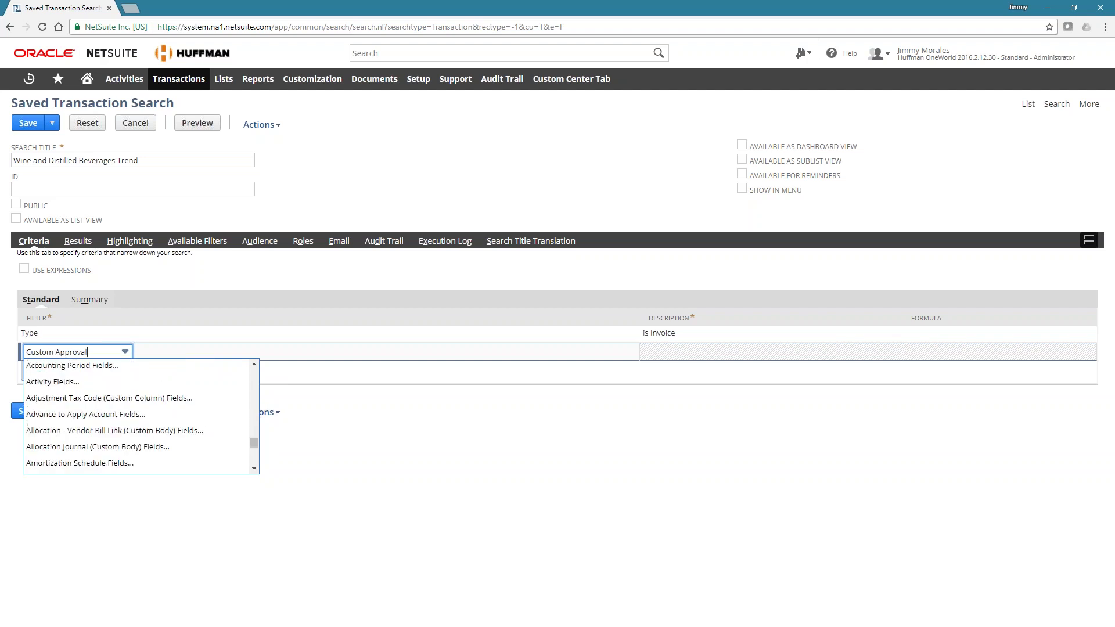
left_click(254, 364)
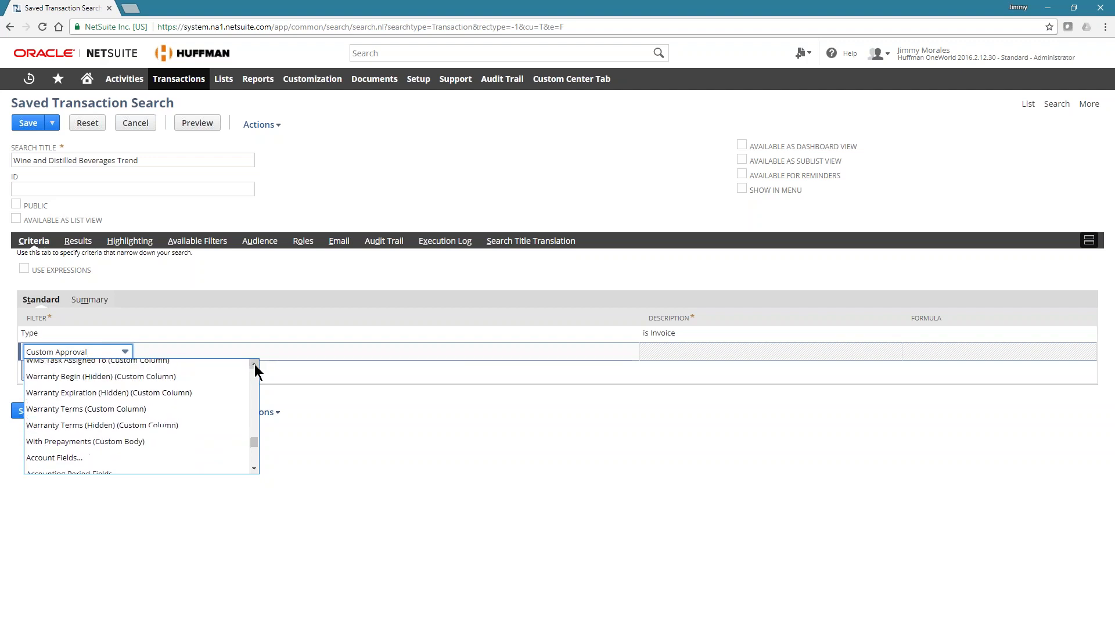
left_click(254, 364)
left_click(254, 364)
left_click(254, 364)
left_click(253, 364)
left_click(254, 379)
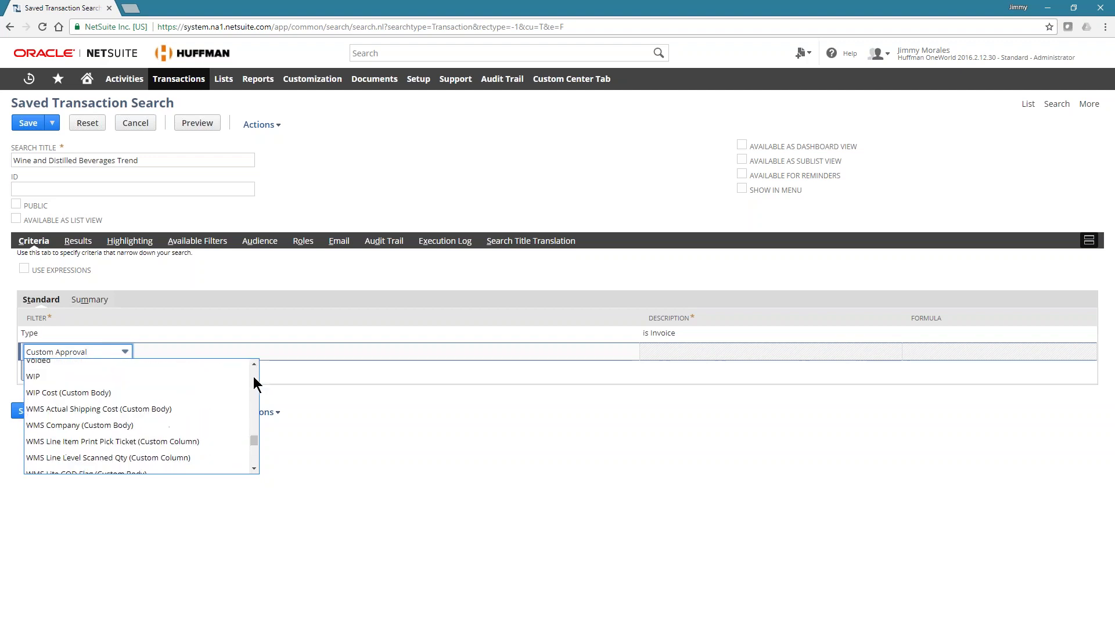
left_click(254, 381)
left_click(255, 381)
left_click(253, 382)
left_click(255, 381)
left_click(256, 382)
left_click(255, 384)
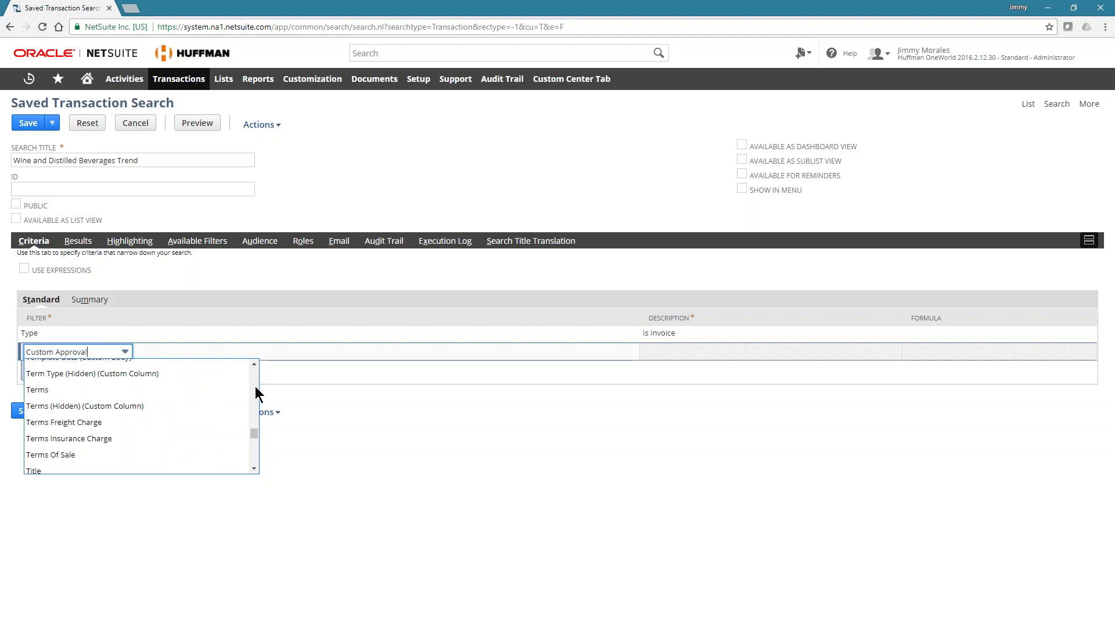
left_click(255, 385)
left_click(254, 449)
left_click(255, 447)
left_click(255, 448)
left_click(256, 452)
left_click(254, 451)
left_click(256, 453)
left_click(255, 454)
left_click(255, 452)
left_click(255, 451)
left_click(253, 455)
left_click(253, 454)
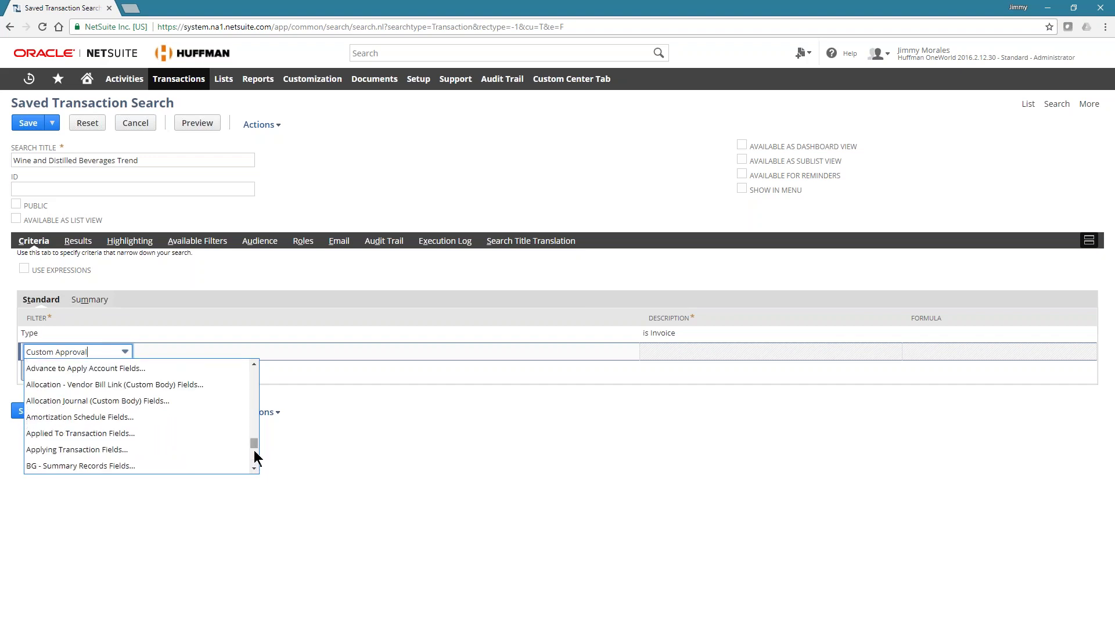
left_click(253, 455)
left_click(255, 455)
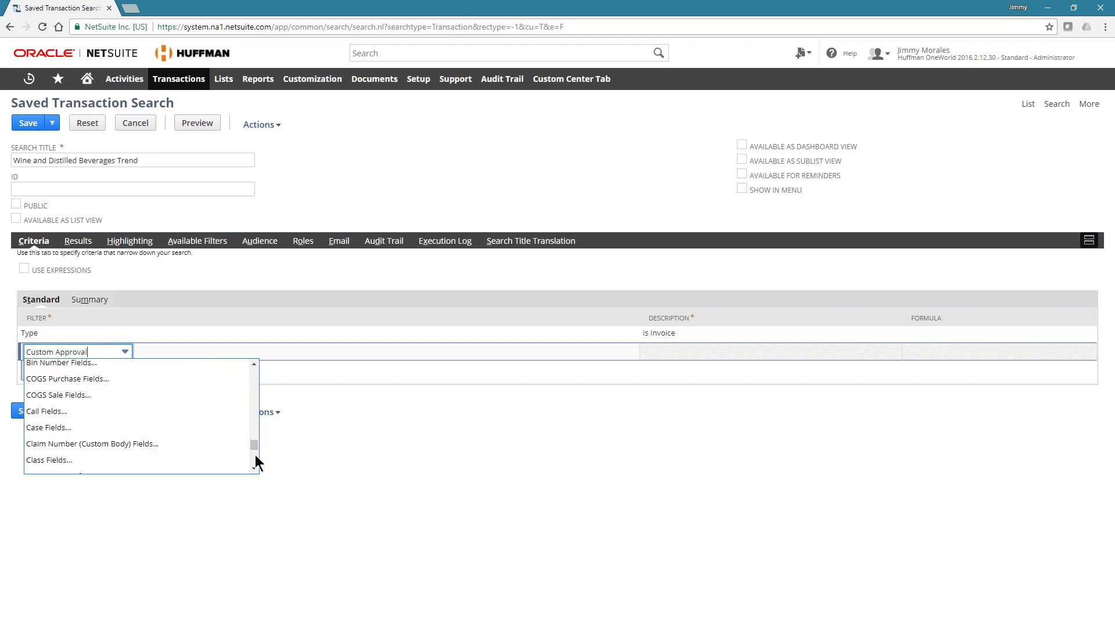
left_click(254, 455)
left_click(255, 454)
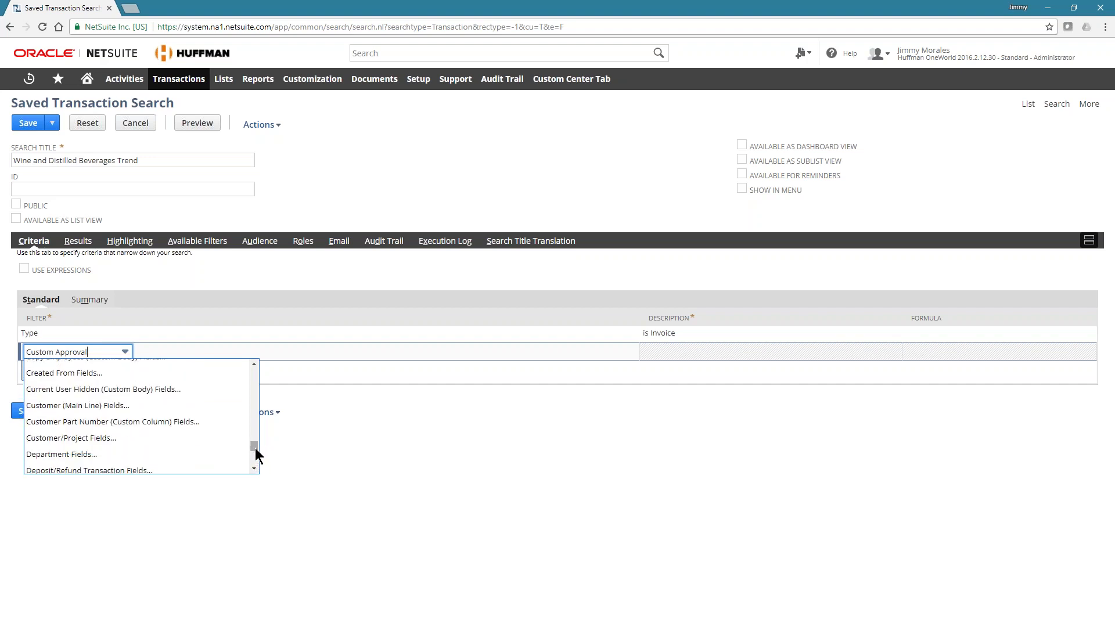
left_click(142, 408)
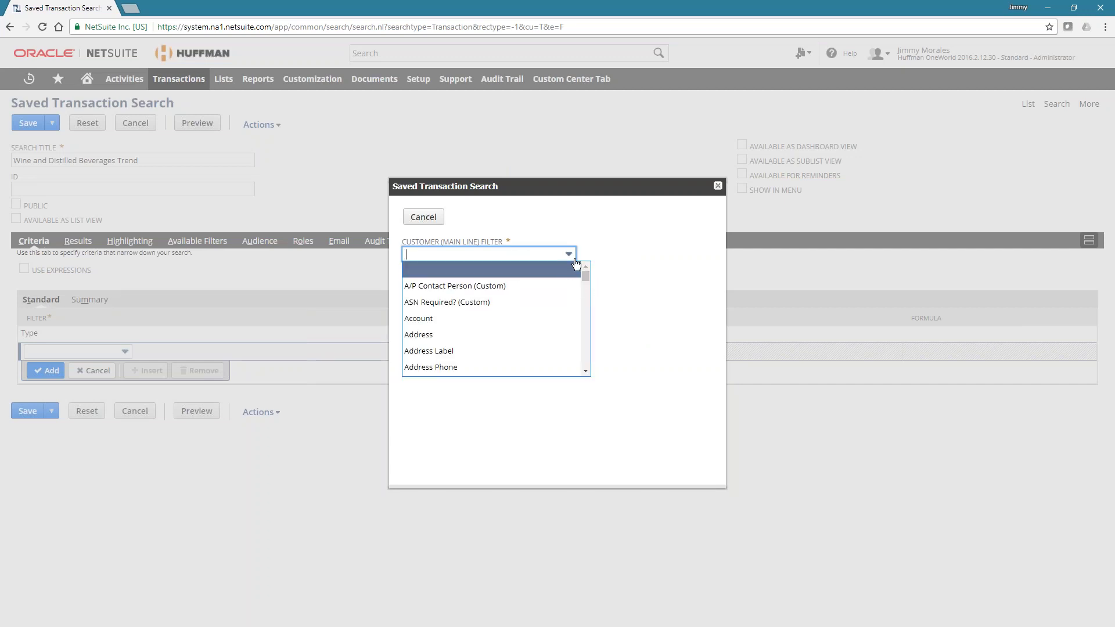
Filter the search on the customer's Industry Type (Custom) field, matching any of Wine and Distilled Beverages
type("ind")
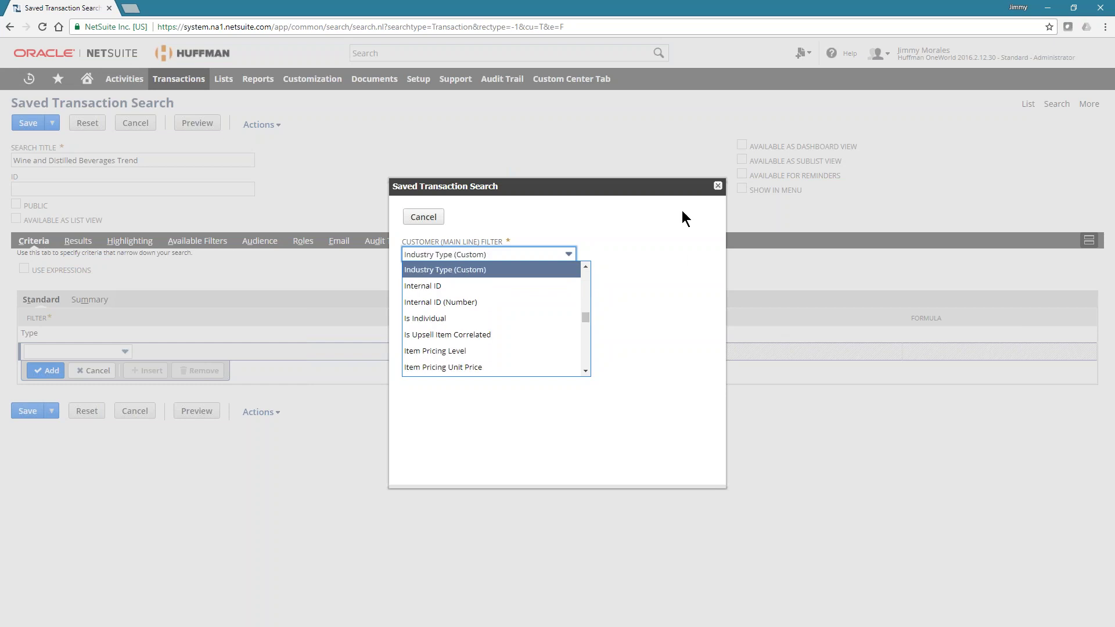
left_click(485, 272)
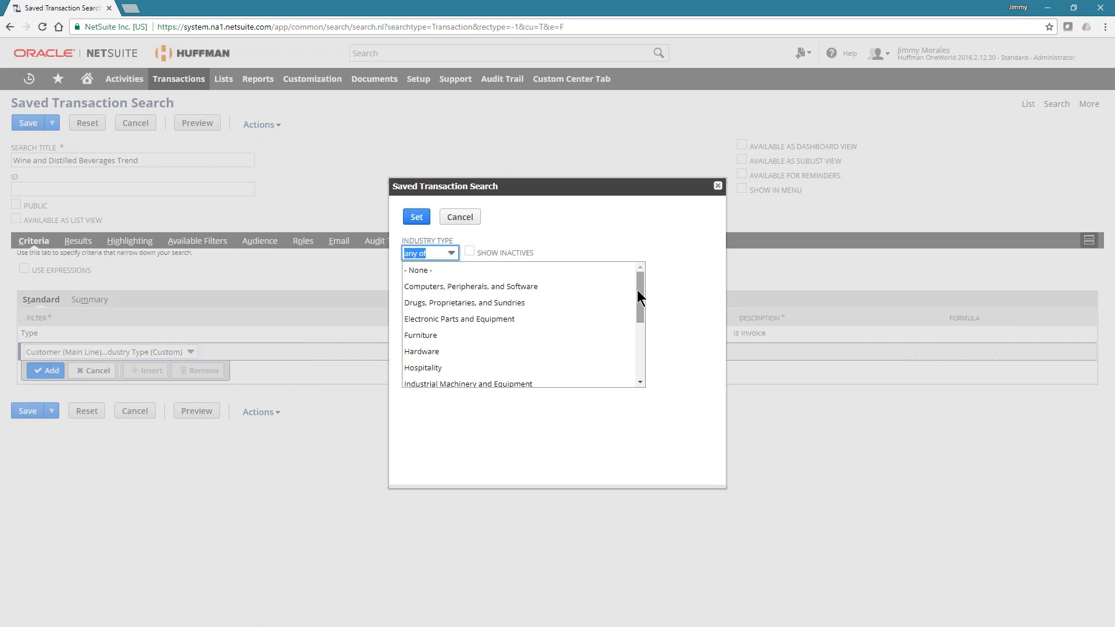
left_click_drag(639, 288, 642, 372)
left_click(502, 380)
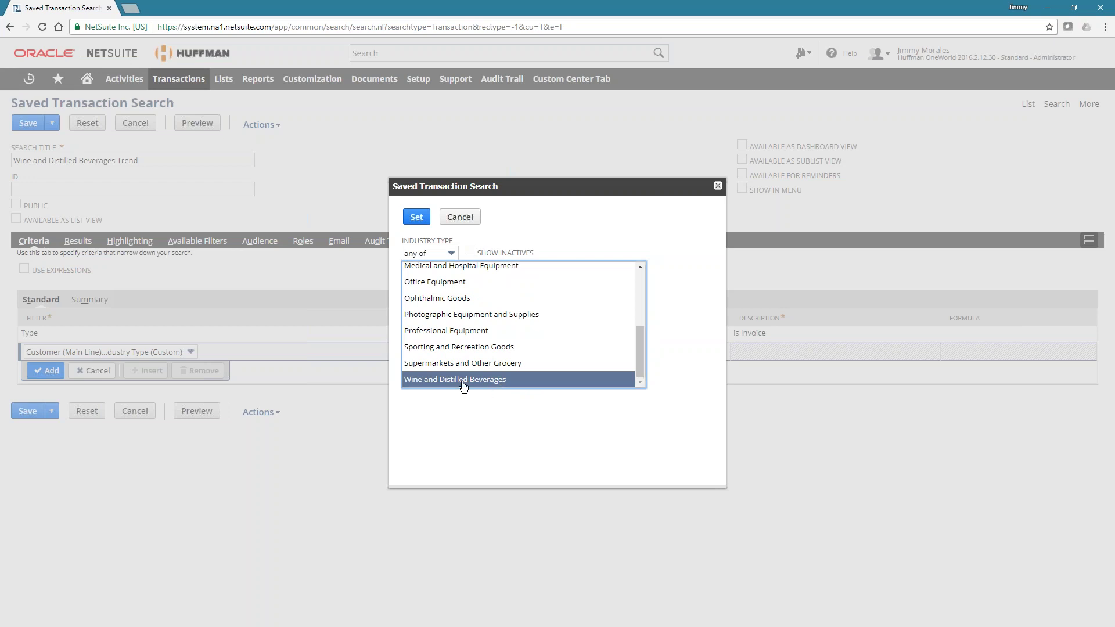
left_click(416, 217)
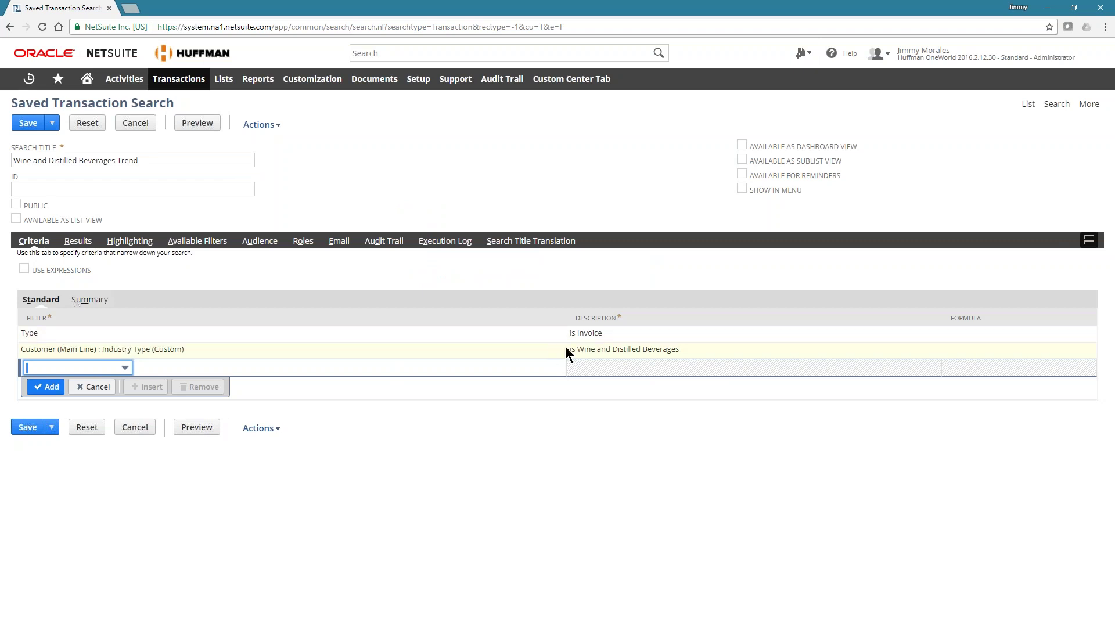
Remove all the default columns from the saved search's results
left_click(78, 241)
scroll(78, 241, "down", 3)
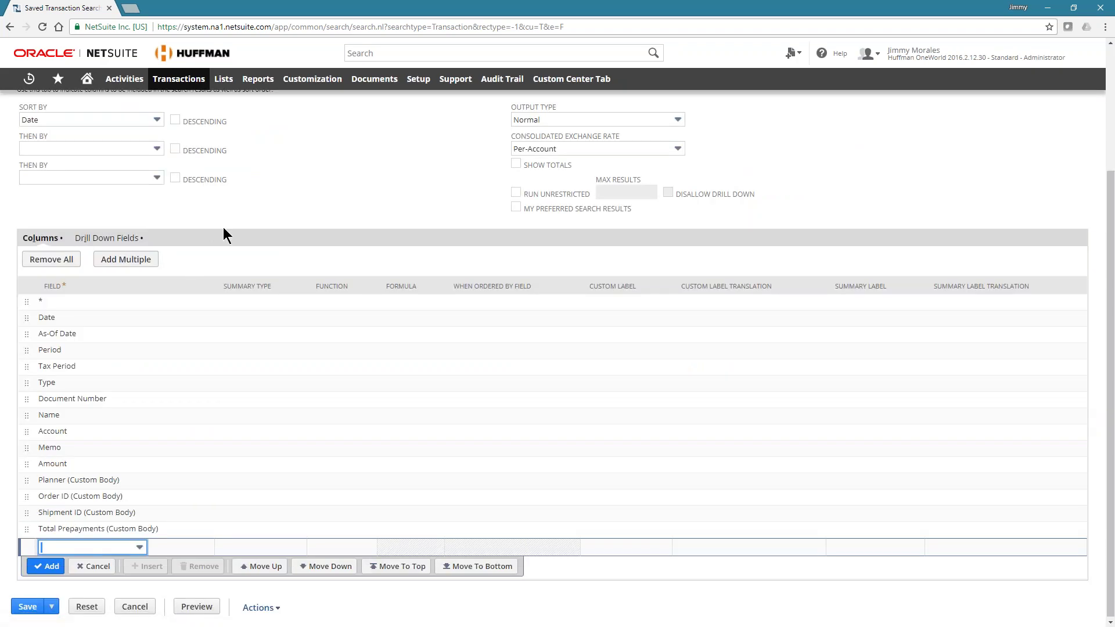
scroll(311, 224, "up", 2)
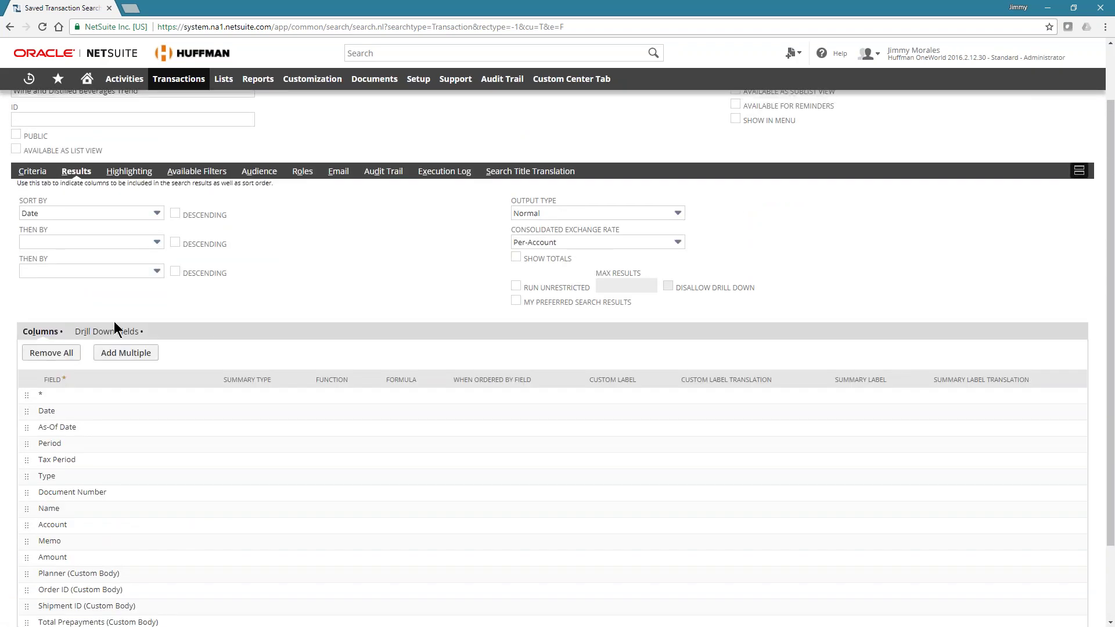
scroll(261, 299, "down", 1)
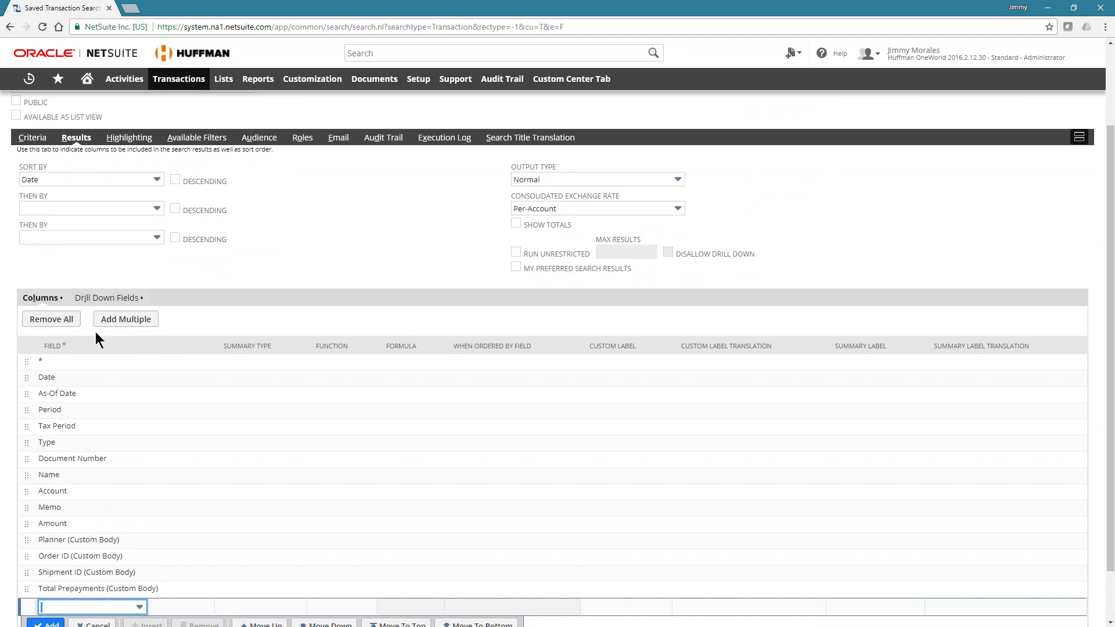
left_click(78, 318)
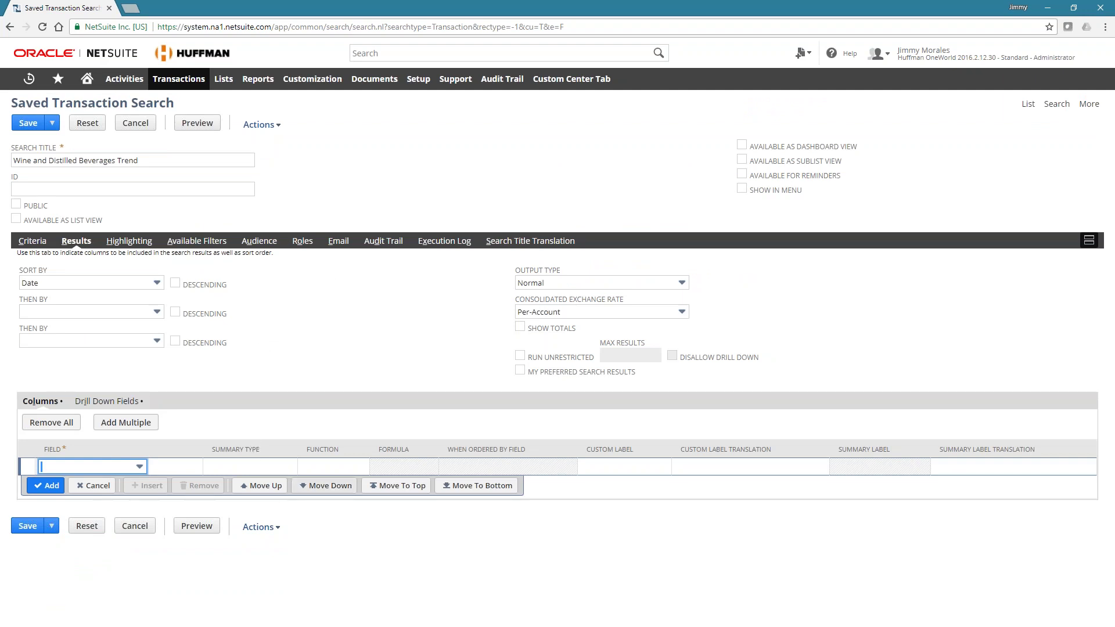
Add Amount (Net) as a results column with the summary type Sum
type("am")
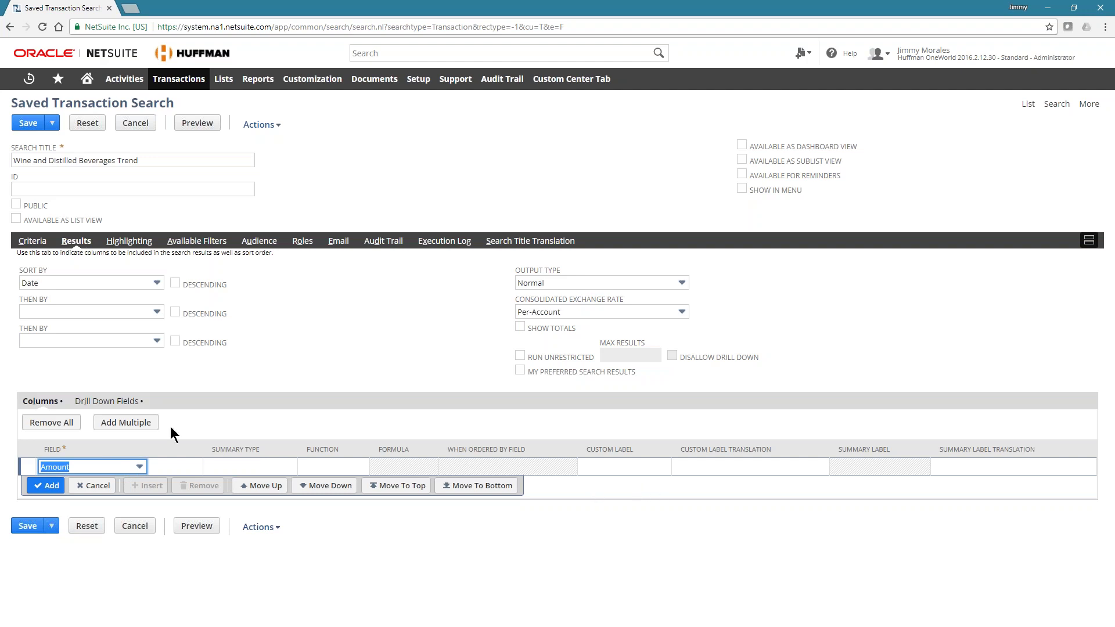
left_click(140, 468)
left_click(101, 579)
left_click(263, 465)
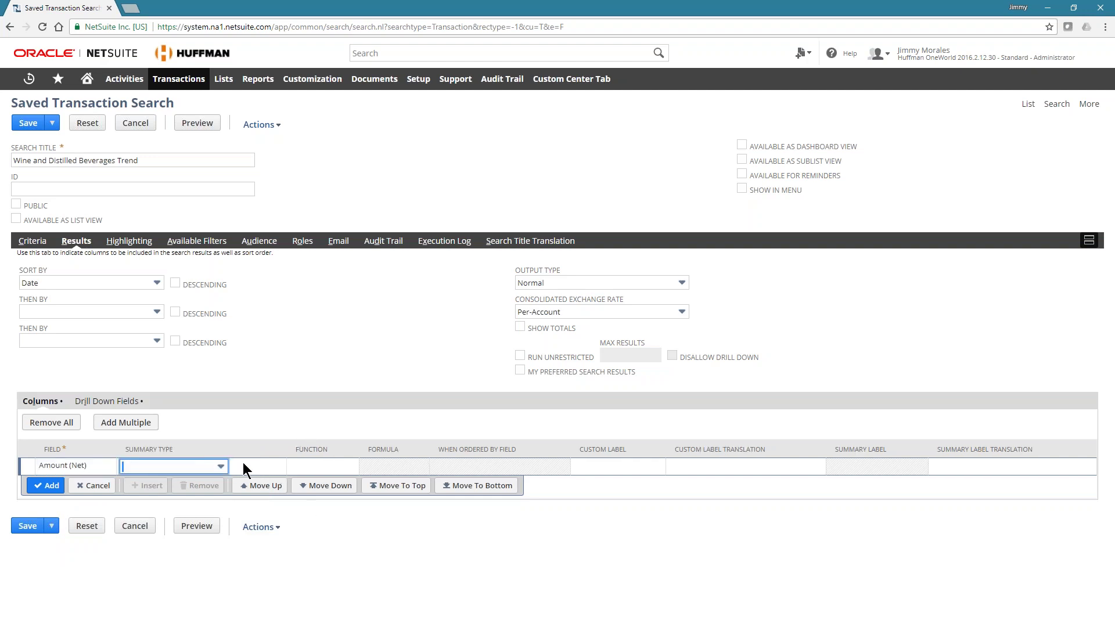
left_click(217, 467)
left_click(164, 531)
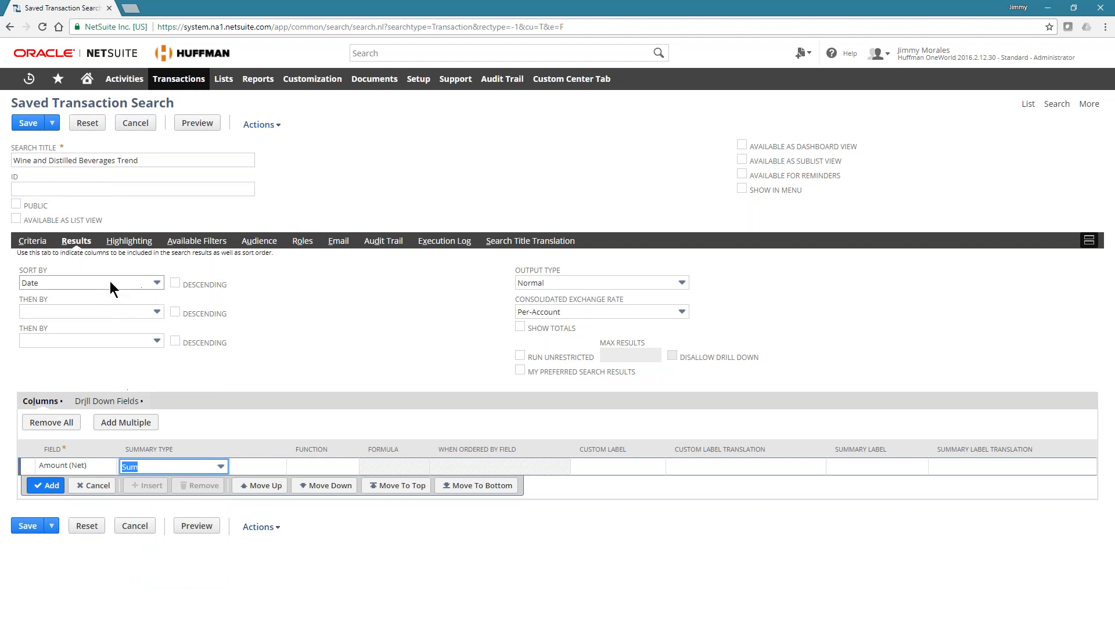
Sort the search results by Amount (Net) in descending order
left_click(129, 283)
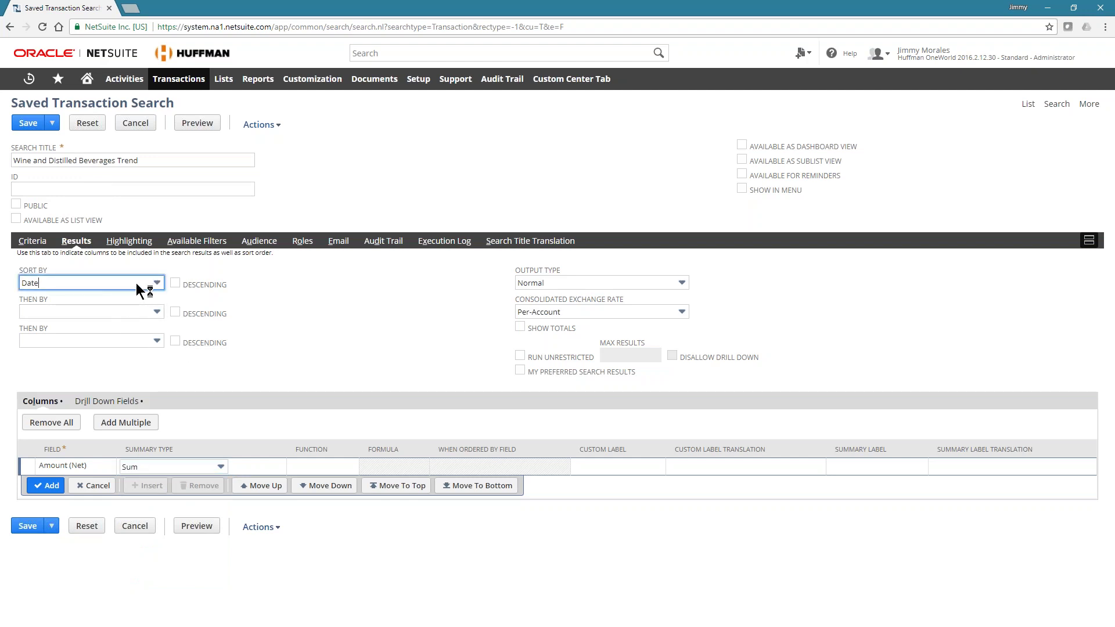
left_click(154, 287)
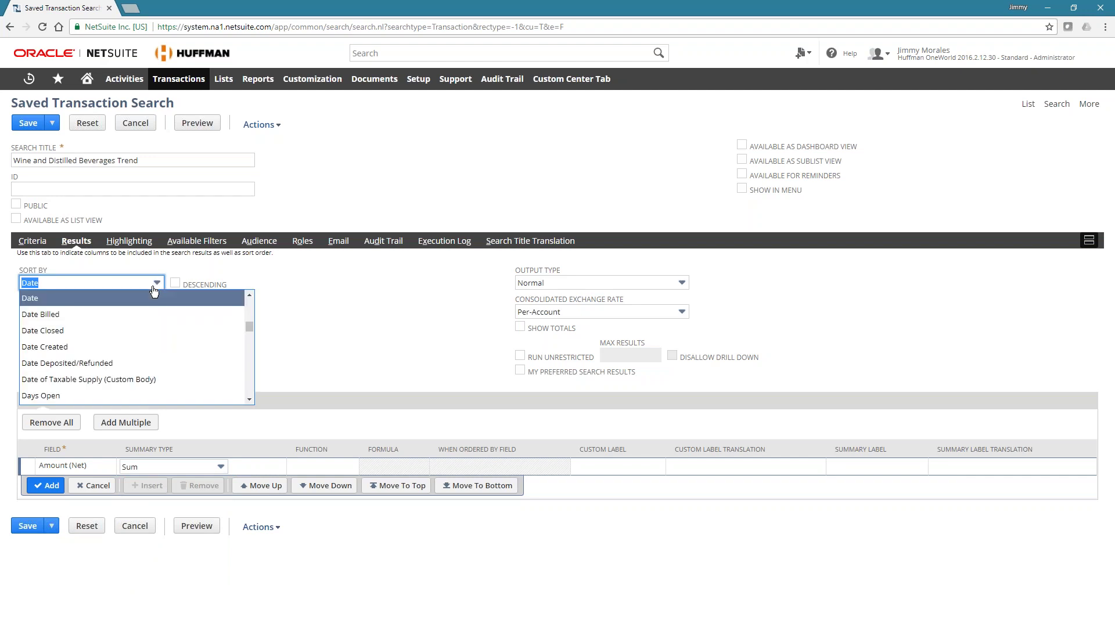
left_click_drag(249, 323, 247, 299)
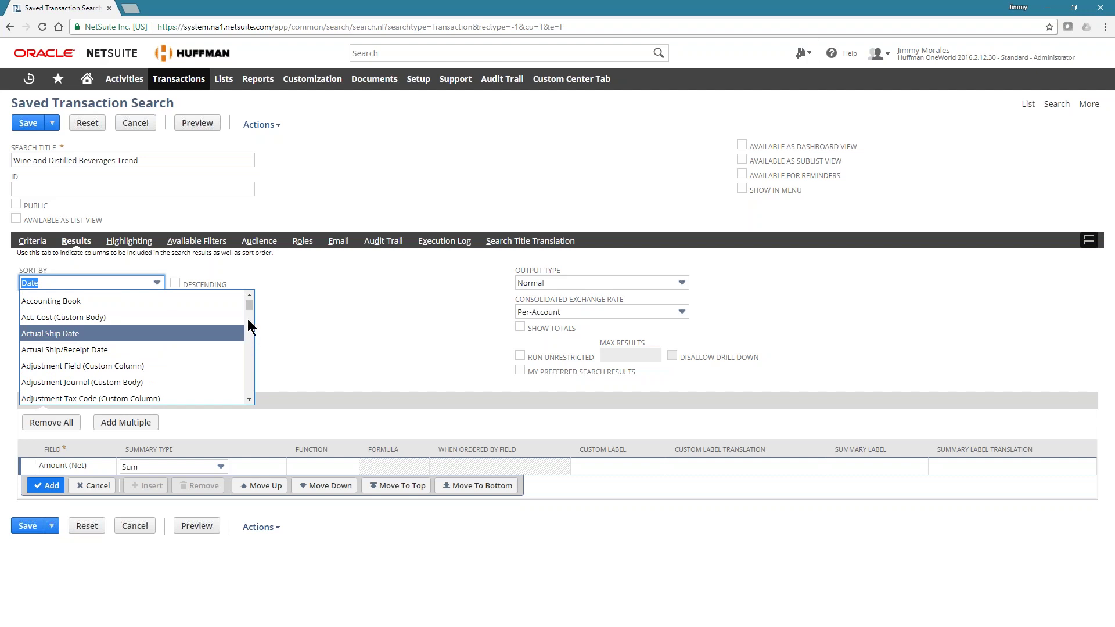
type("Amount")
key("Down")
key("Down")
key("Down")
key("Down")
key("Down")
key("Down")
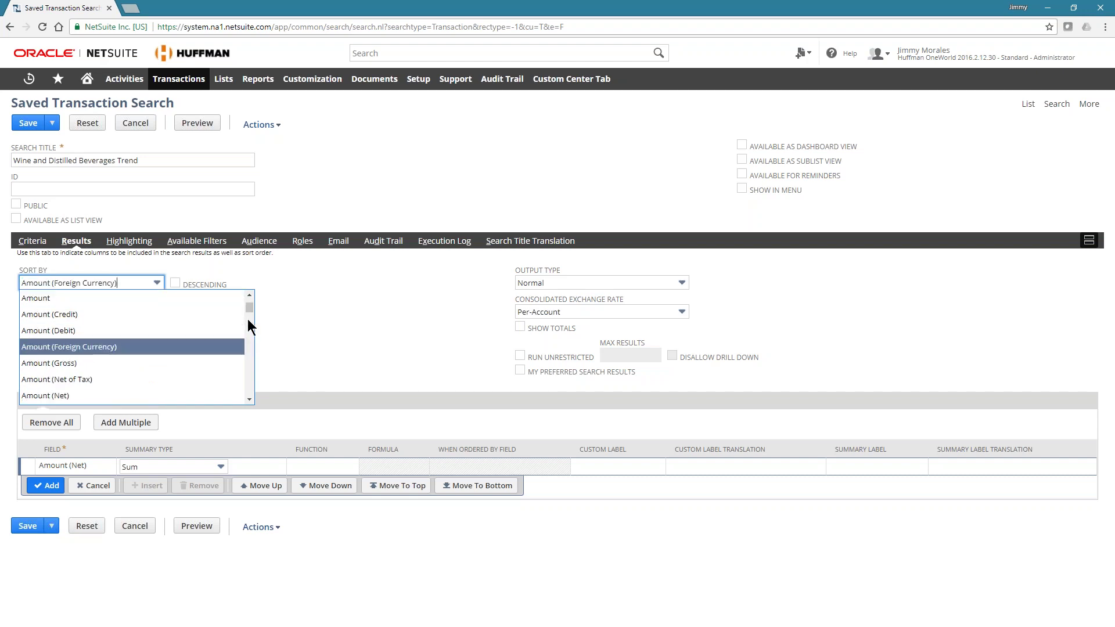
key("Return")
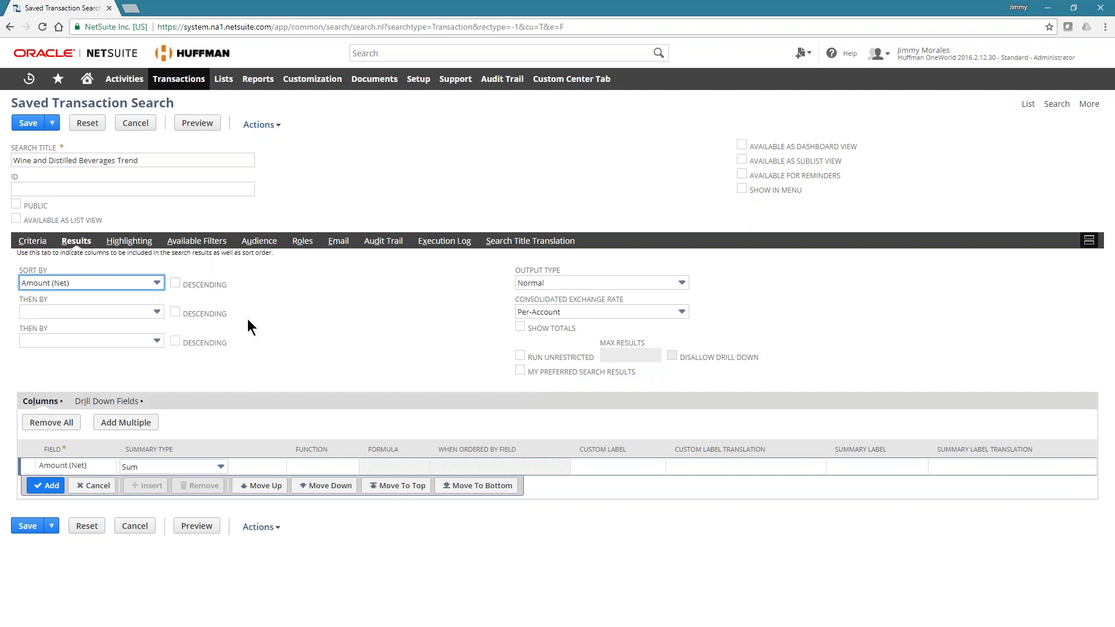
left_click(175, 283)
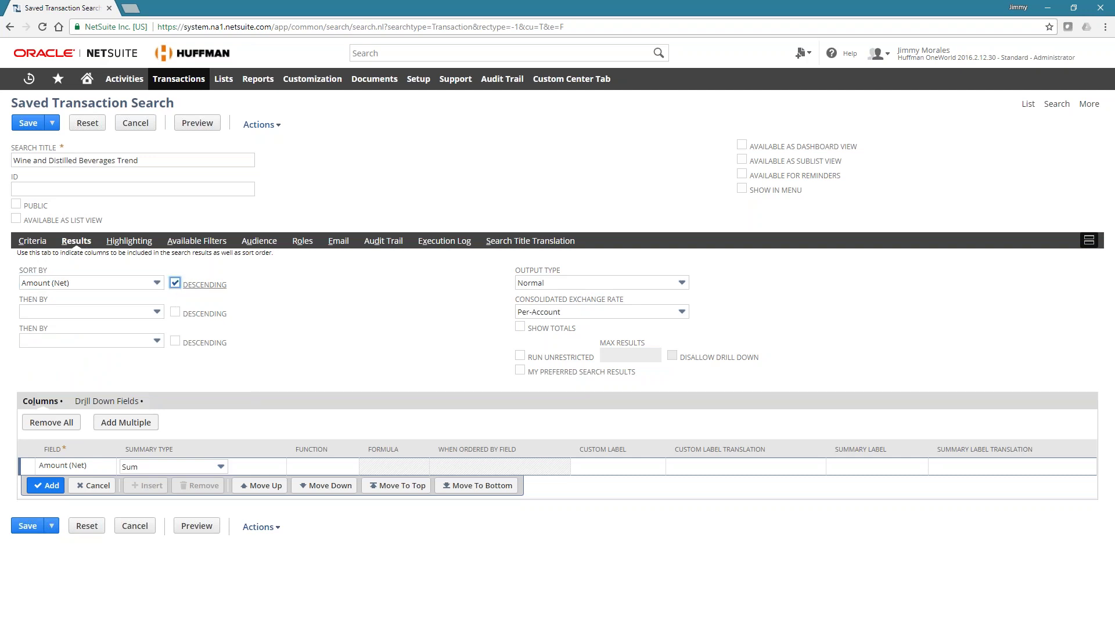
Add Date as an available filter shown in the filter region, and save the search
left_click(212, 241)
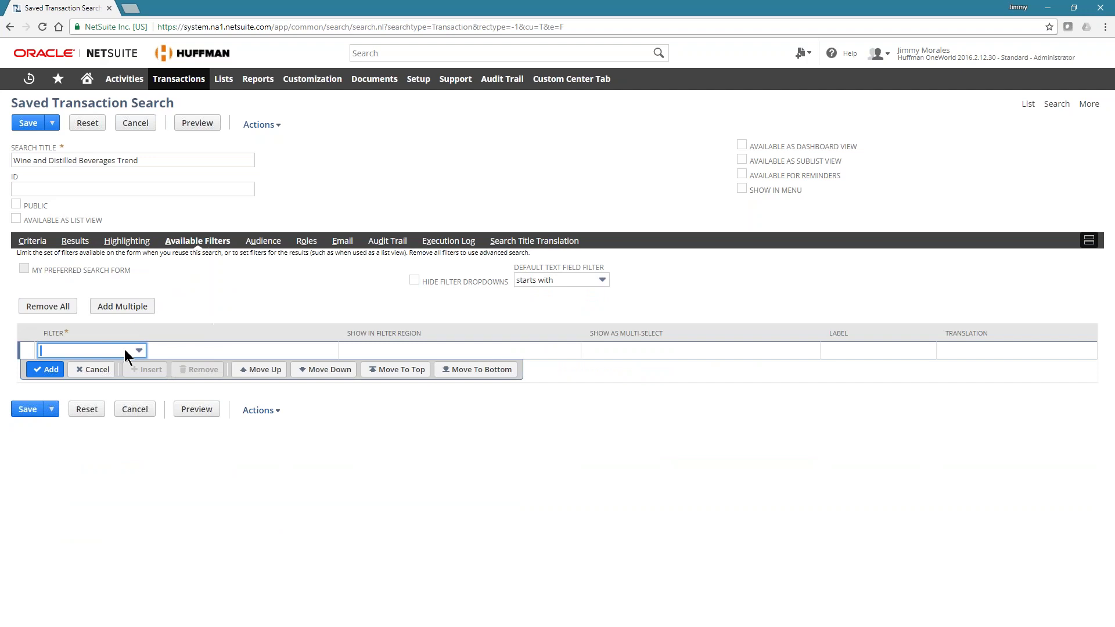
left_click(139, 350)
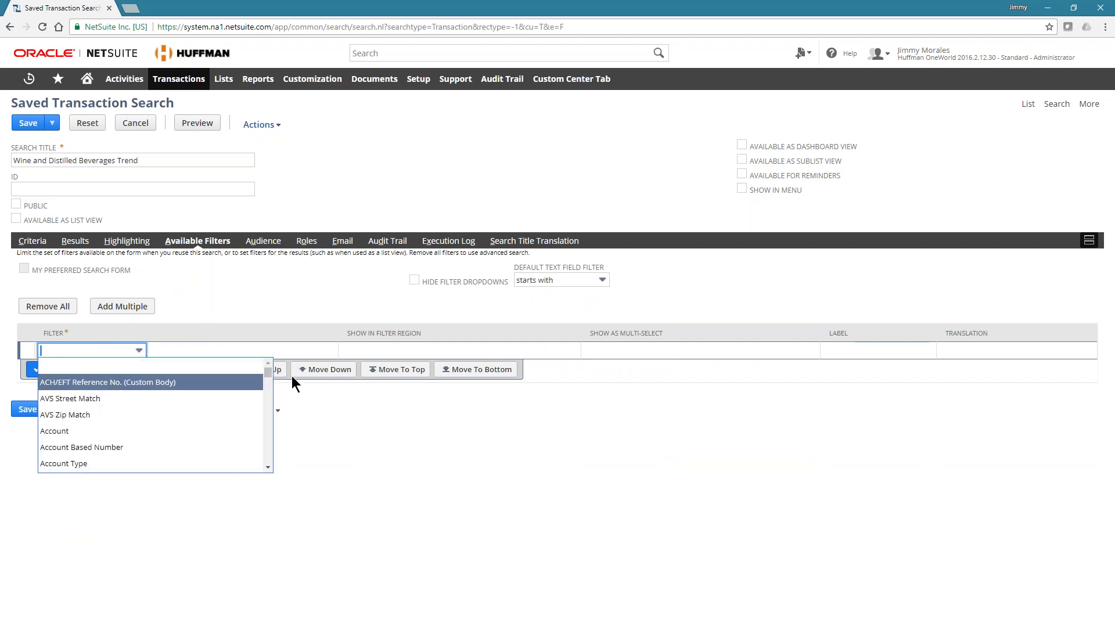
left_click_drag(270, 372, 270, 390)
left_click(267, 364)
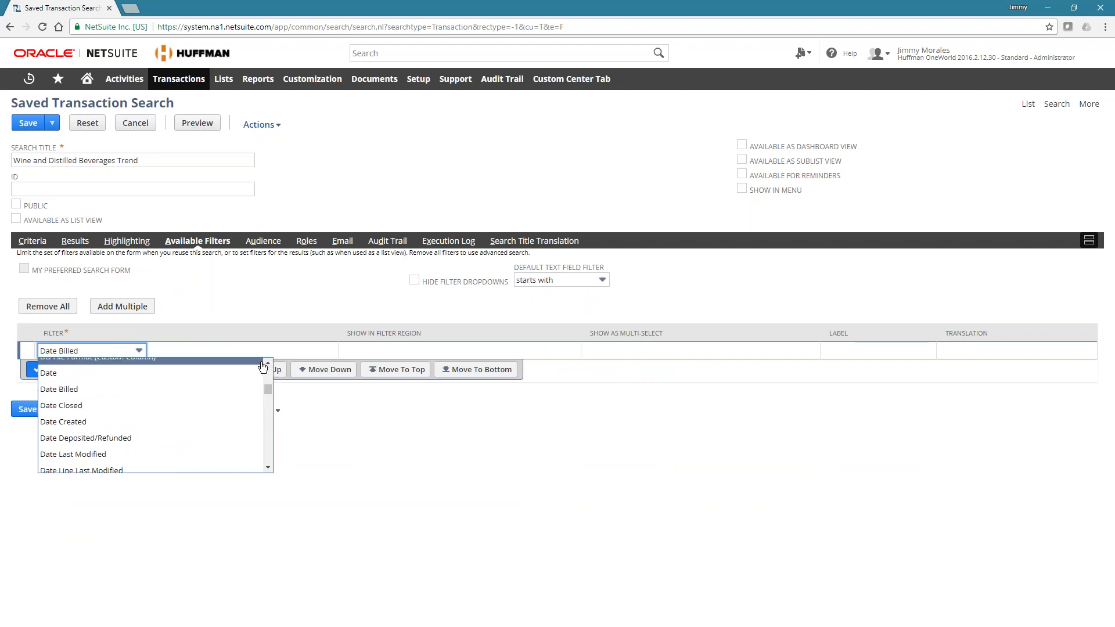
left_click(240, 376)
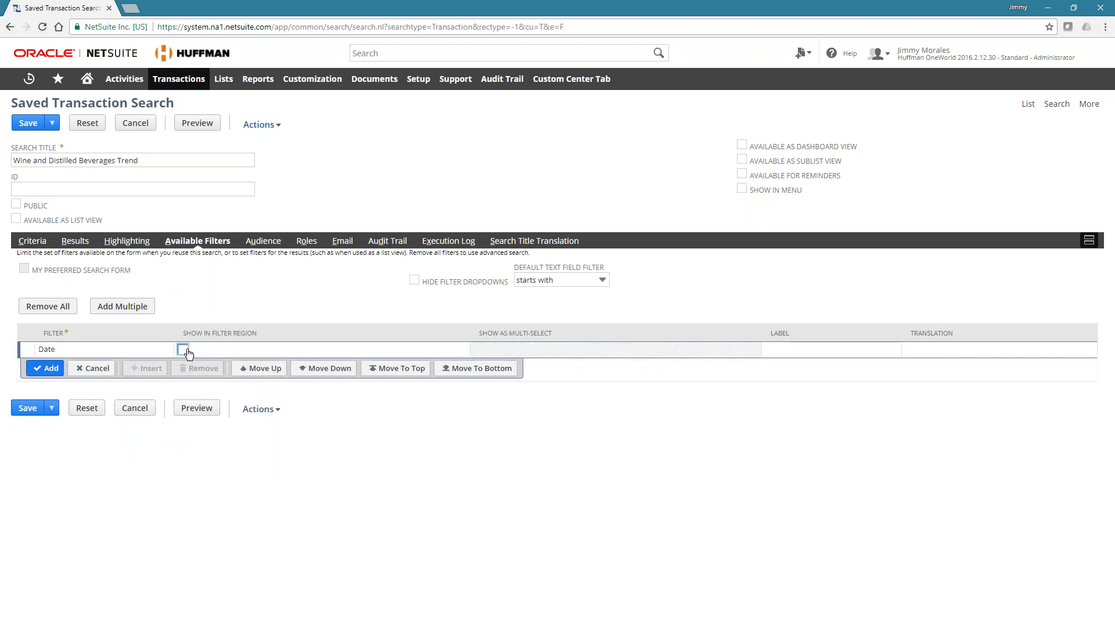
left_click(184, 350)
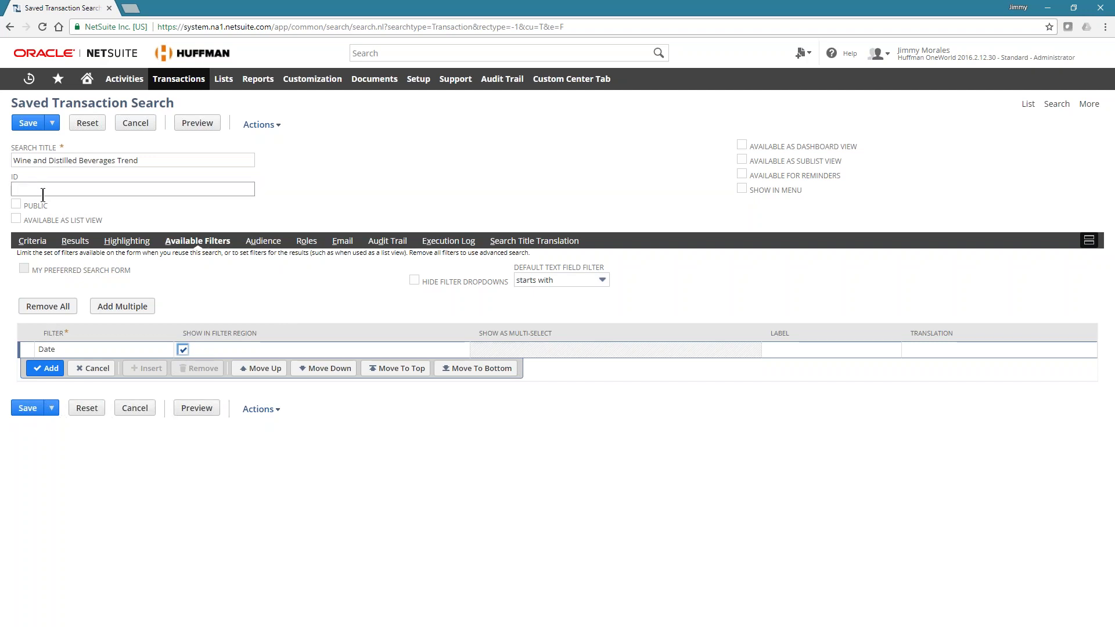
left_click(17, 409)
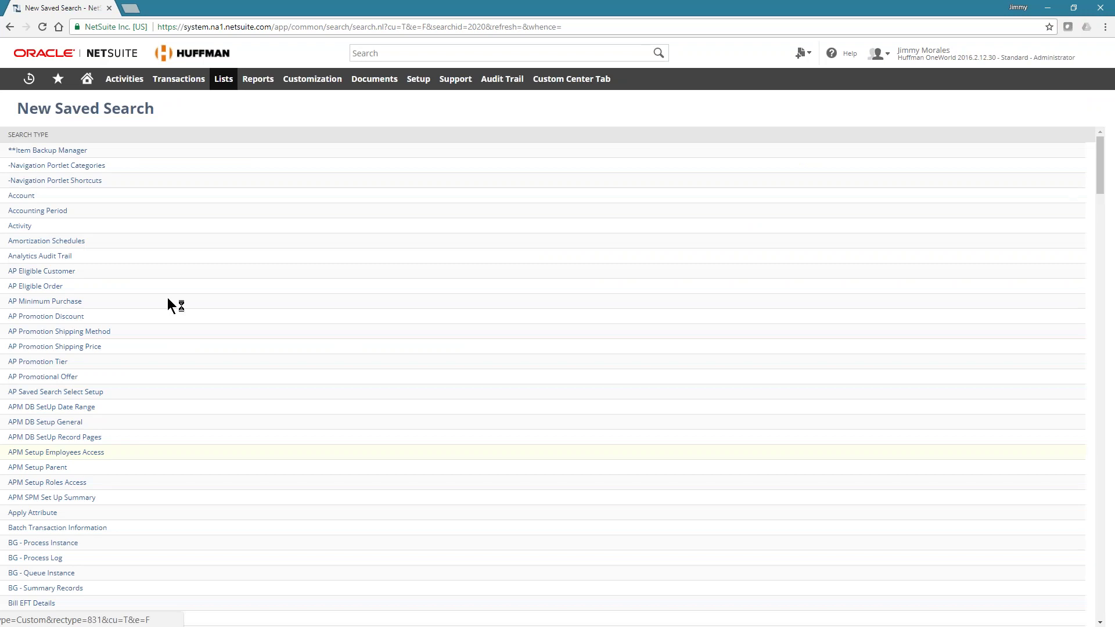
Search globally for "wine and distilled" and open the results of the Wine and Distilled Beverages Trend search
left_click(395, 51)
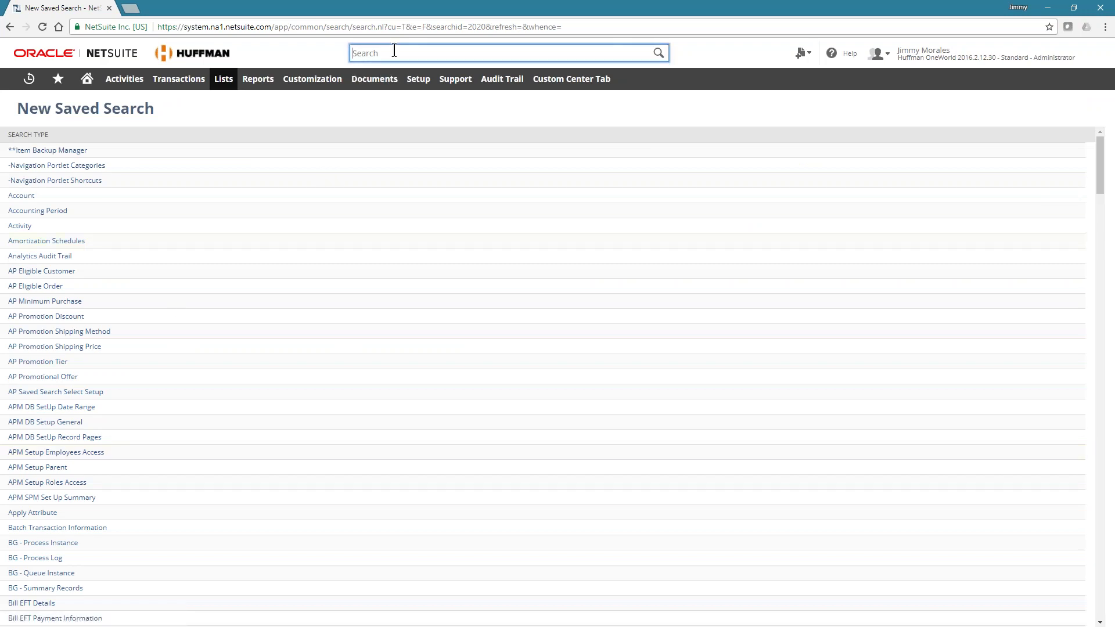
type("wine and distilled")
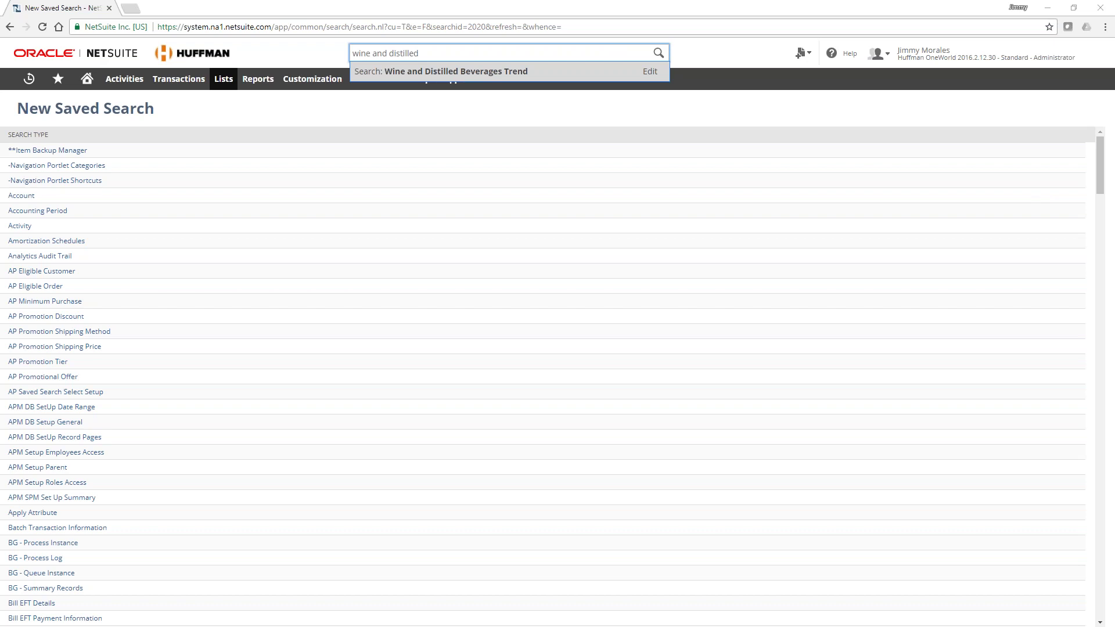
left_click(512, 73)
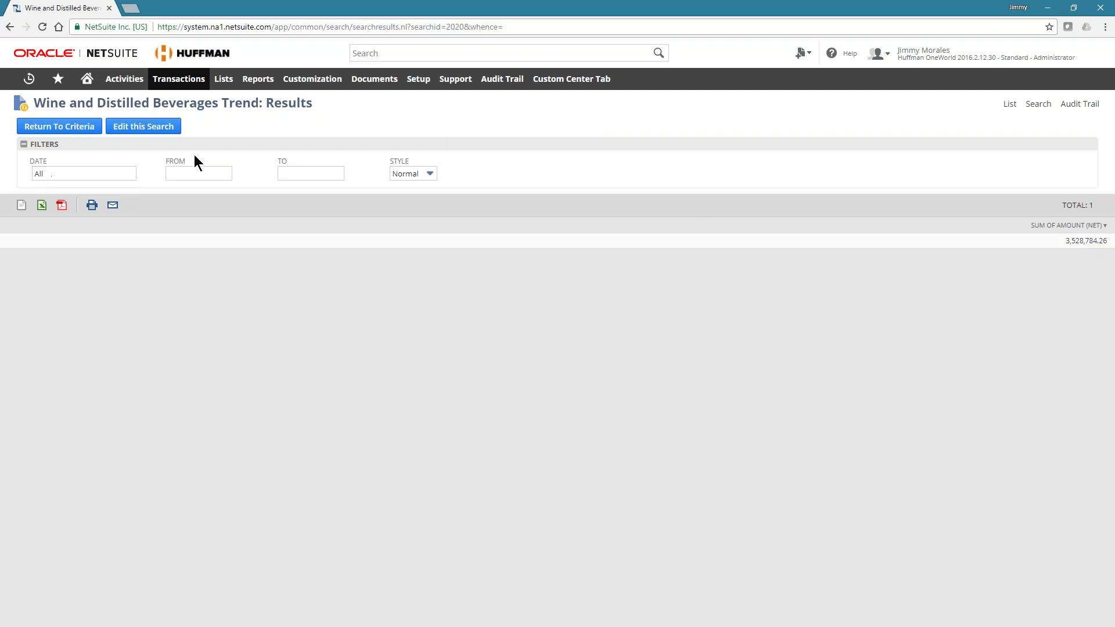
Return to the home dashboard and add a Trend Graph portlet between the Shortcuts and Tasks portlets
mouse_move(86, 86)
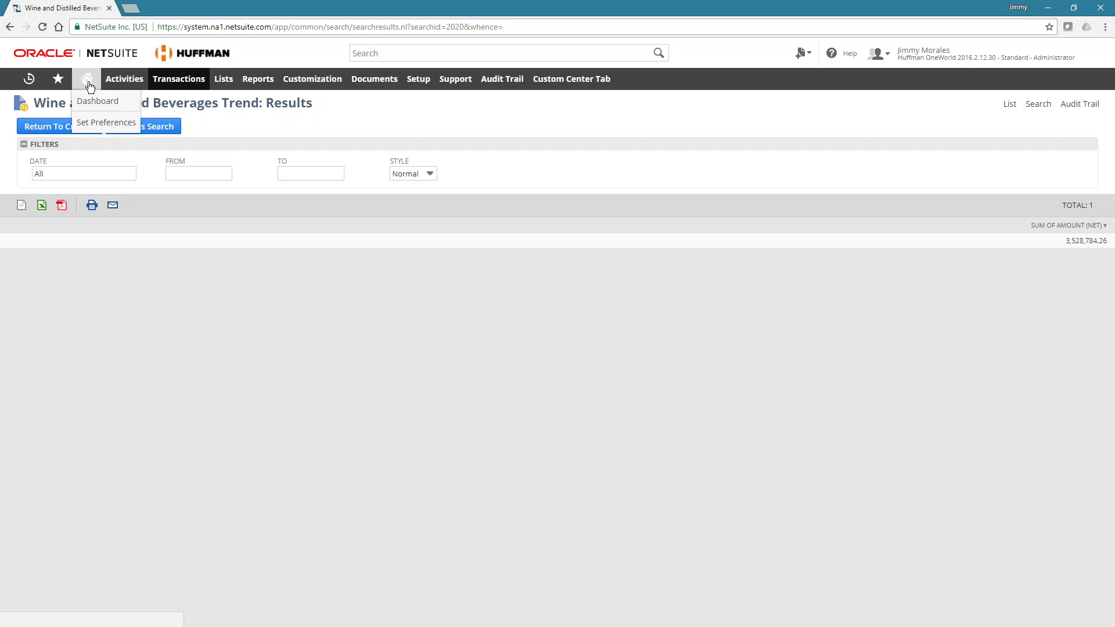
left_click(88, 85)
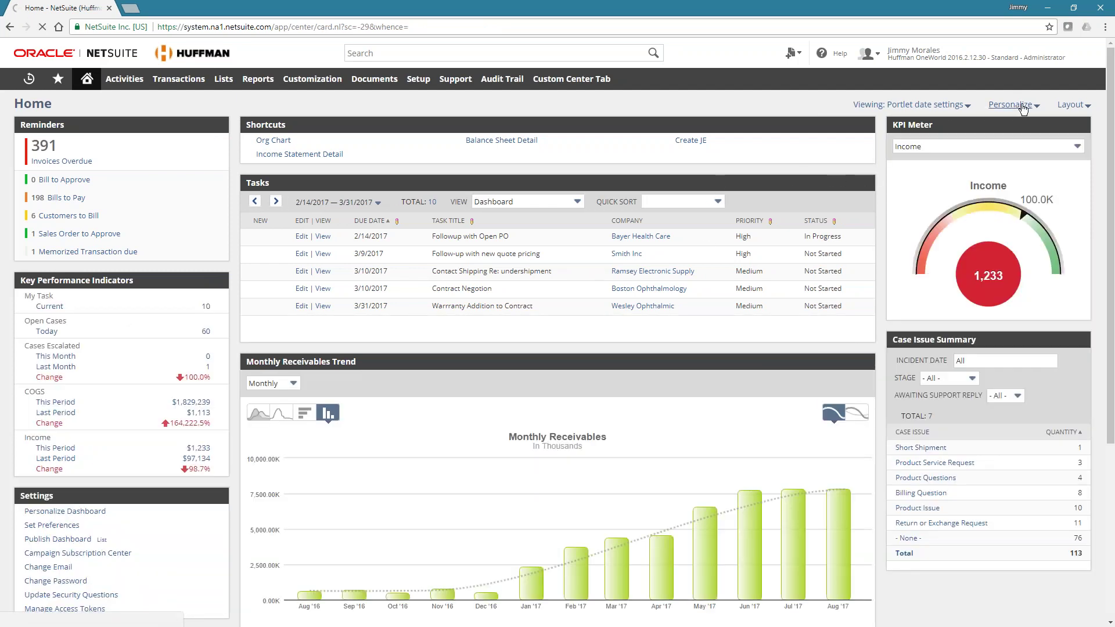
left_click(1023, 109)
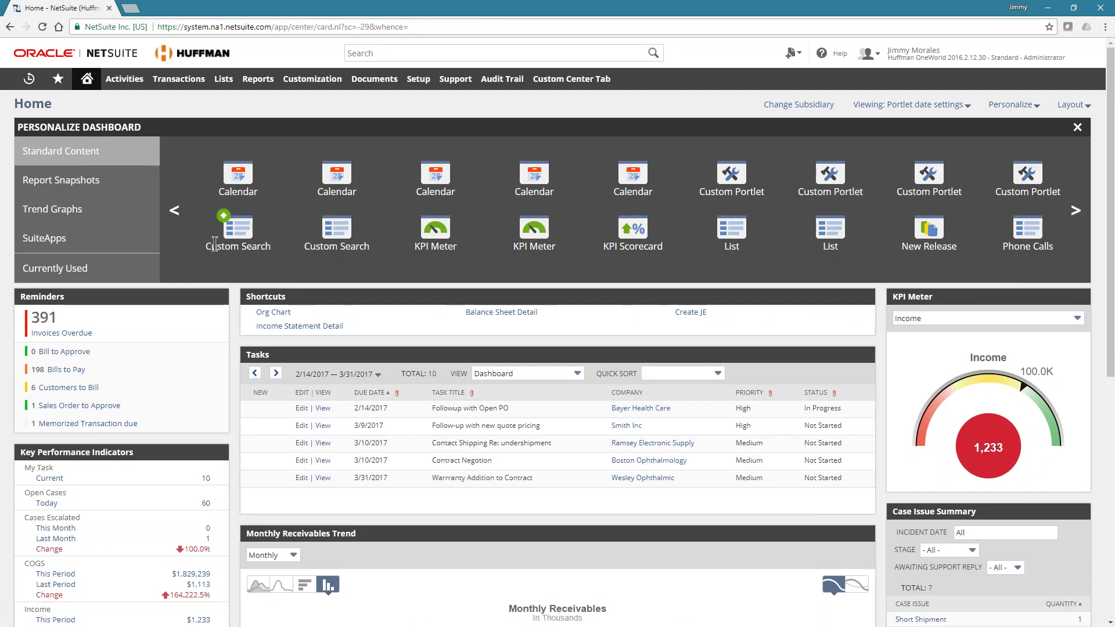
left_click(89, 212)
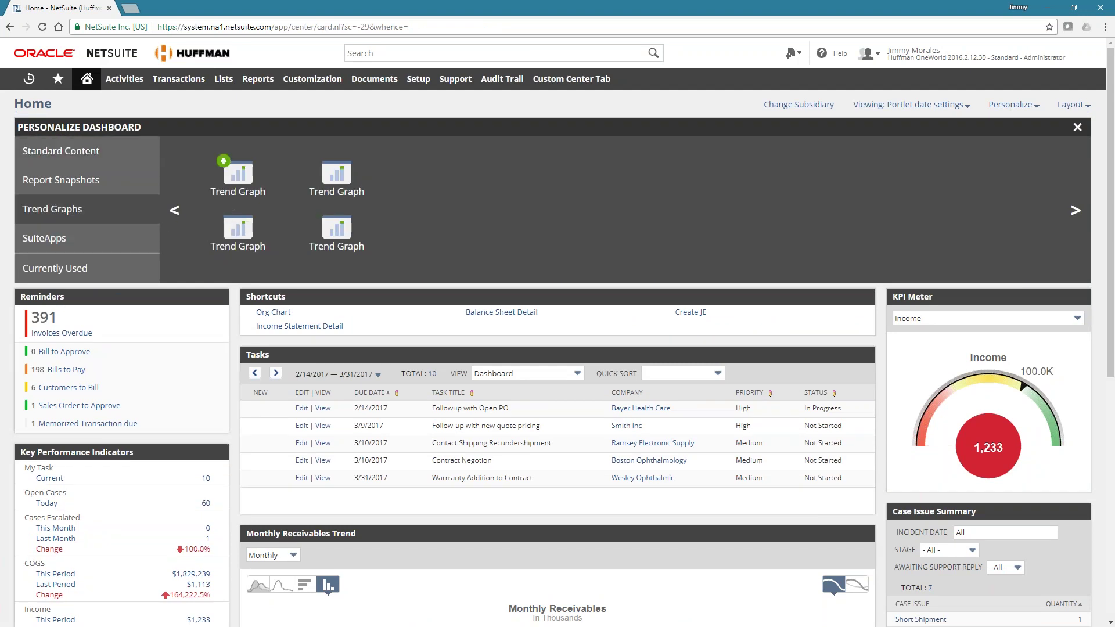
left_click_drag(236, 177, 367, 346)
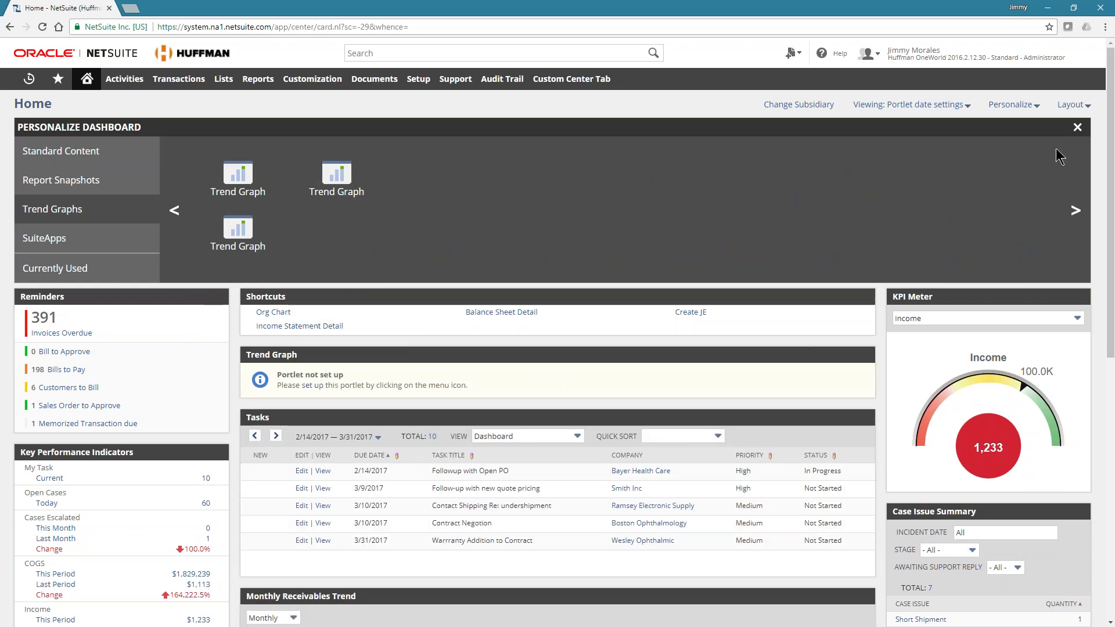
left_click(1078, 127)
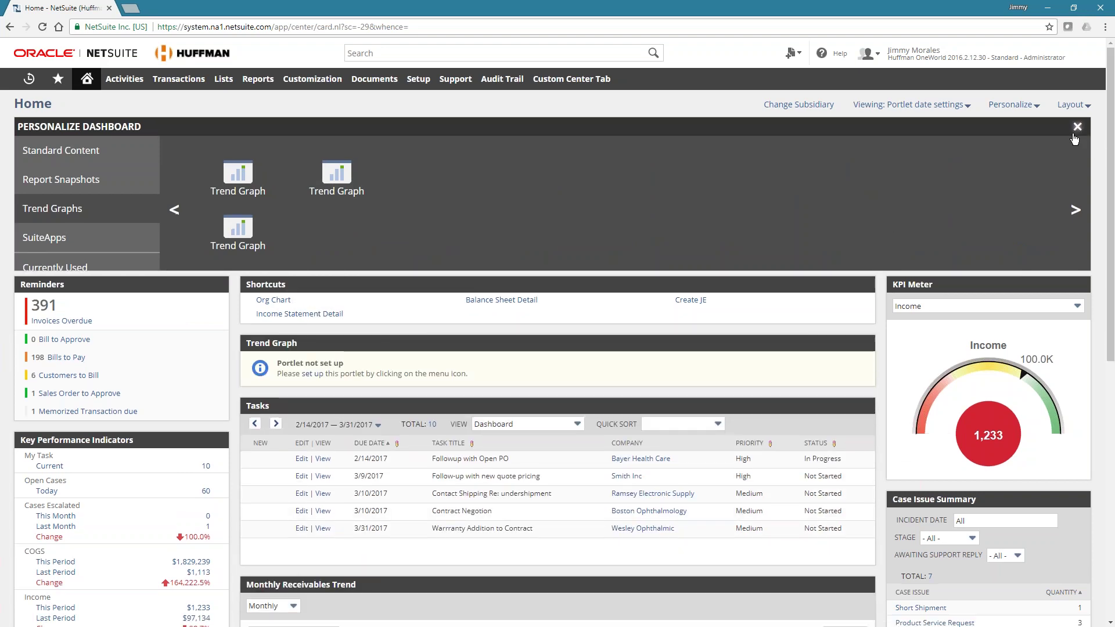
Open the setup of the new Trend Graph portlet and look through its available KPIs
left_click(862, 184)
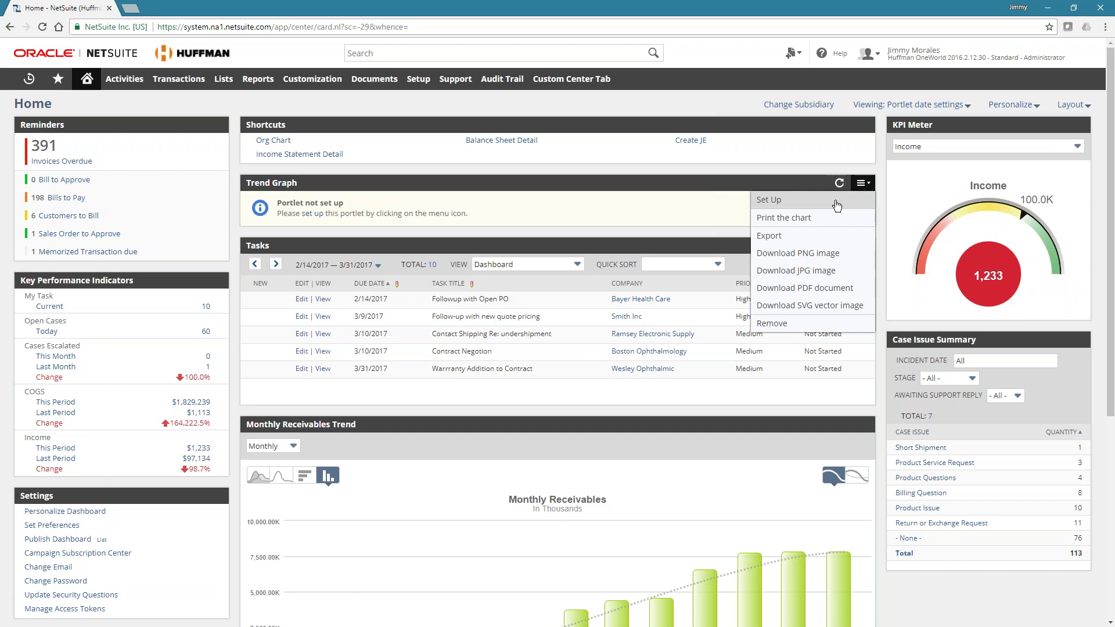
left_click(830, 205)
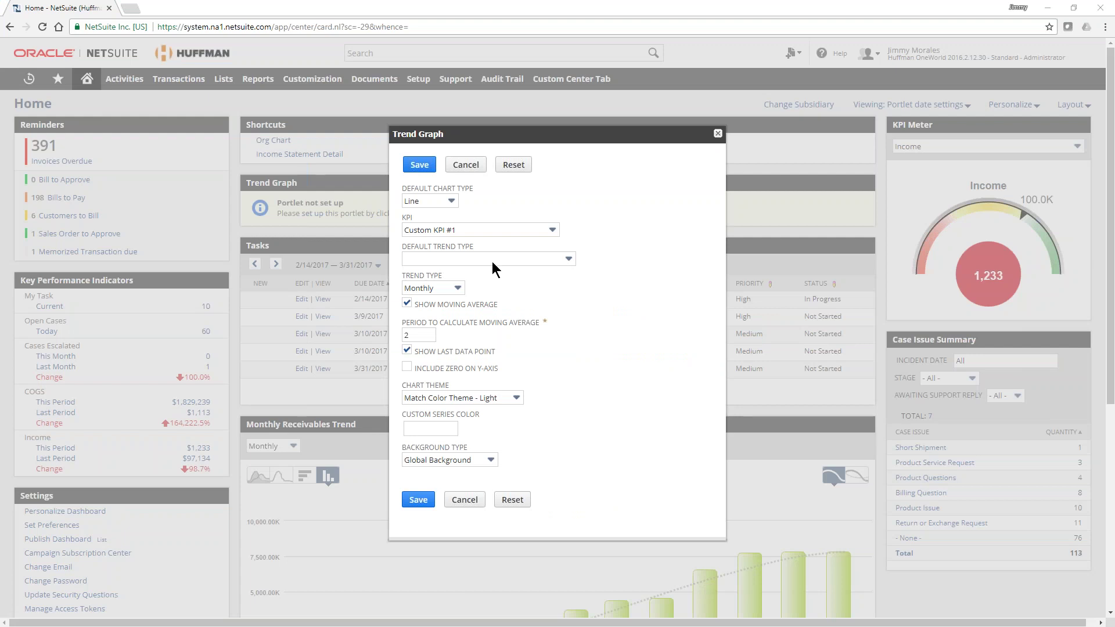
left_click(537, 233)
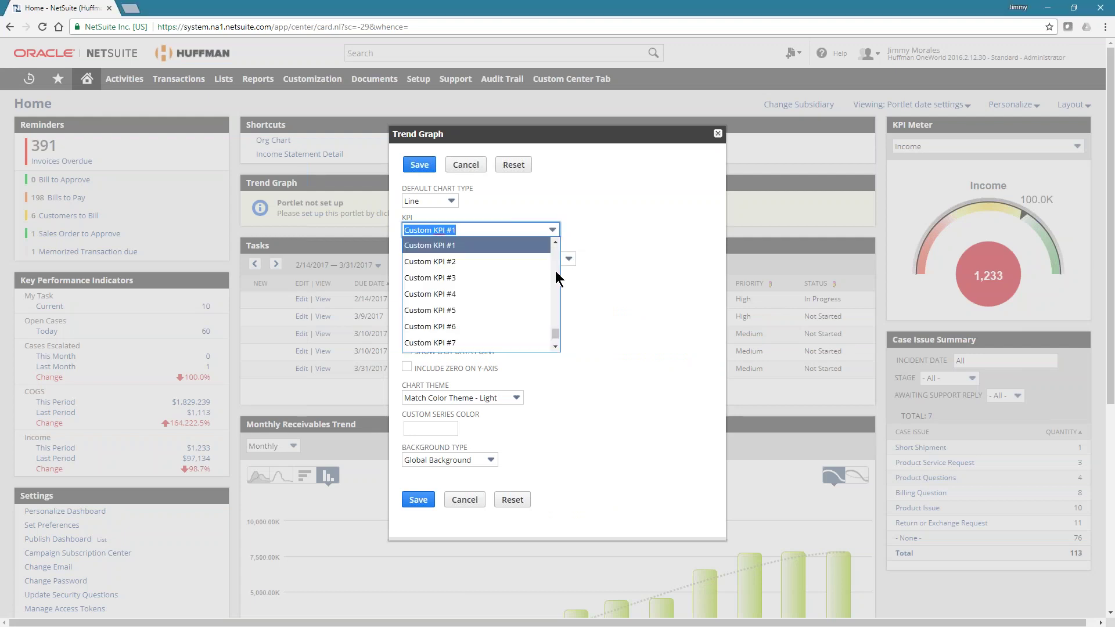
scroll(556, 278, "up", 2)
scroll(552, 293, "up", 8)
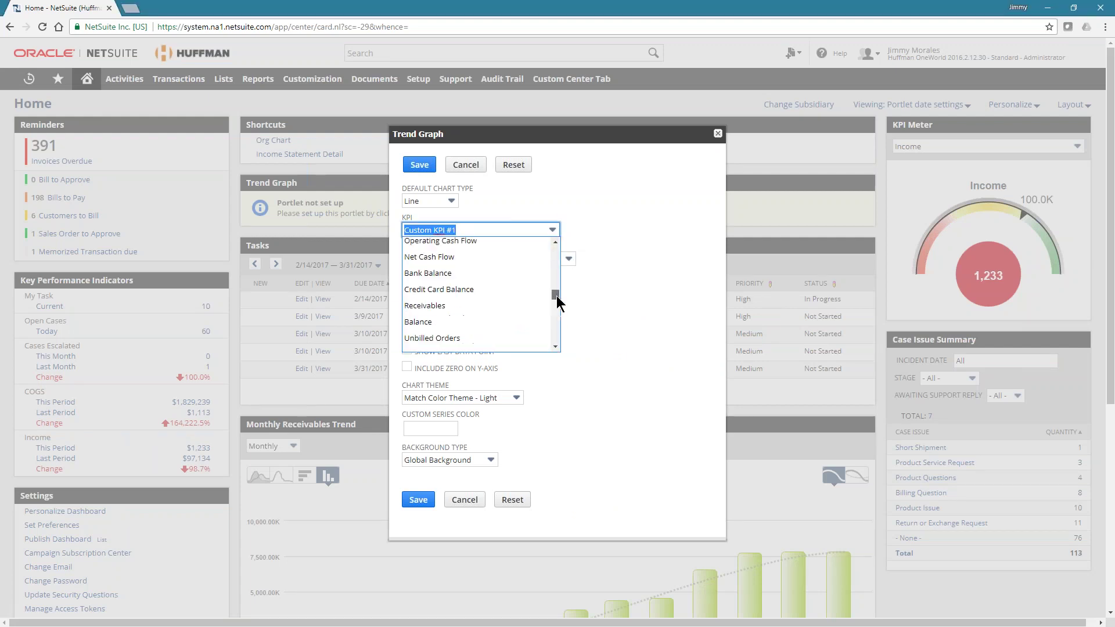
left_click_drag(555, 286, 602, 308)
left_click(606, 309)
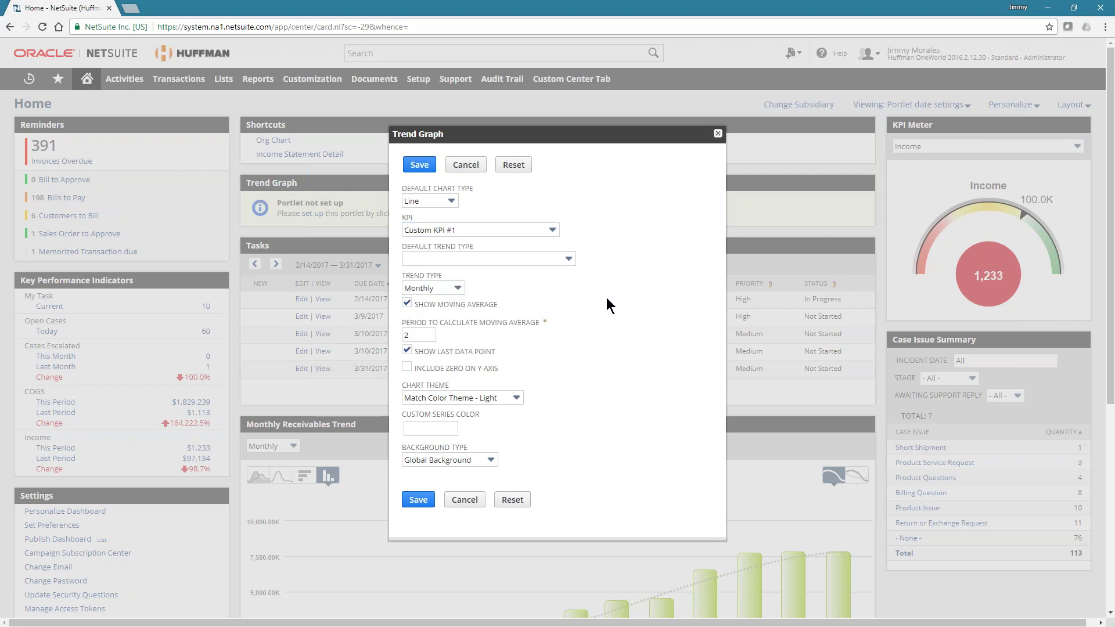
Choose Wine and Distilled Beverages Trend as the portlet's default trend type
left_click(559, 259)
left_click_drag(579, 284, 581, 369)
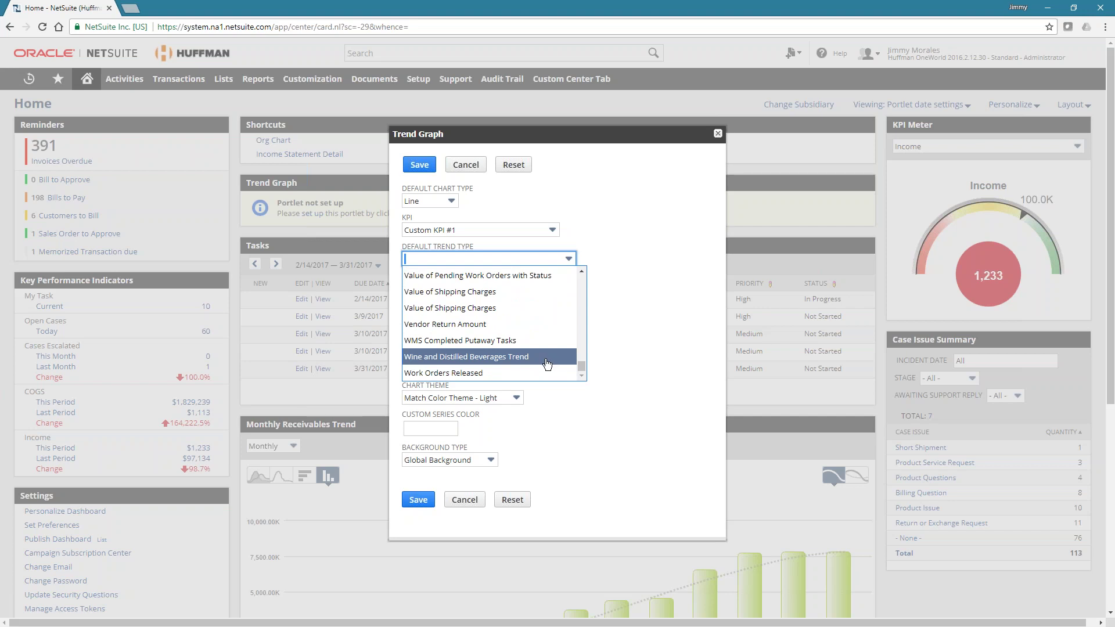
left_click(545, 357)
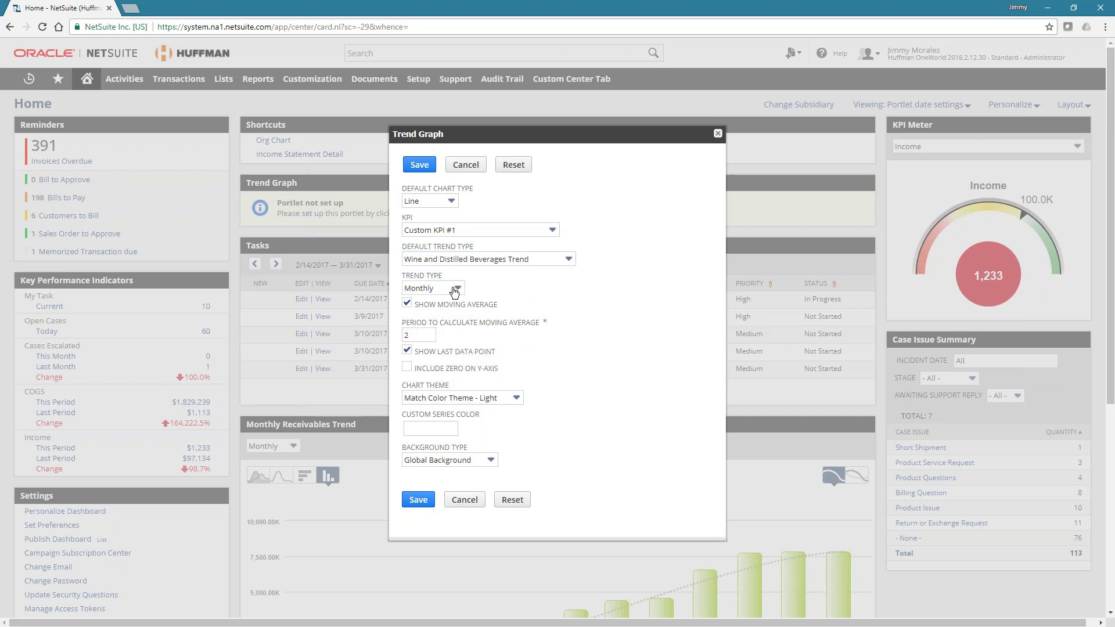
Set the trend type to Quarterly and save the Trend Graph portlet's settings
left_click(458, 289)
left_click(459, 290)
left_click(458, 290)
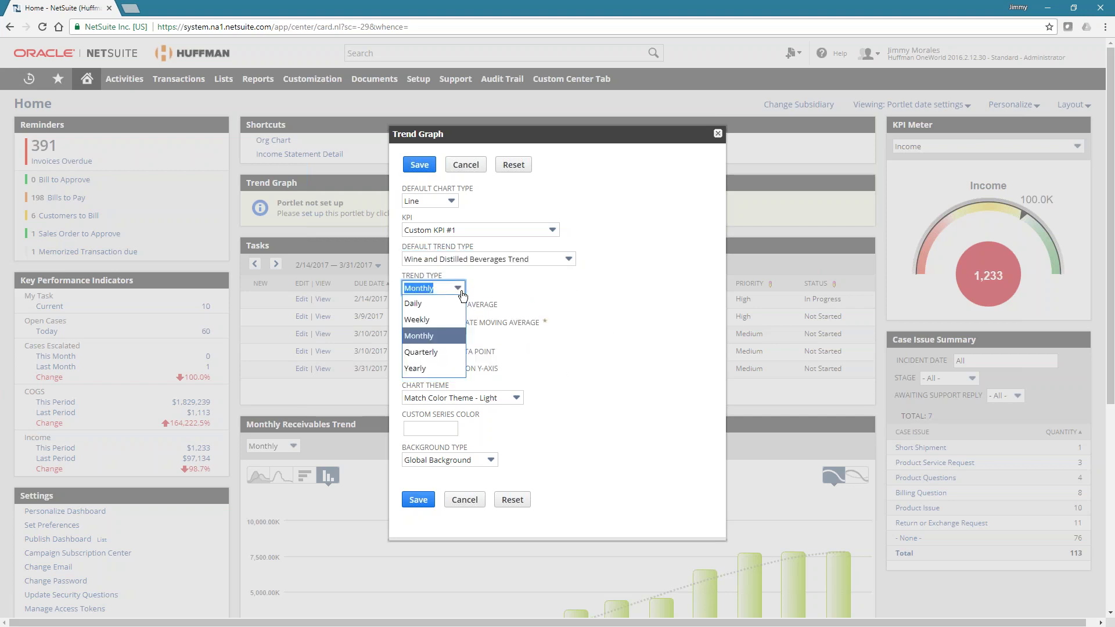
left_click(454, 352)
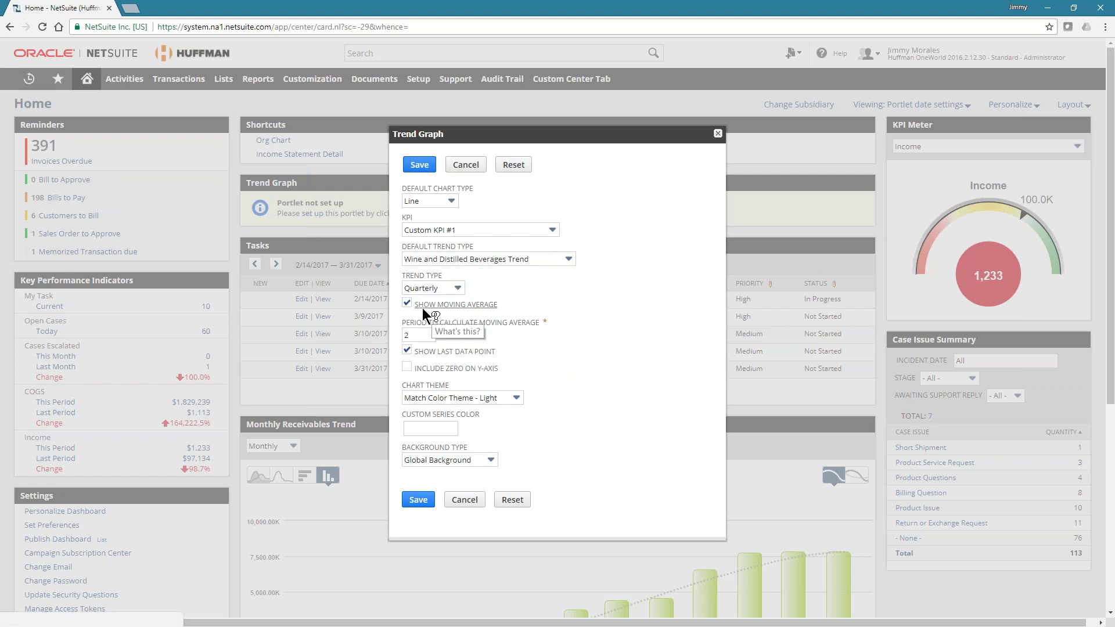
double_click(406, 335)
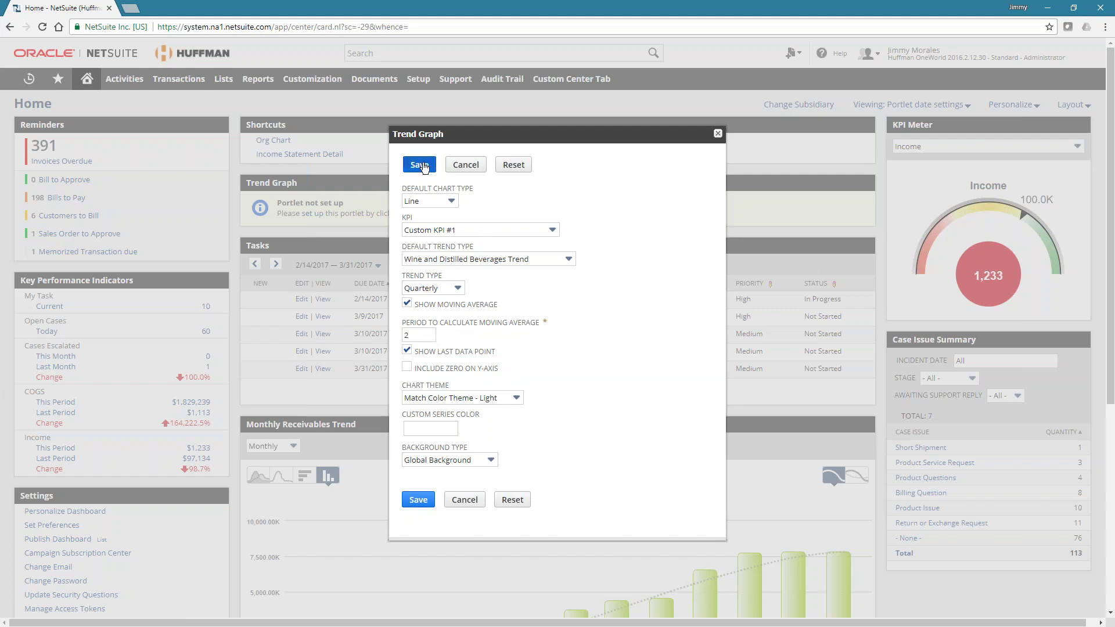
left_click(419, 165)
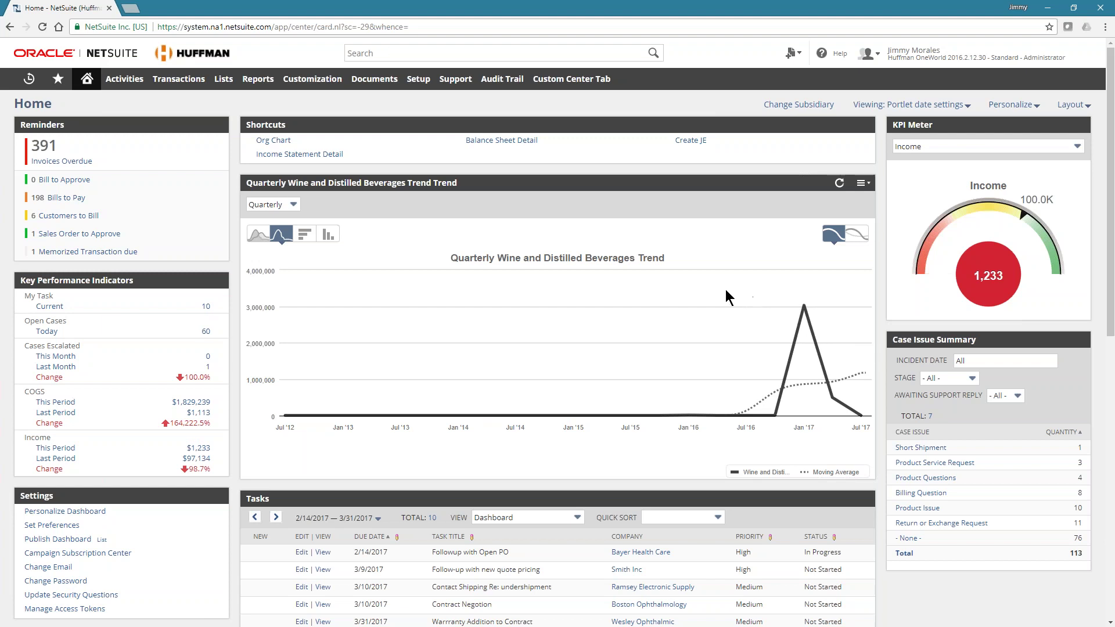
Zoom in on the trend graph around April 2017, inspect that data point, and refresh the portlet
left_click_drag(720, 283, 858, 435)
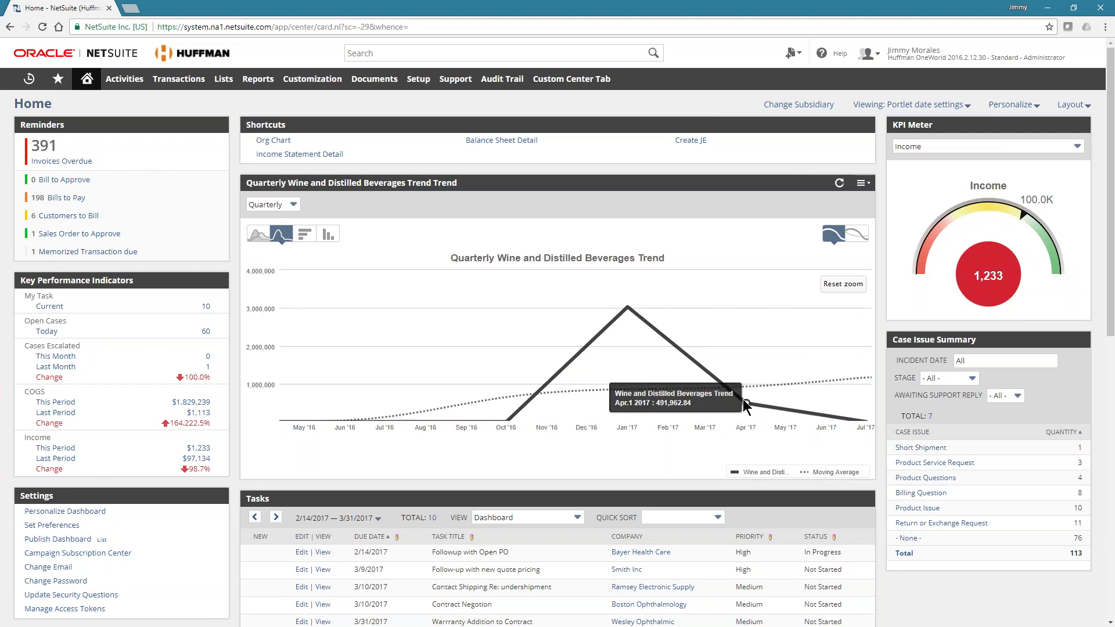
left_click_drag(806, 371, 695, 424)
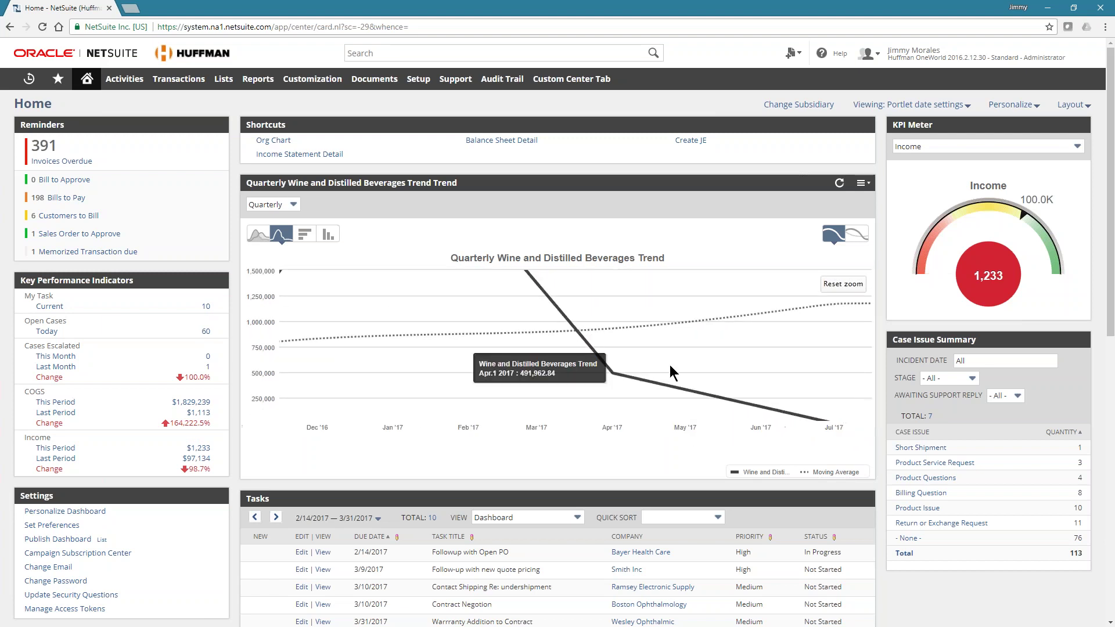
left_click_drag(667, 352, 548, 416)
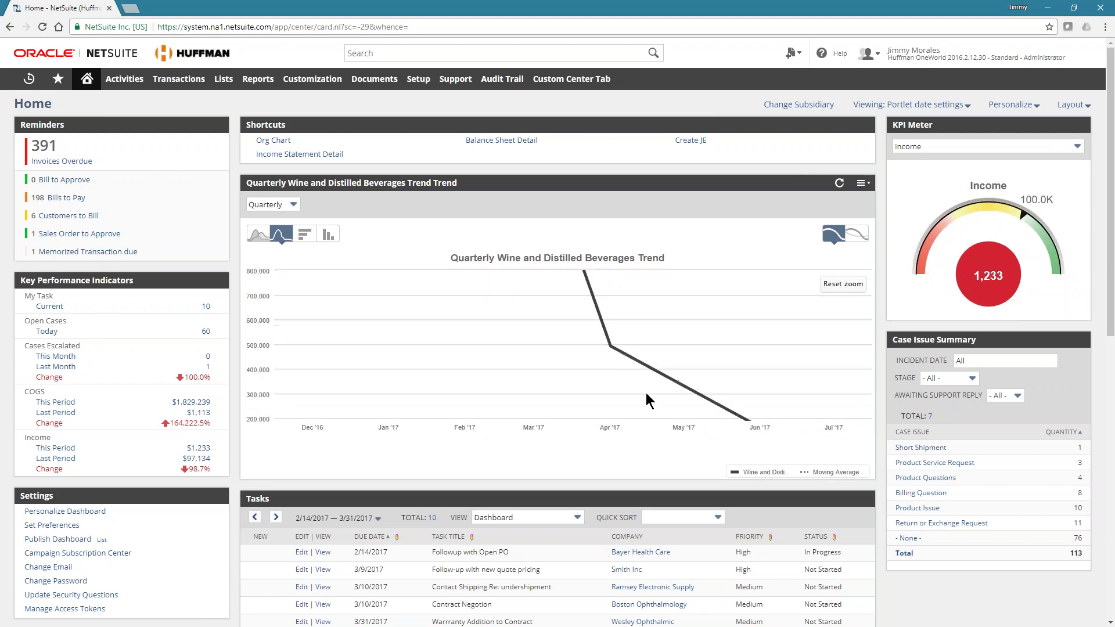
mouse_move(613, 348)
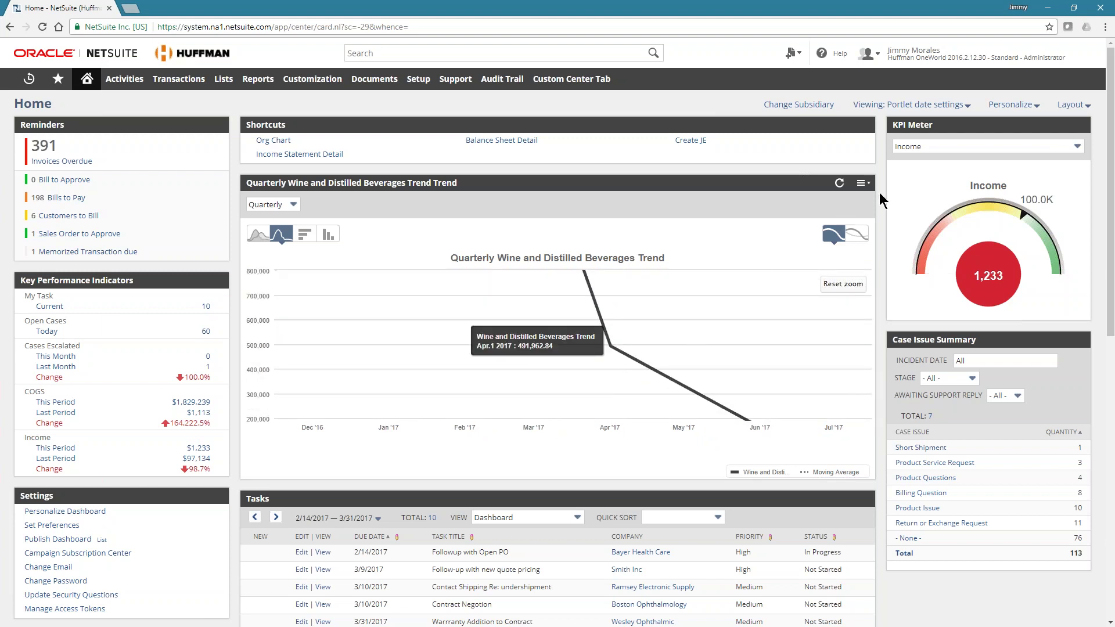
left_click(837, 184)
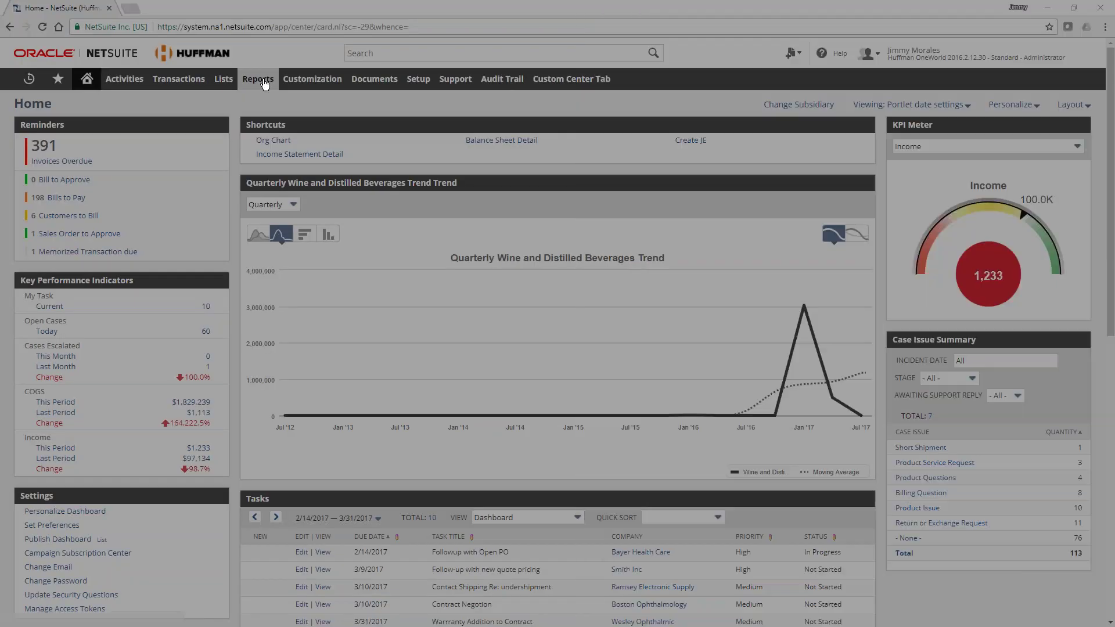
Start a new report based on the Sales metric
mouse_move(262, 80)
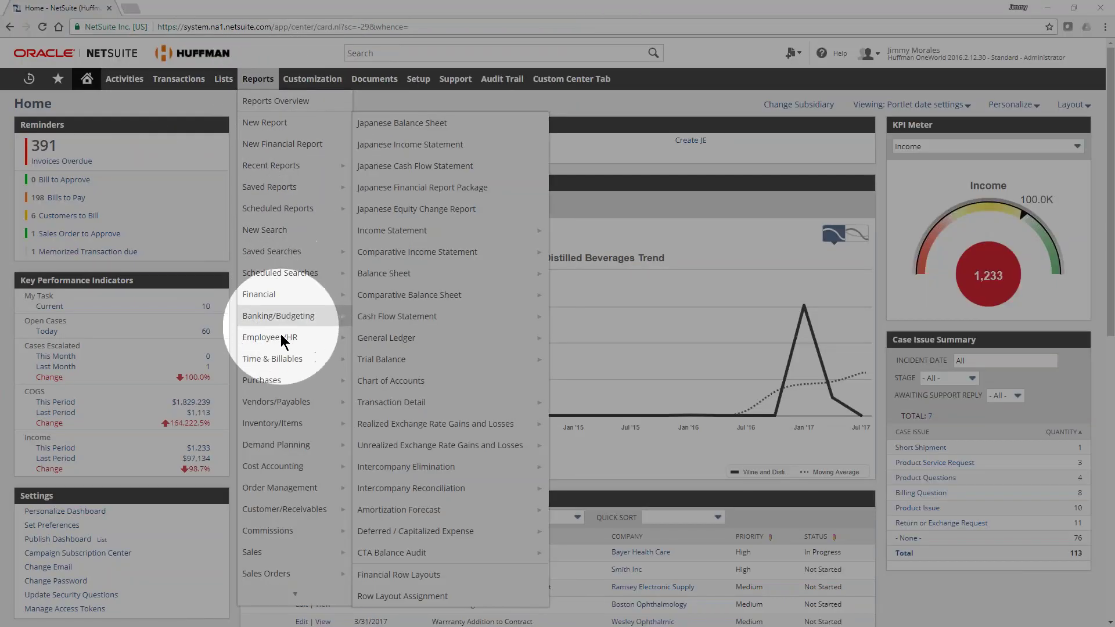
mouse_move(282, 359)
mouse_move(388, 360)
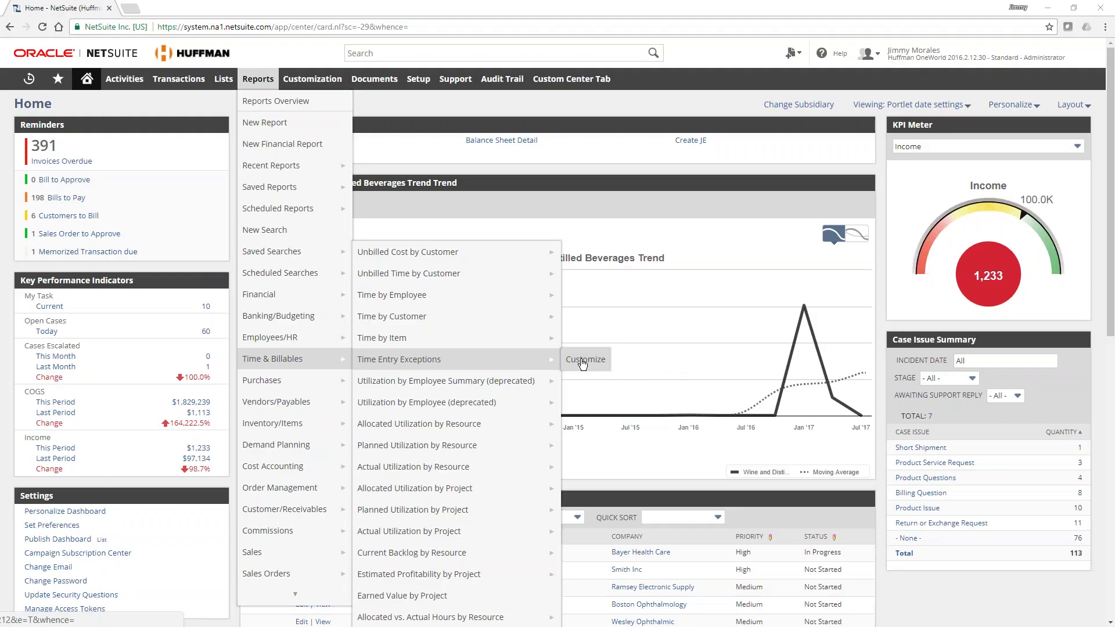
mouse_move(508, 347)
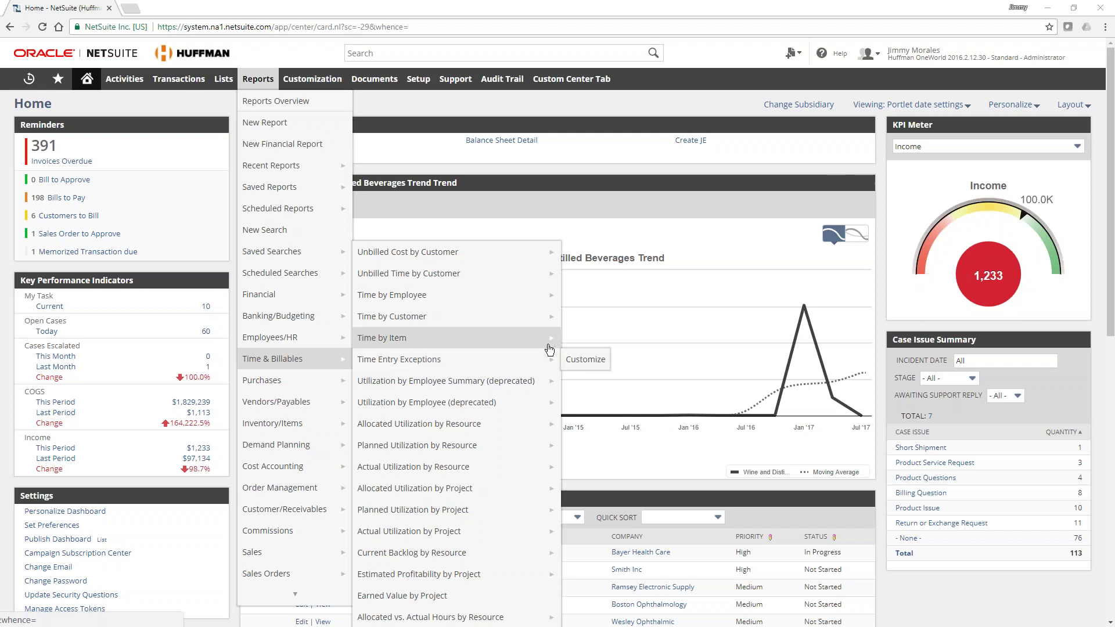
mouse_move(389, 289)
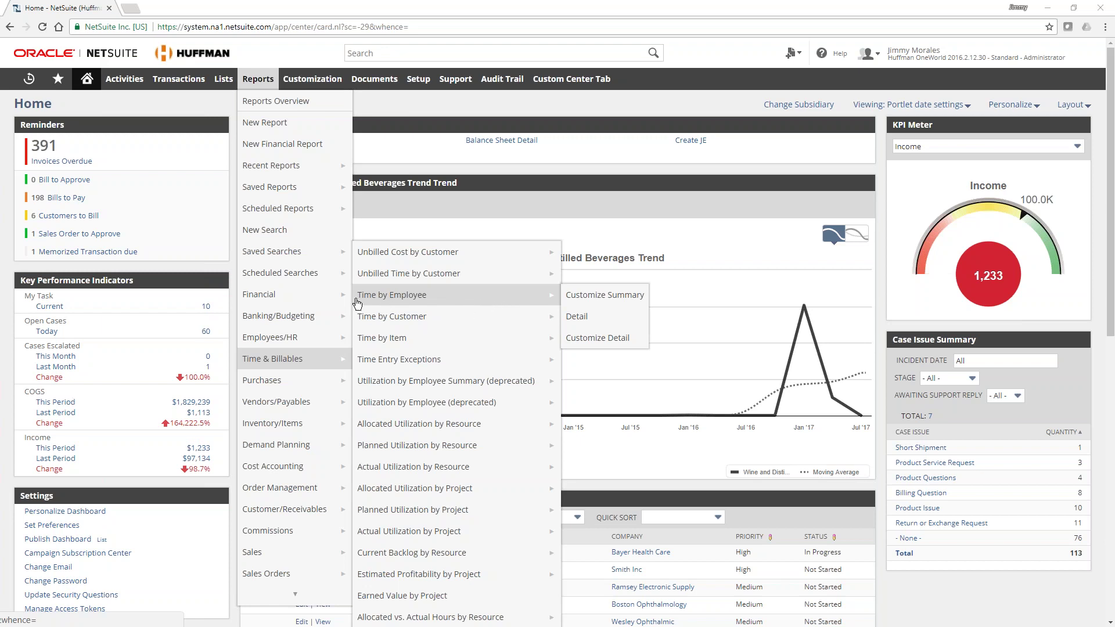
mouse_move(322, 302)
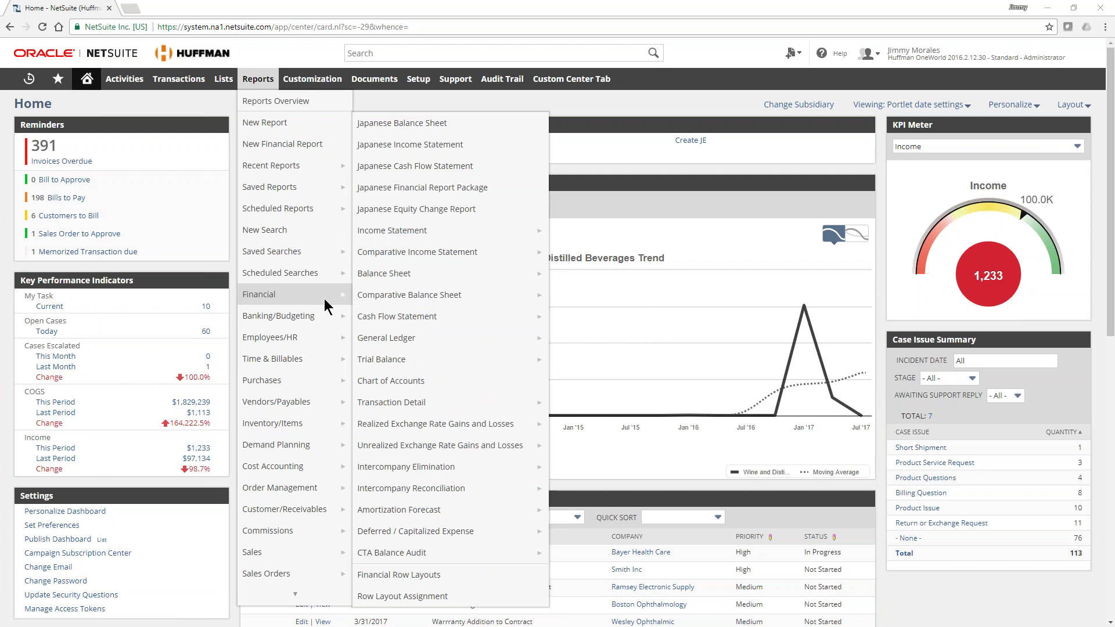
left_click(314, 129)
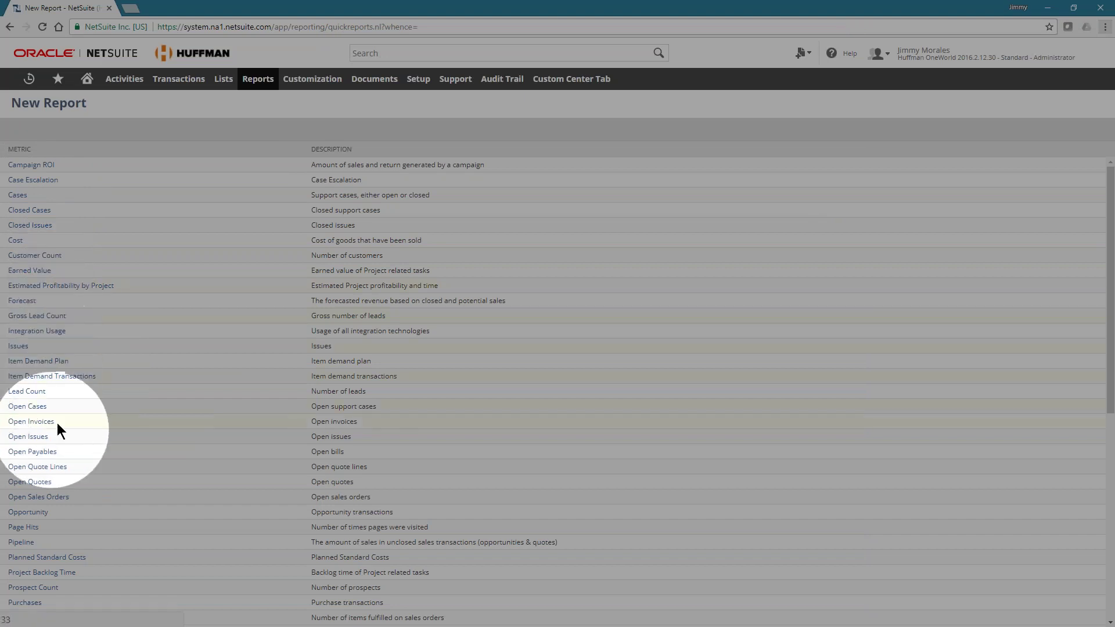
scroll(58, 395, "down", 3)
scroll(34, 348, "down", 3)
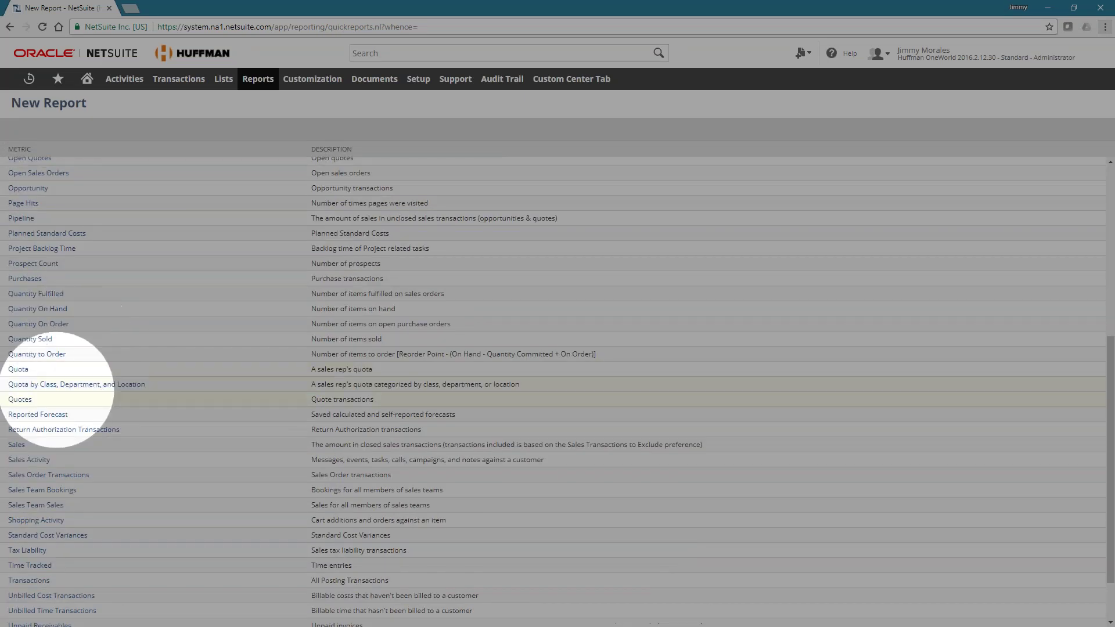
left_click(19, 447)
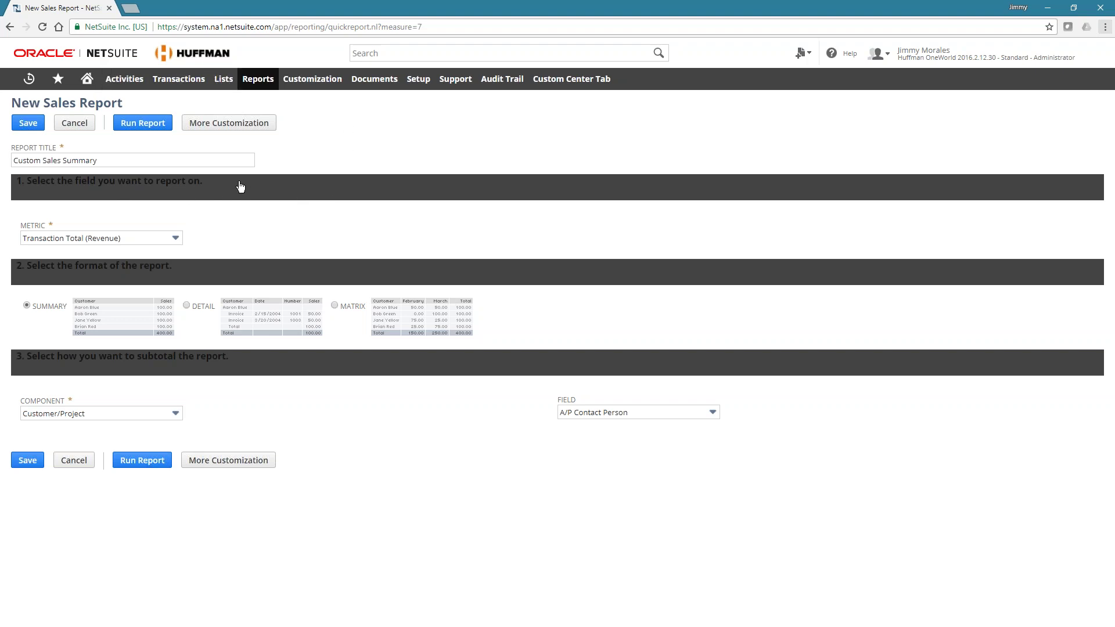
Set the title of the new sales report to "Top Sales by Industry"
left_click_drag(215, 187, 25, 206)
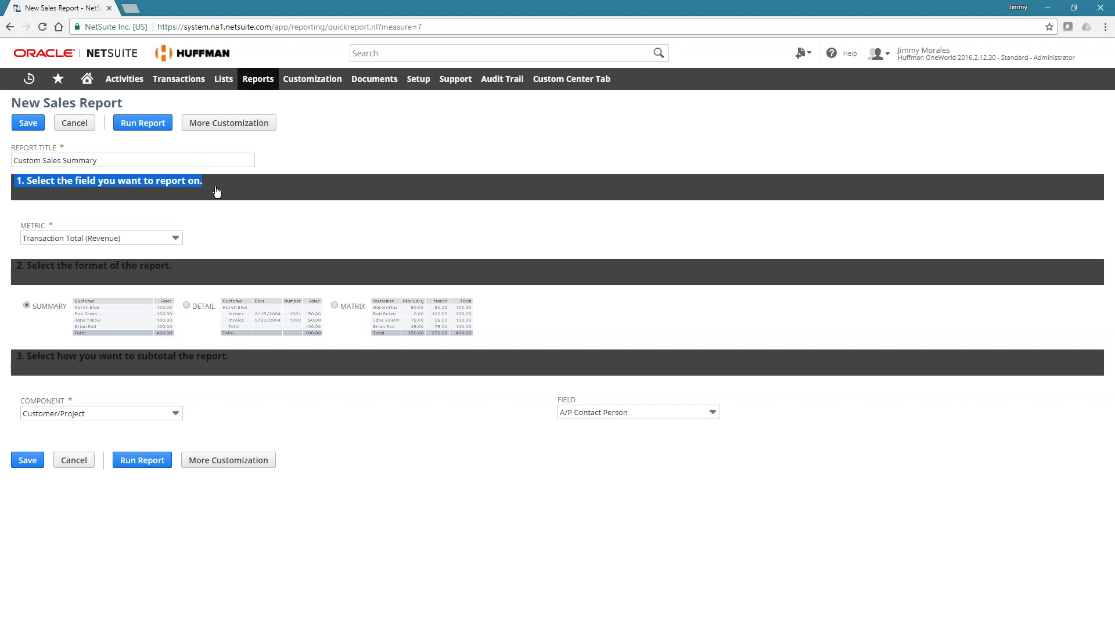
left_click(211, 213)
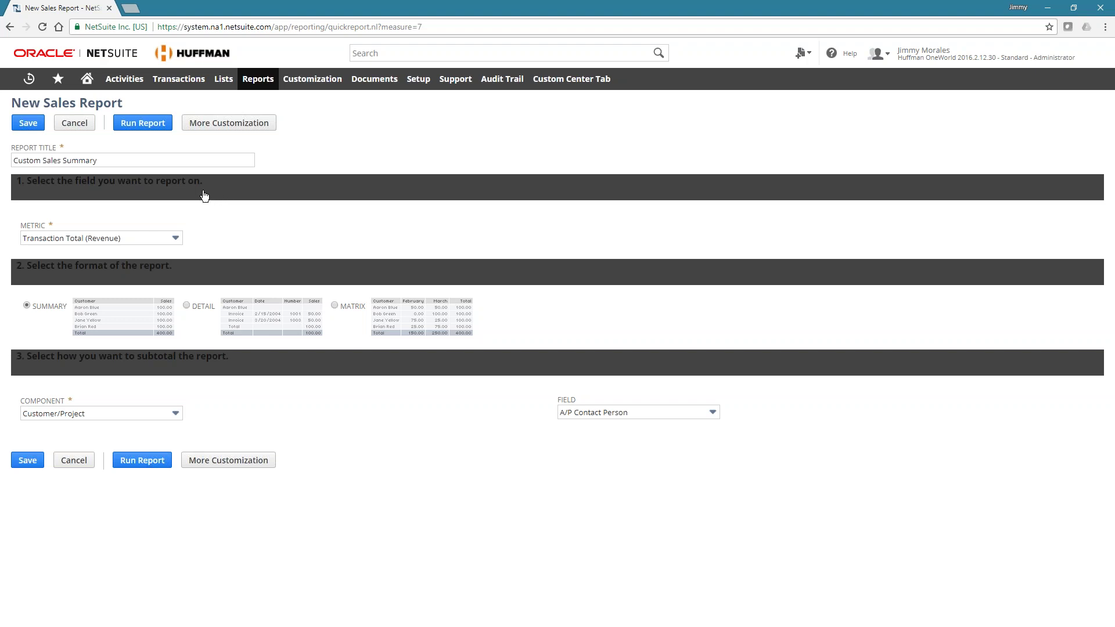
left_click_drag(131, 160, 1, 163)
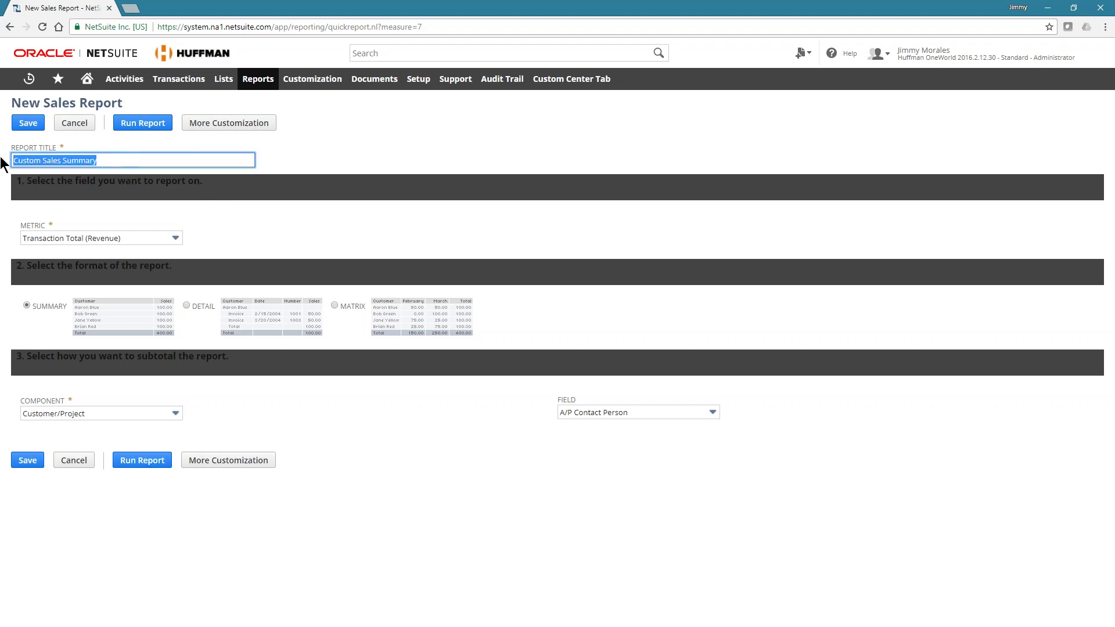
type("Top")
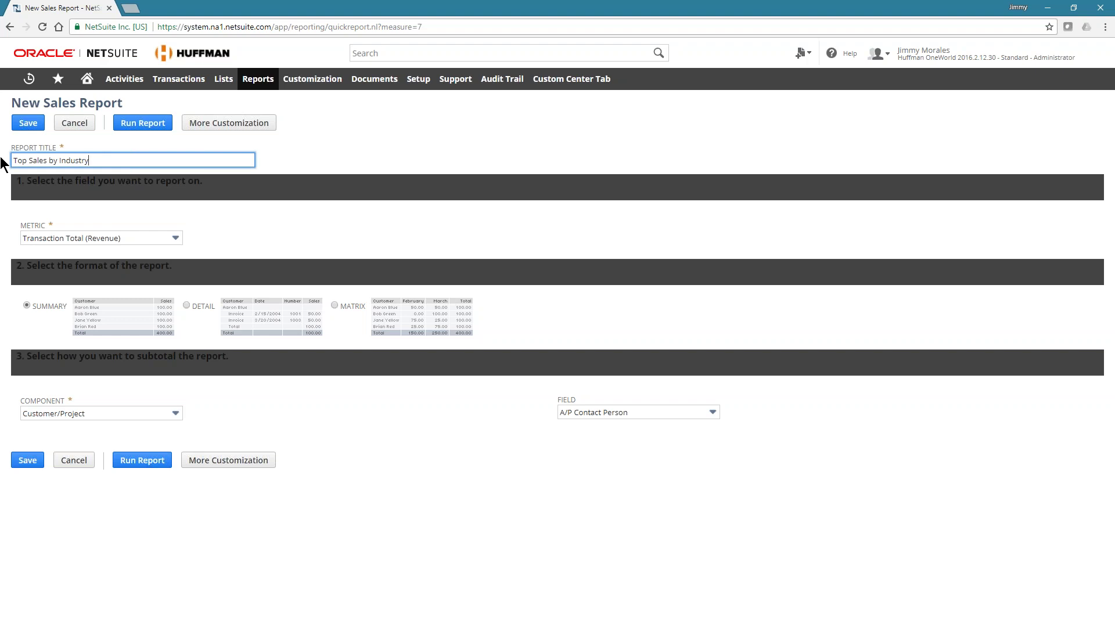
Keep Transaction Total (Revenue) as the metric and choose the Detail report format
left_click(176, 243)
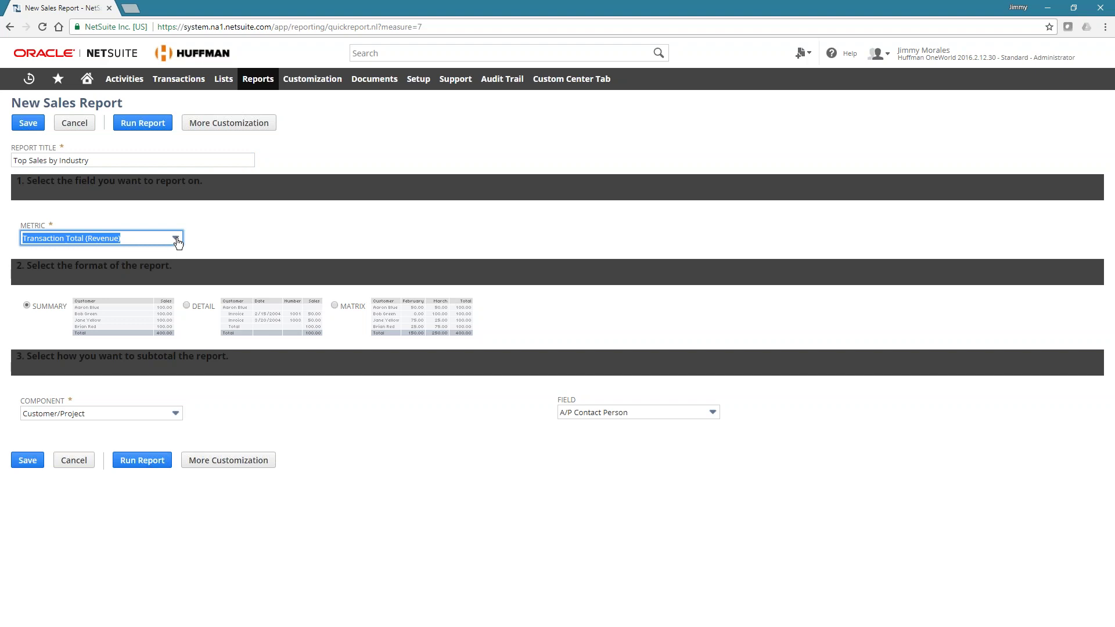
left_click(156, 242)
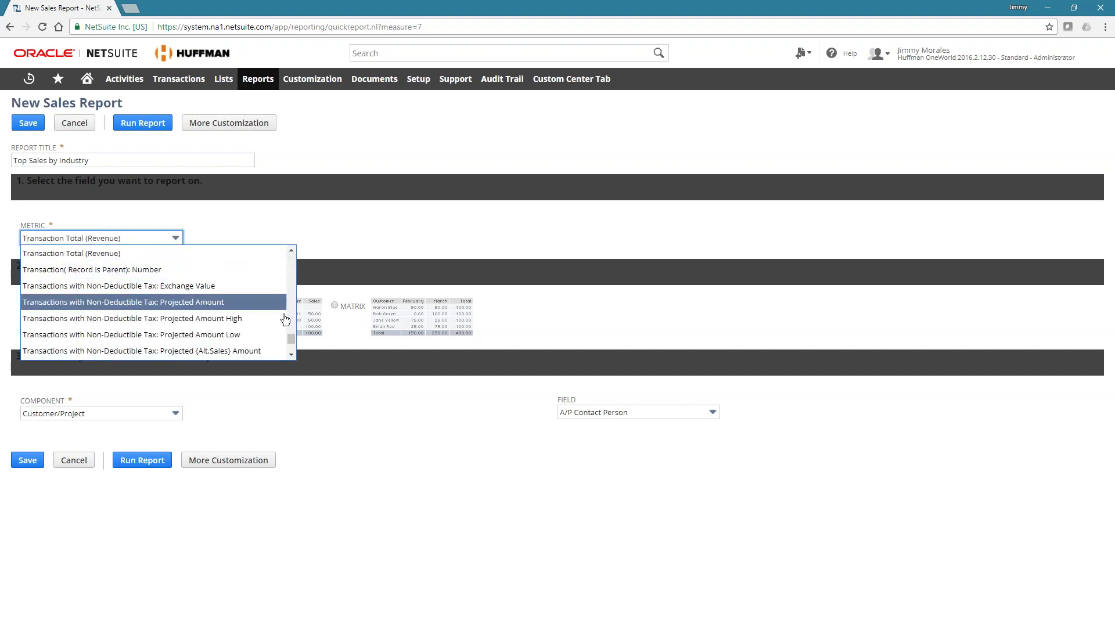
left_click_drag(292, 342, 319, 278)
left_click(319, 278)
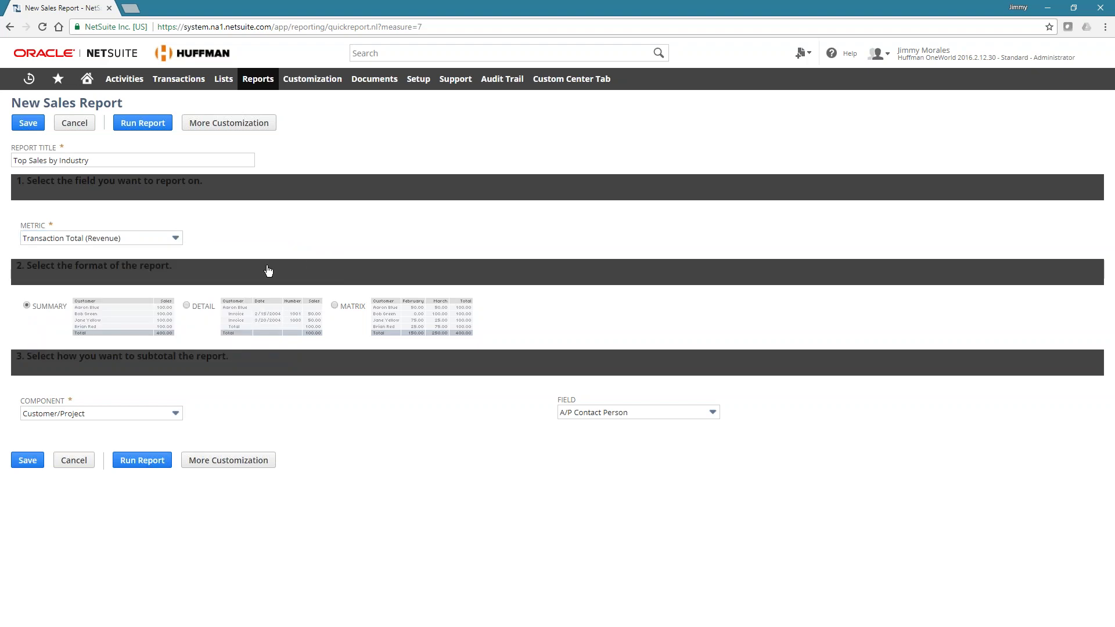
left_click_drag(192, 271, 18, 277)
Keep Customer/Project as the component used to subtotal the report
left_click_drag(241, 364, 12, 368)
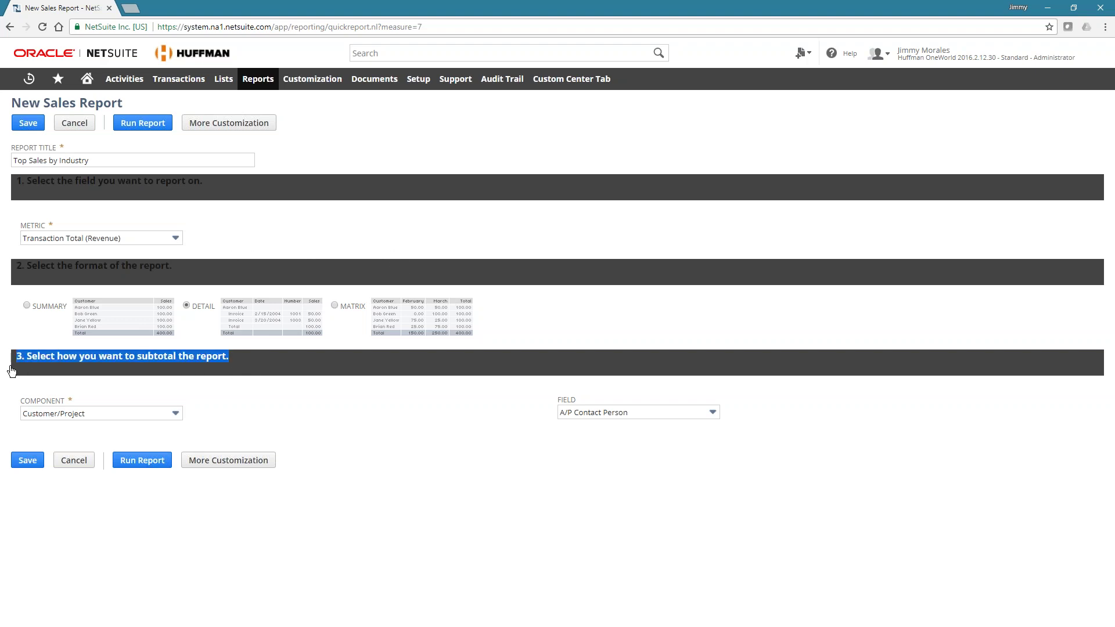
left_click(171, 418)
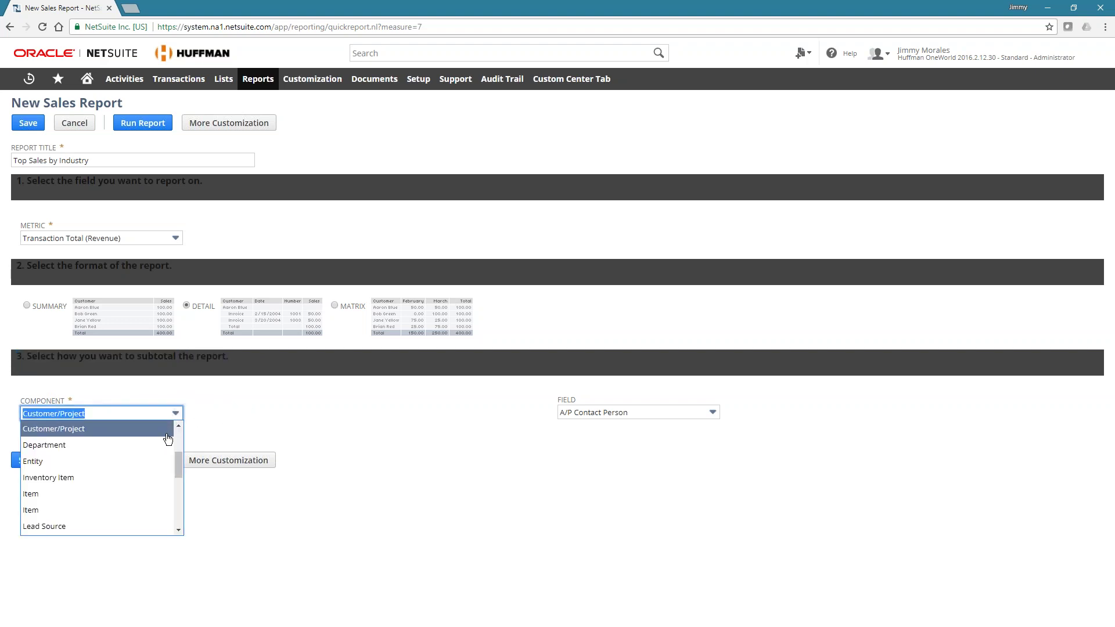
left_click(445, 424)
left_click(636, 413)
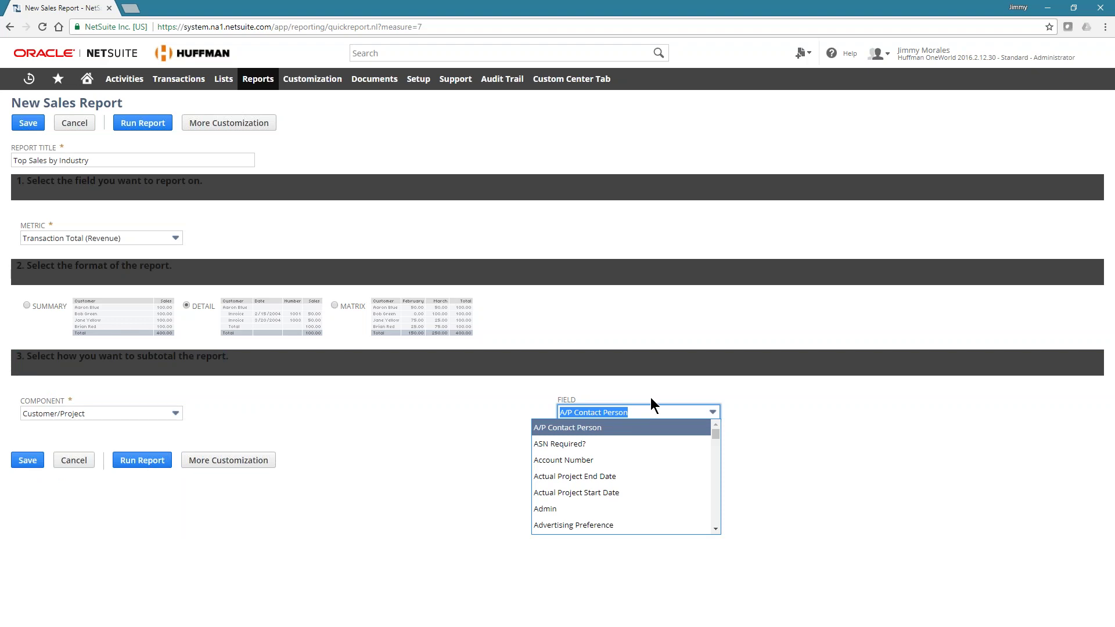
key("Down")
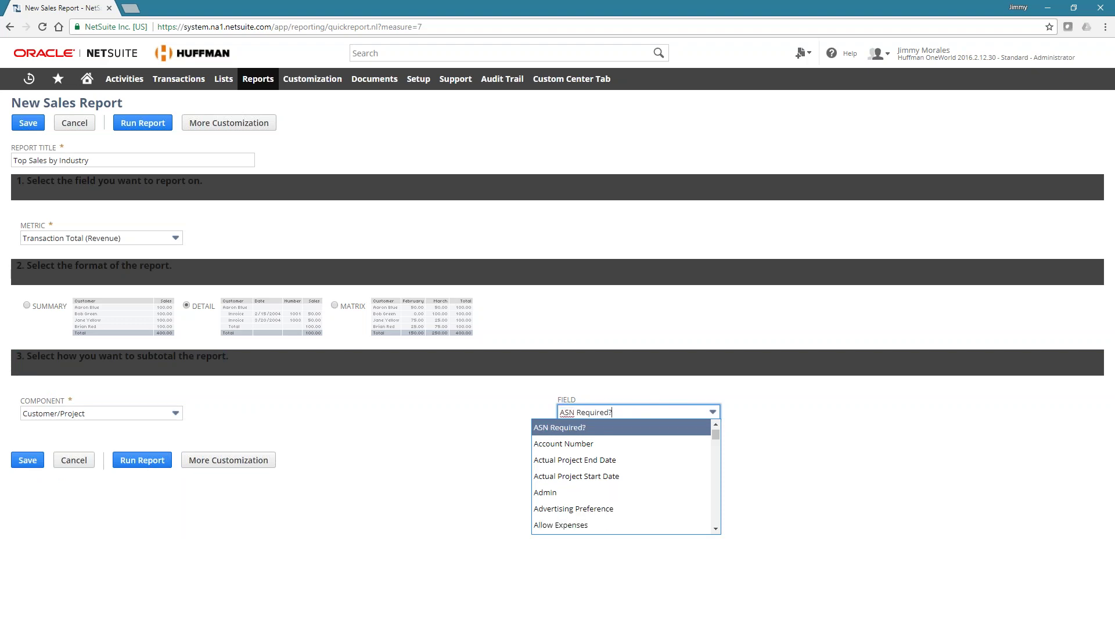
left_click(626, 411)
type("tact")
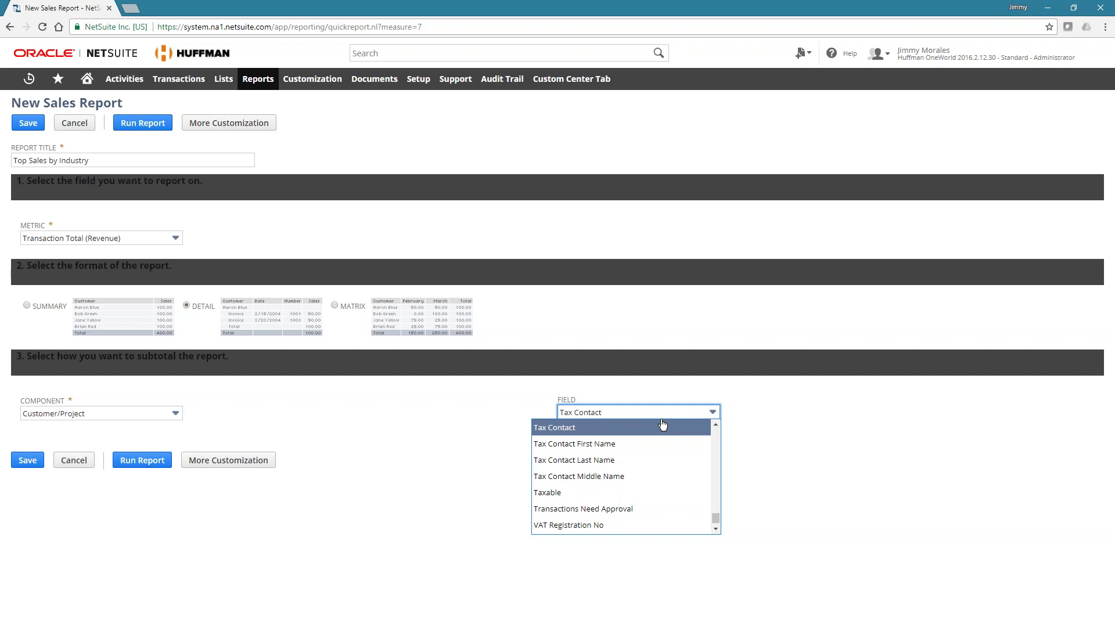
left_click(690, 414)
left_click(713, 411)
key("Down")
key("Down")
key("Down")
key("Down")
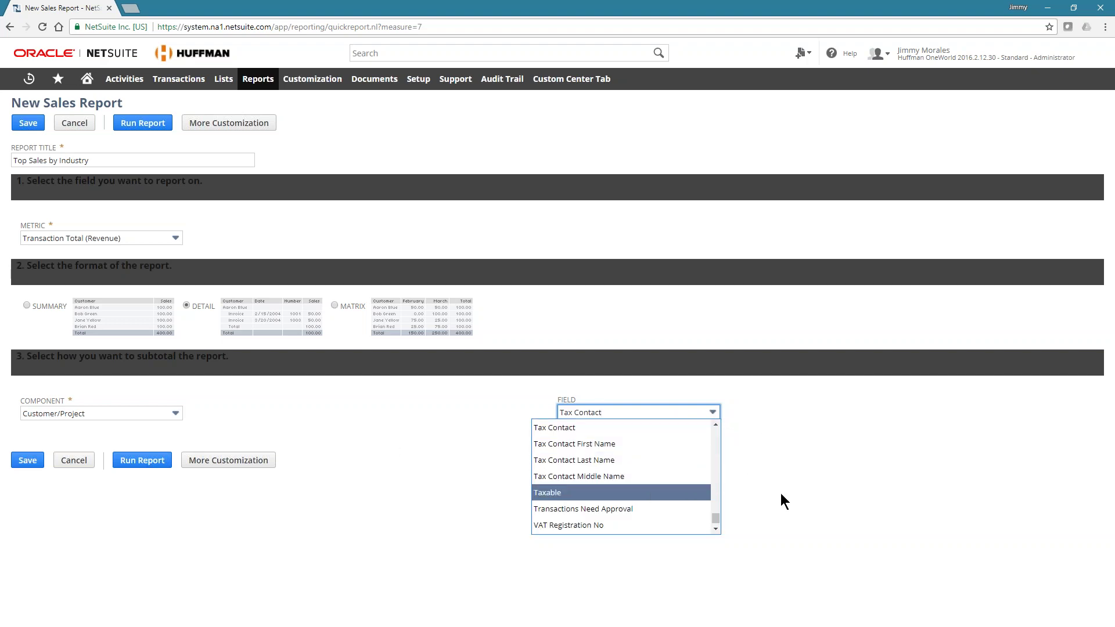
left_click(748, 480)
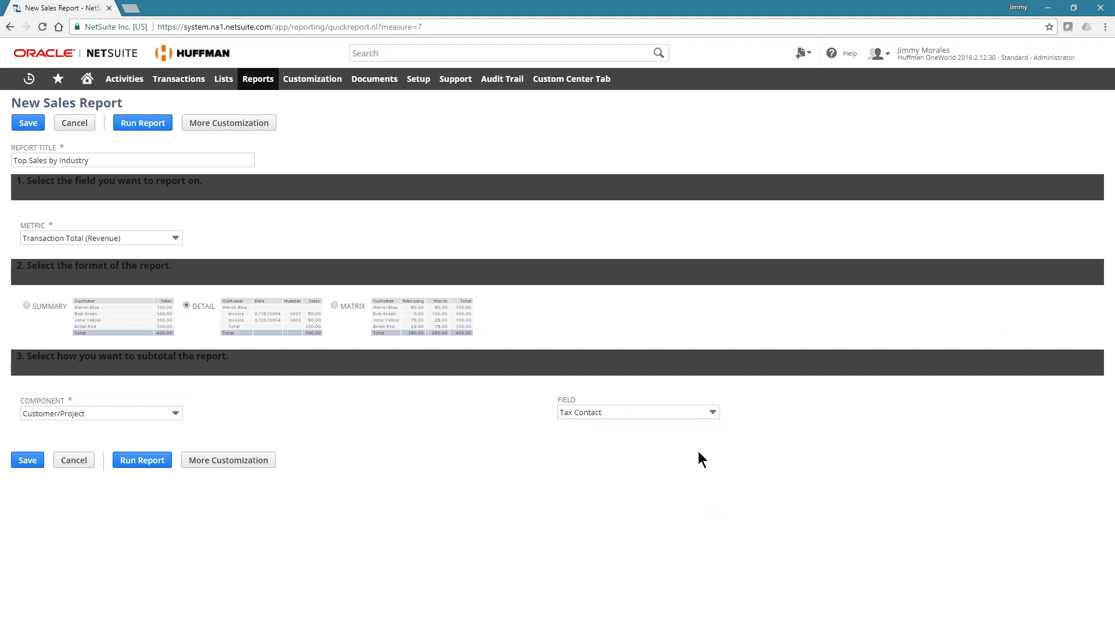
left_click(700, 414)
key("Down")
key("Down")
key("Down")
key("Down")
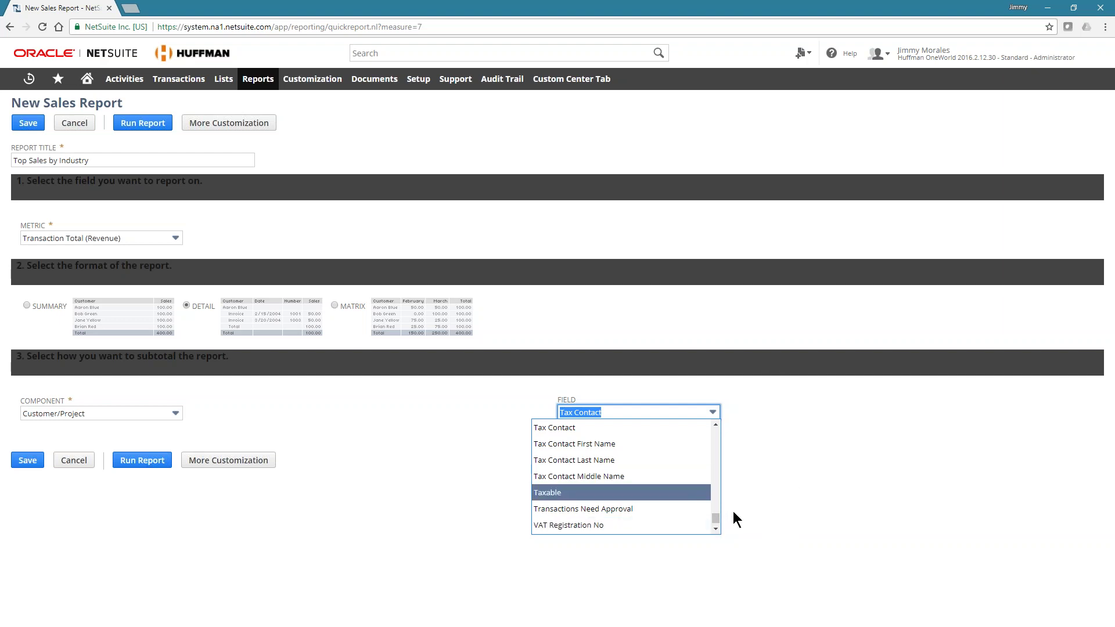
Set the subtotal field to Industry Type and run the report
left_click(674, 415)
left_click(679, 415)
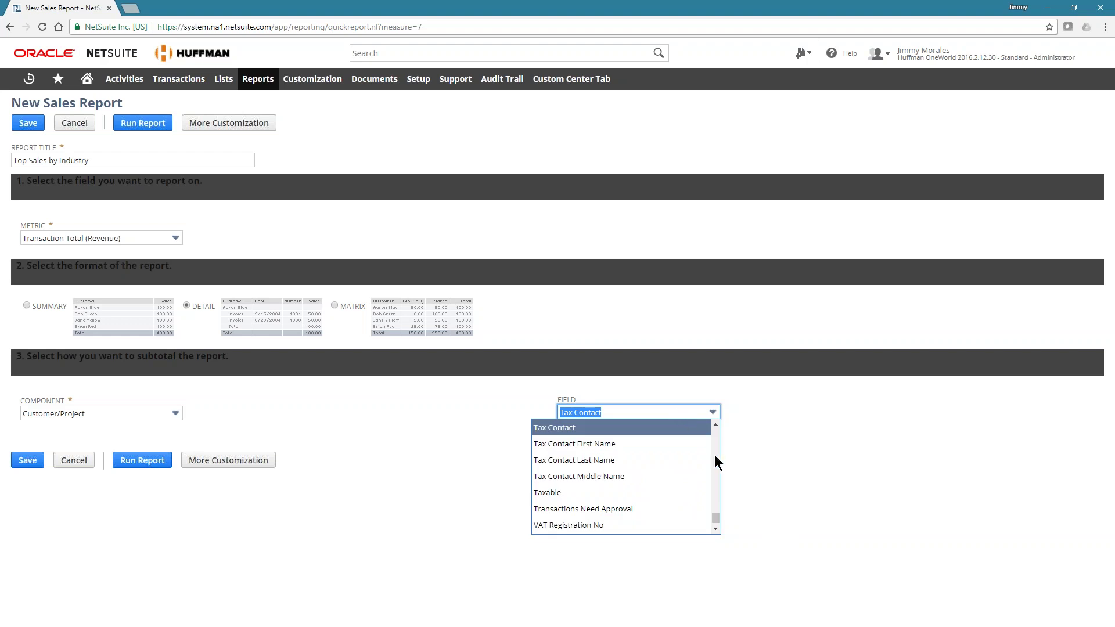
scroll(714, 454, "up", 8)
scroll(715, 450, "up", 10)
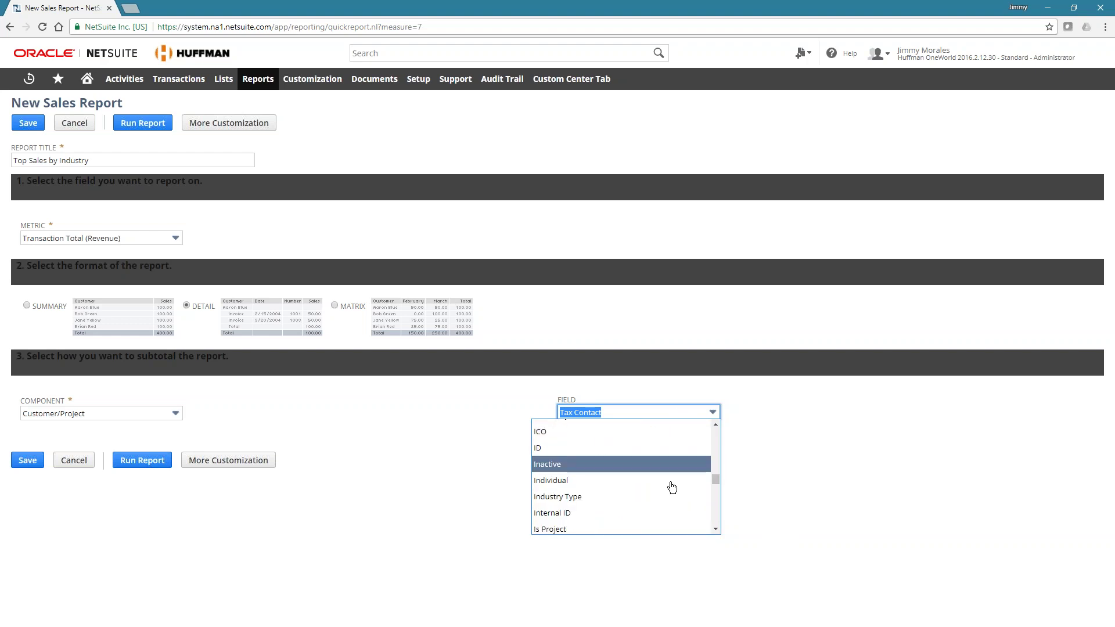
left_click(646, 496)
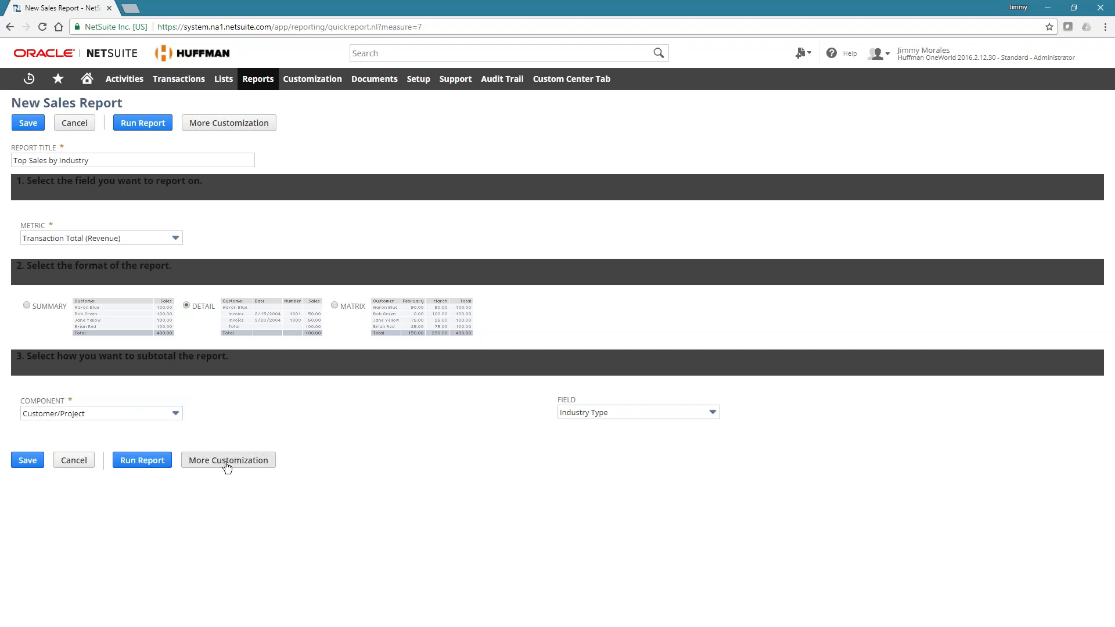
left_click(145, 467)
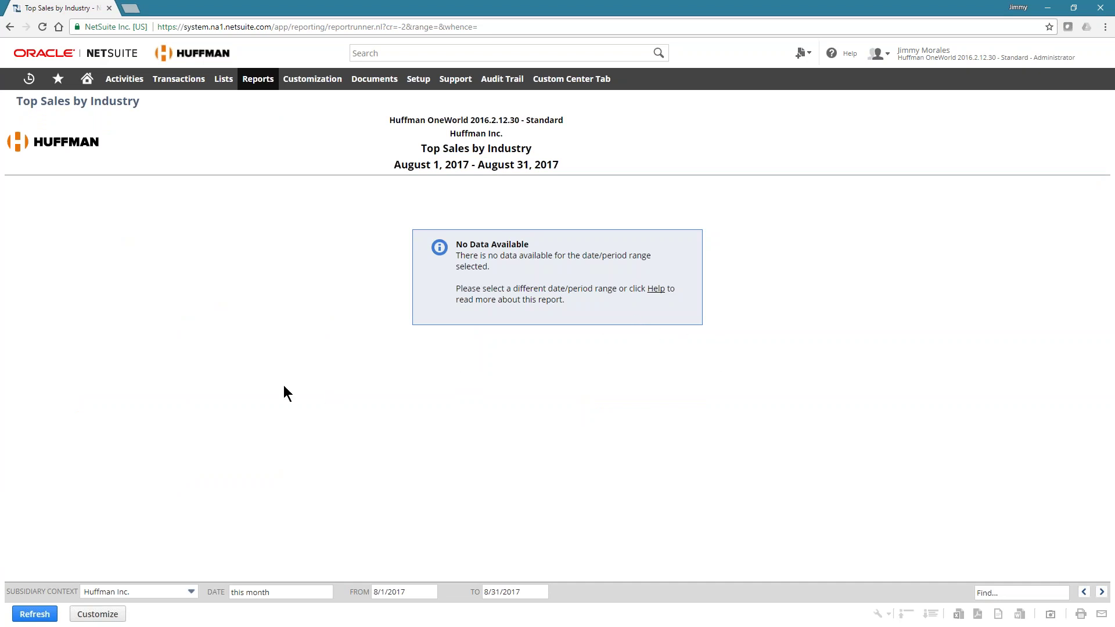
Set the report's subsidiary context to Huffman Inc. (Consolidated)
left_click(148, 591)
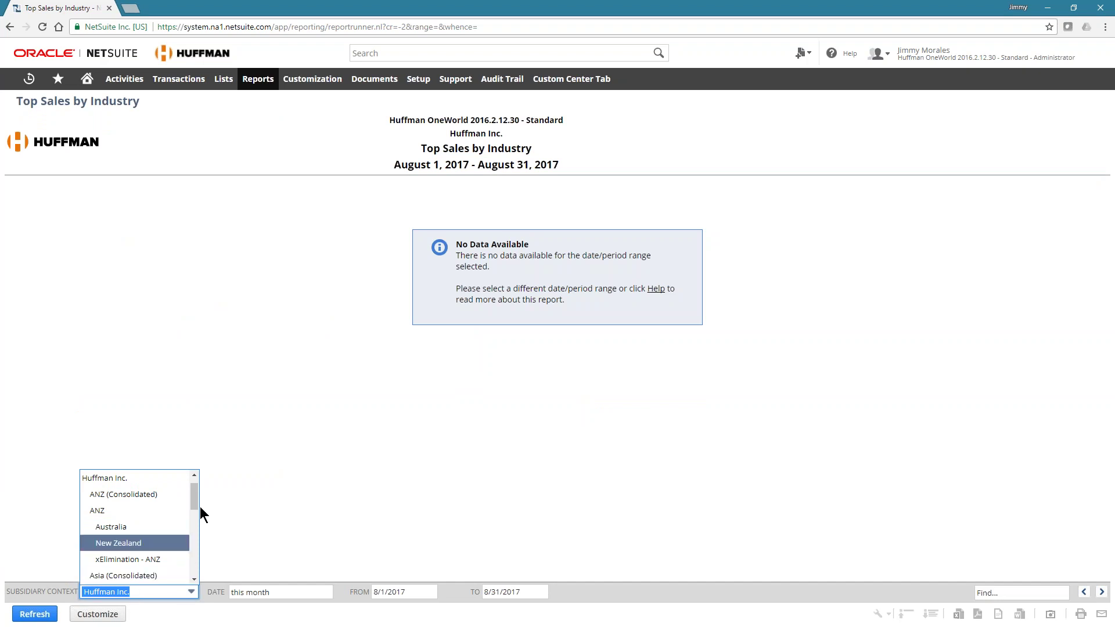
left_click_drag(196, 501, 195, 490)
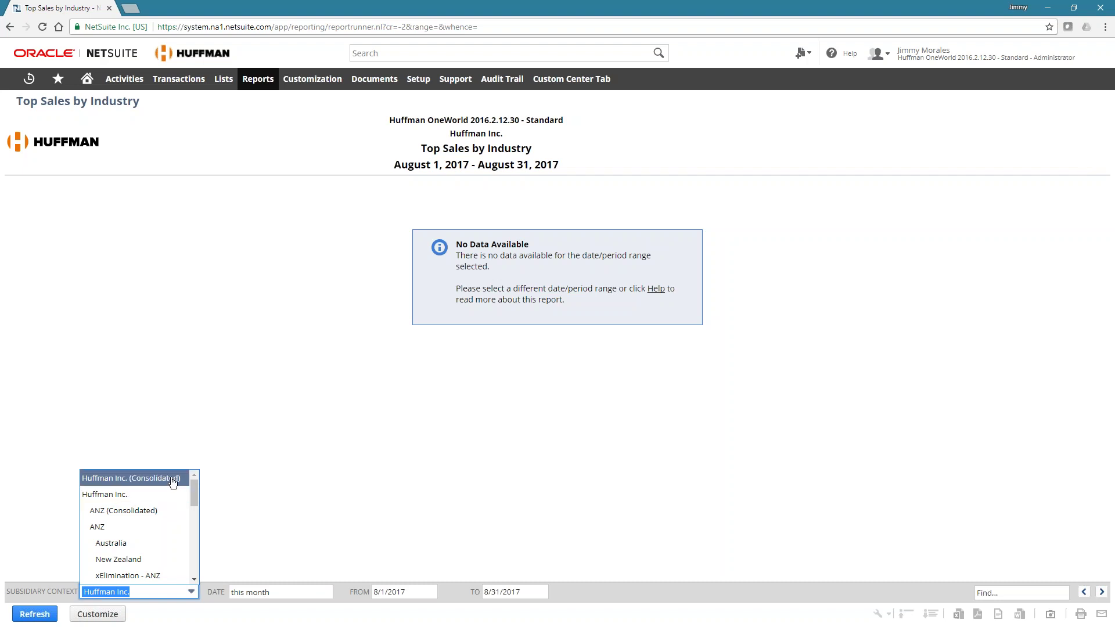
left_click(169, 480)
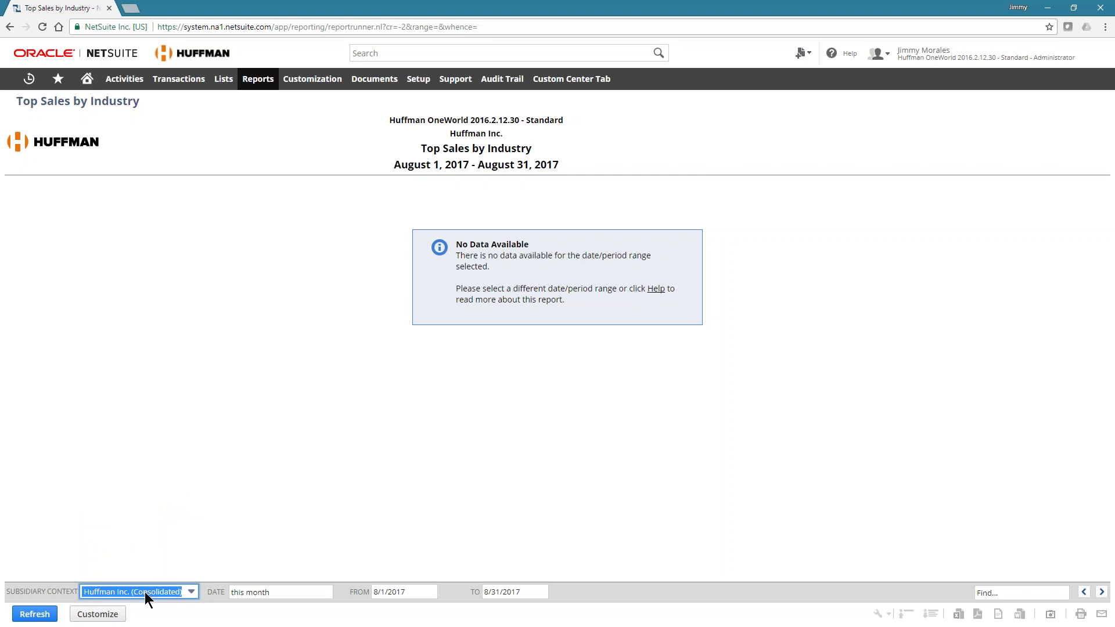
Set the report's date range to "this year to date" and refresh the results
left_click(293, 593)
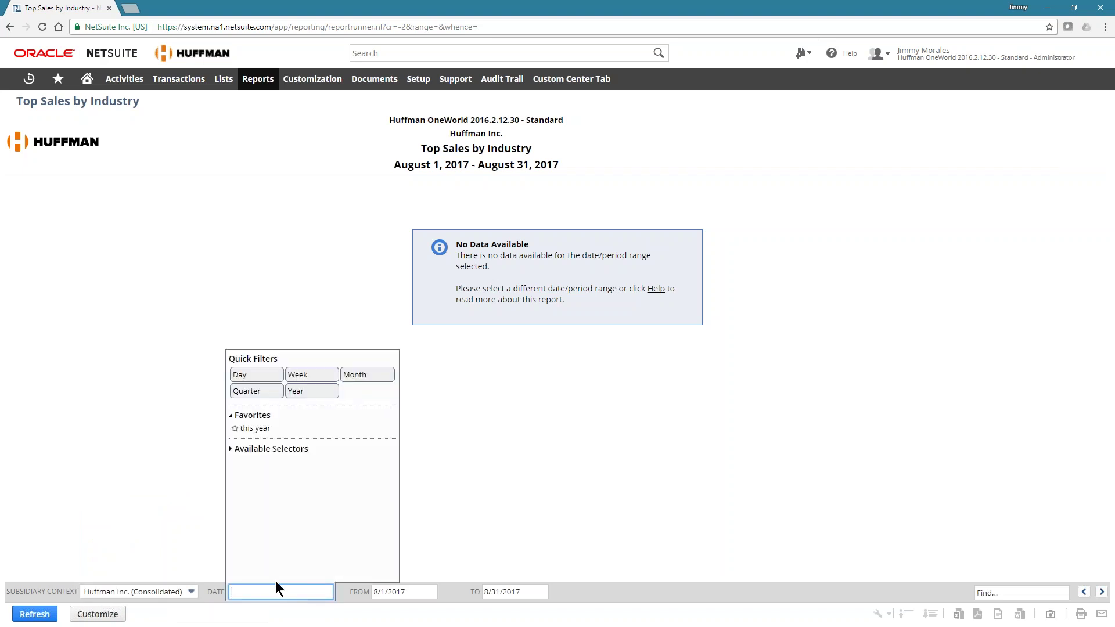
type("year")
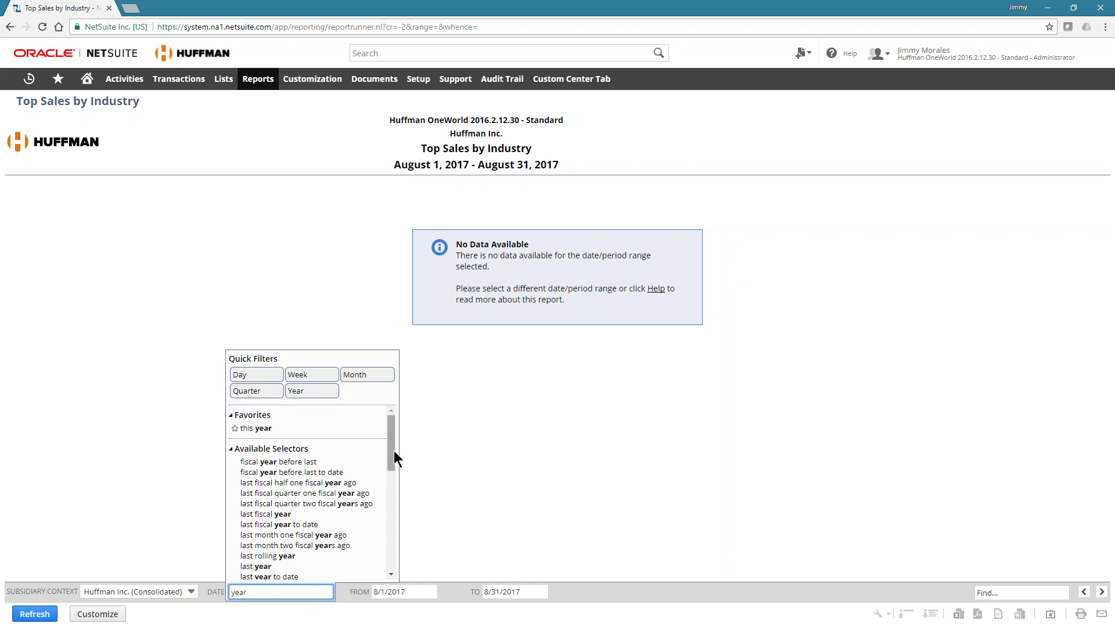
left_click_drag(389, 451, 396, 552)
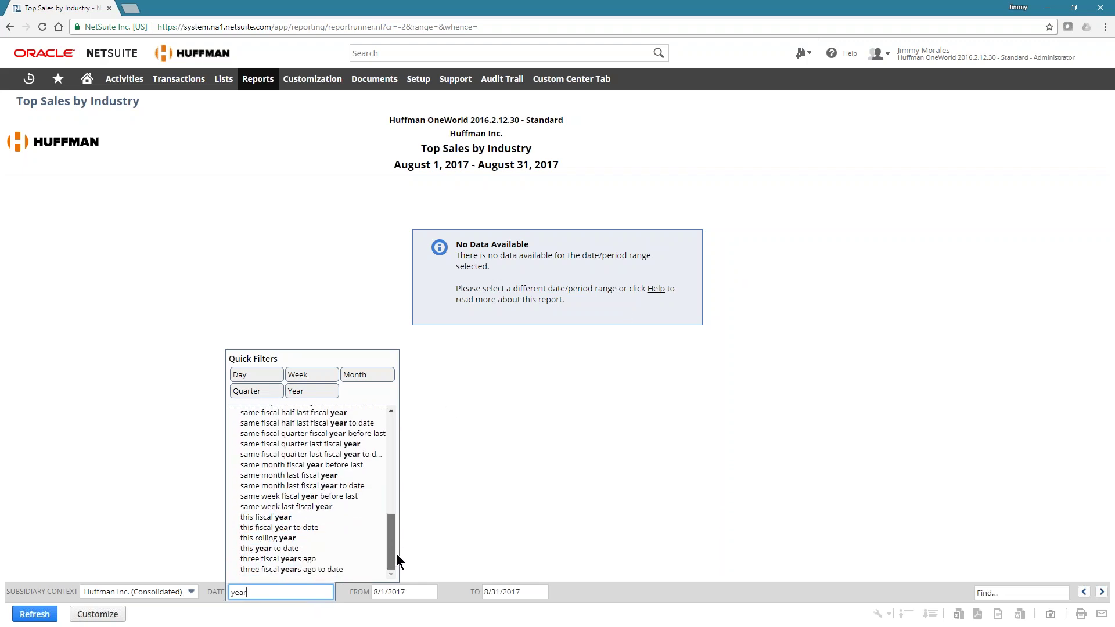
left_click(307, 549)
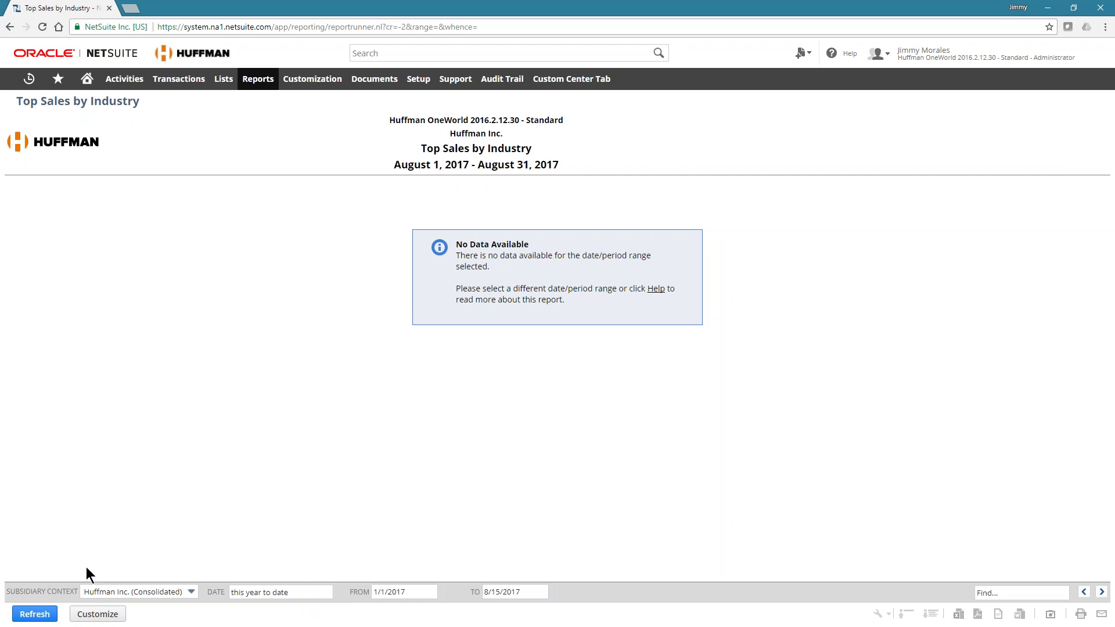
left_click(29, 614)
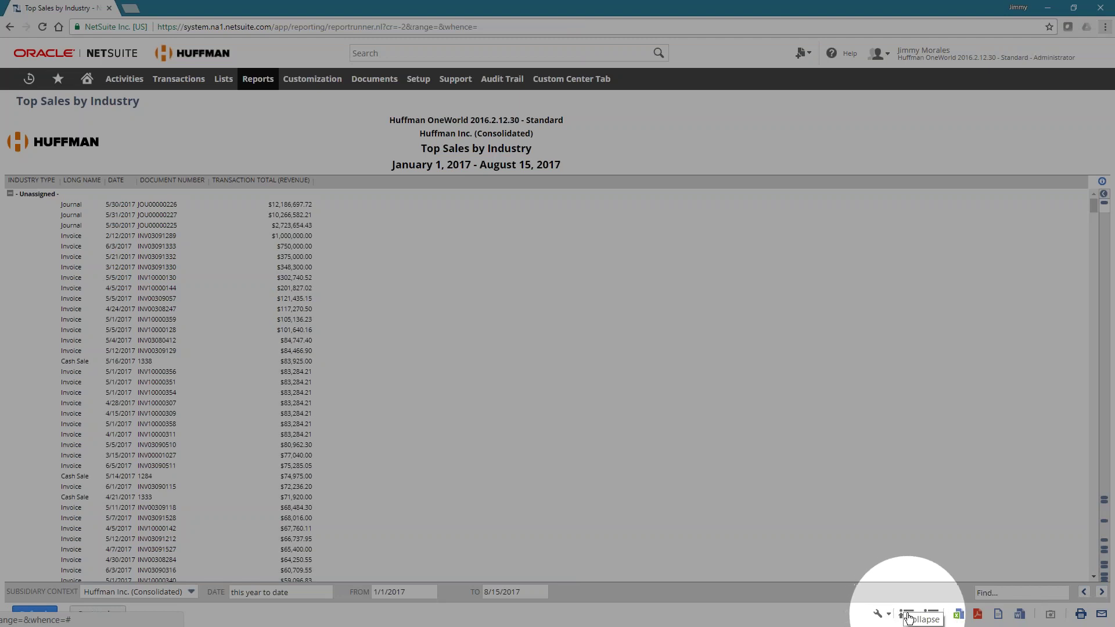
Collapse the report to its industry totals and widen the Industry Type column so the names fit on one line
left_click(904, 614)
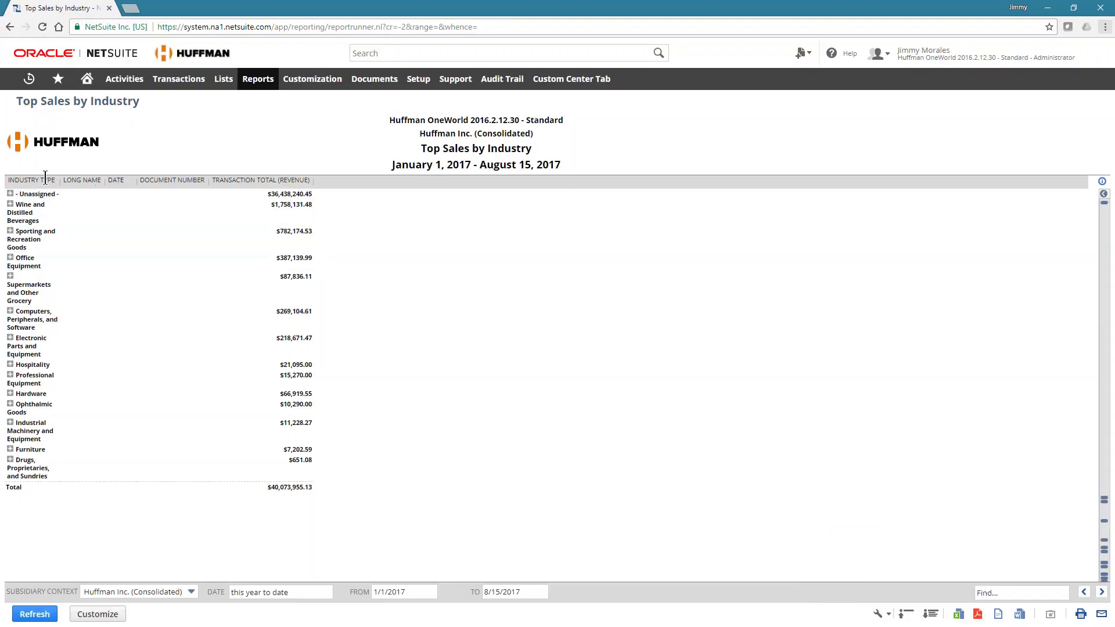
left_click_drag(9, 185, 180, 189)
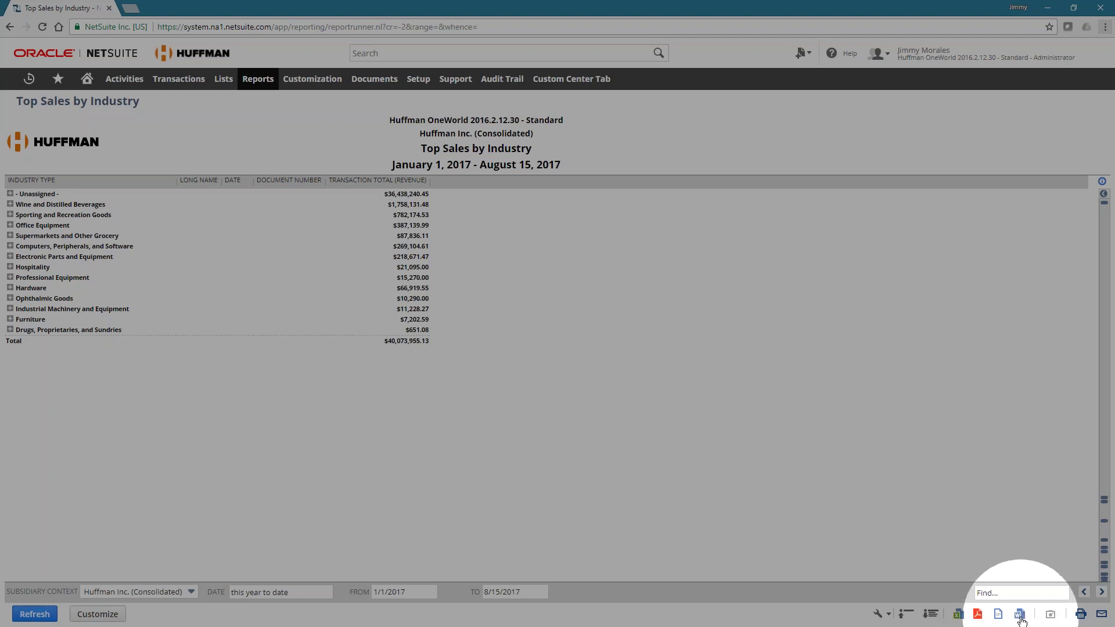
Open the form for emailing the report and examine its recipient, copy-others, email, CC and BCC fields
left_click(1101, 615)
left_click_drag(238, 273, 388, 213)
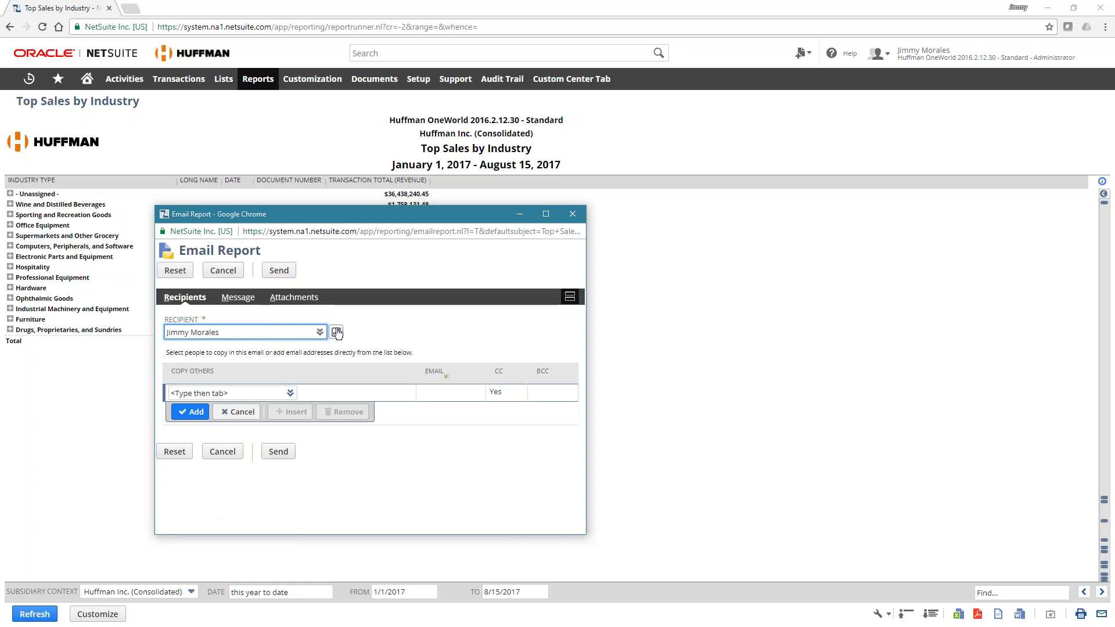
left_click(245, 393)
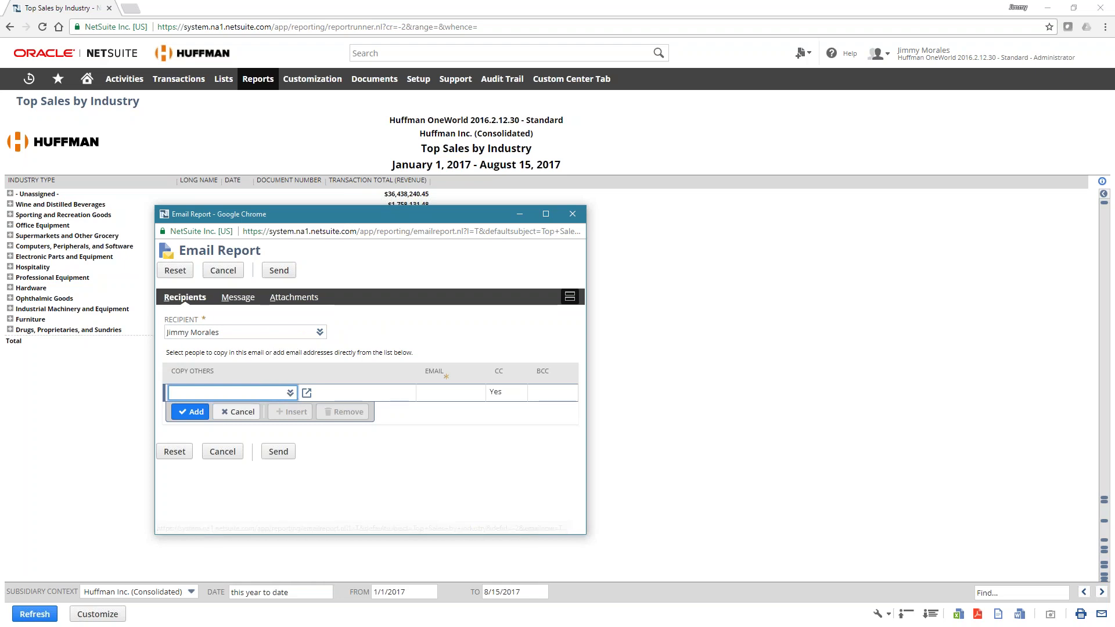
left_click(290, 393)
left_click(252, 393)
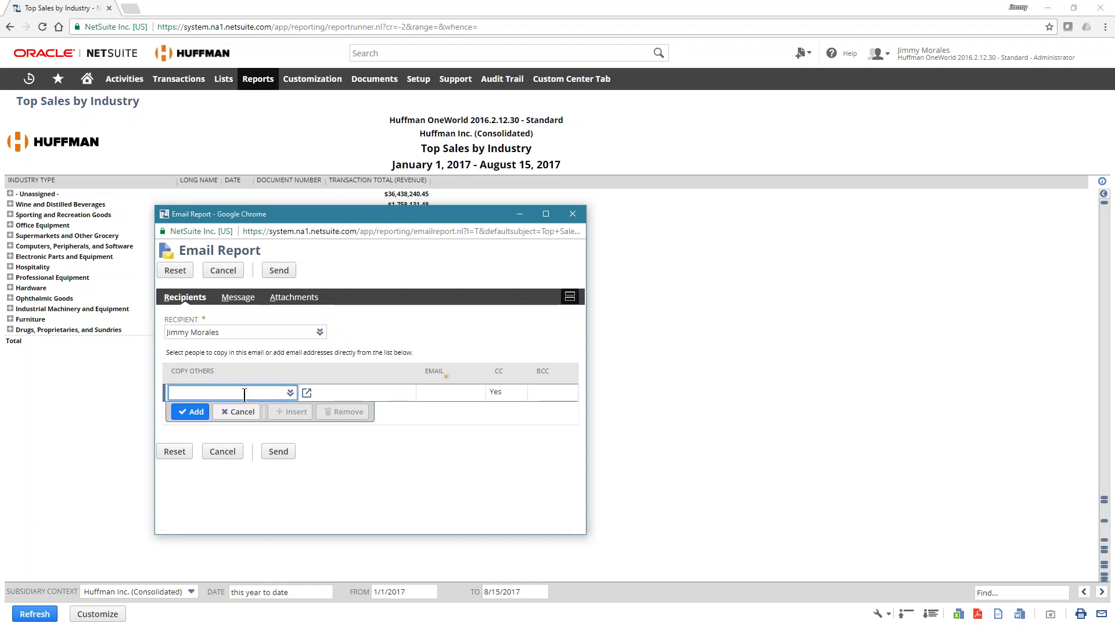
left_click(417, 393)
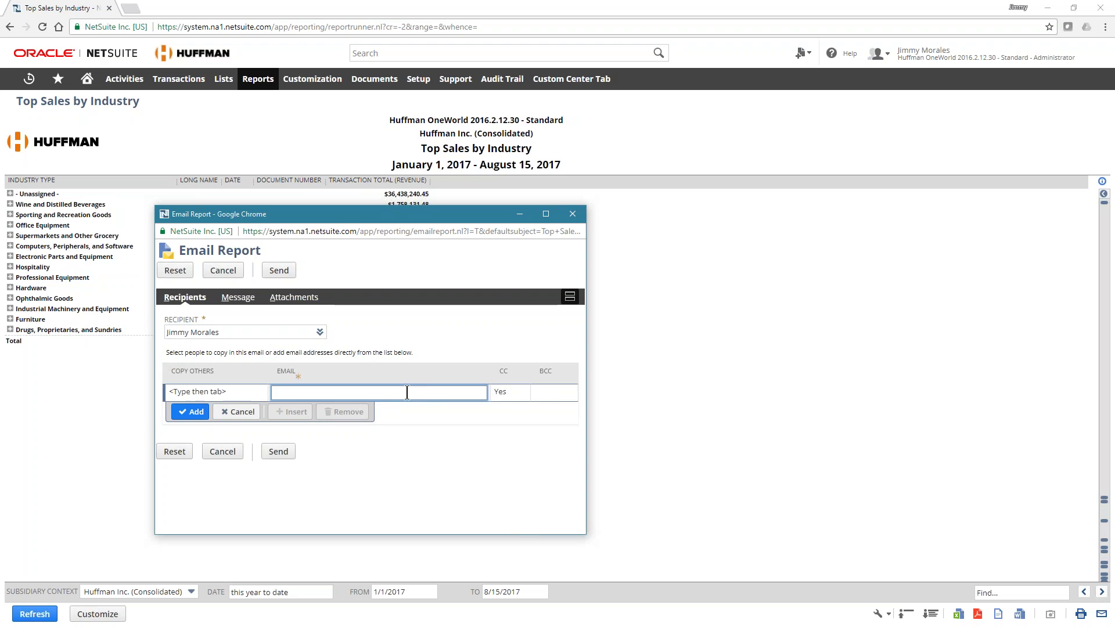
left_click(540, 392)
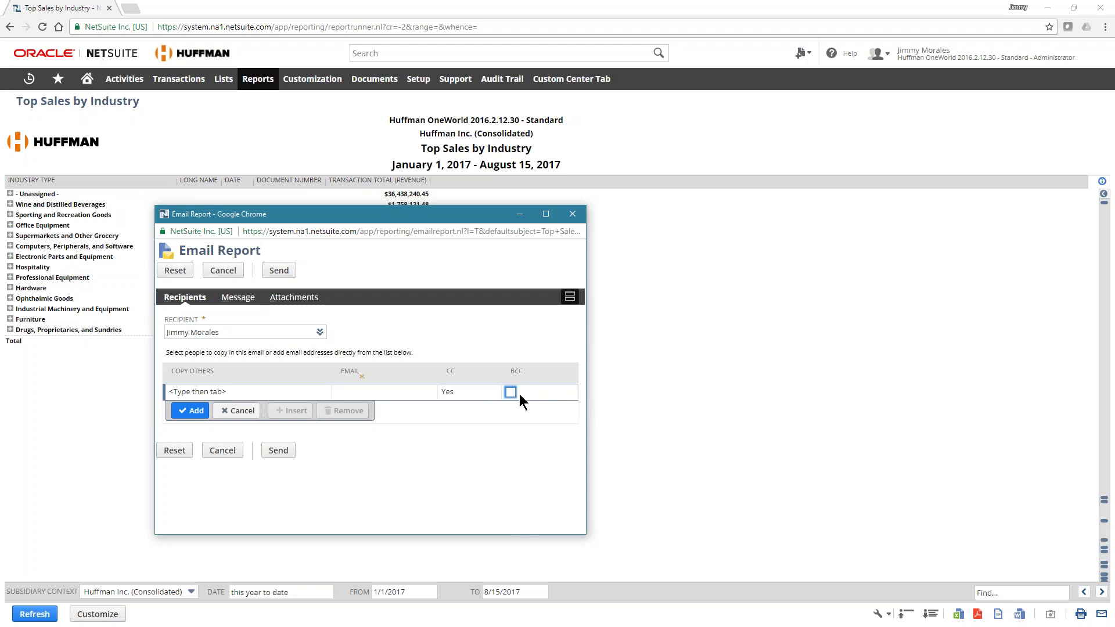
left_click(447, 393)
left_click(399, 391)
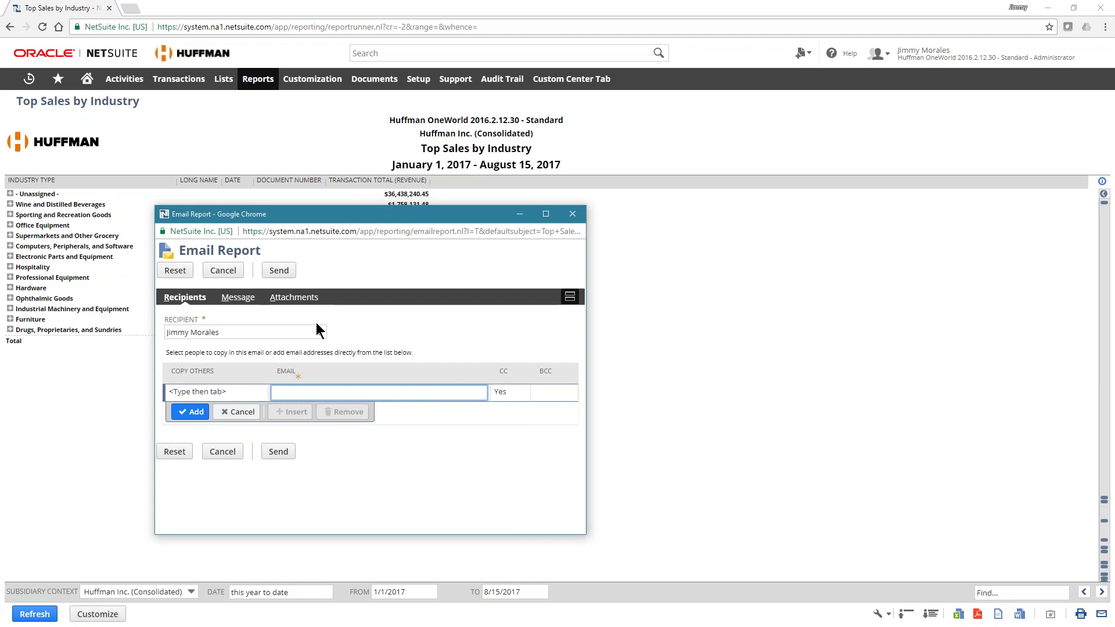
Review the report email's message and attachment options, and cancel the email without sending it
left_click(234, 299)
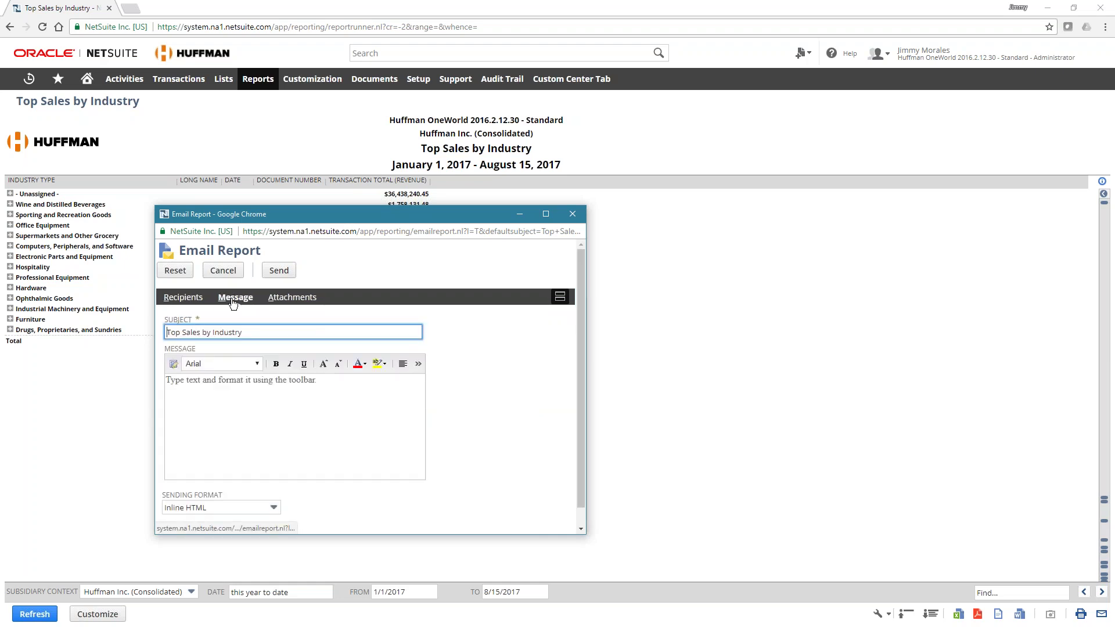
left_click(302, 397)
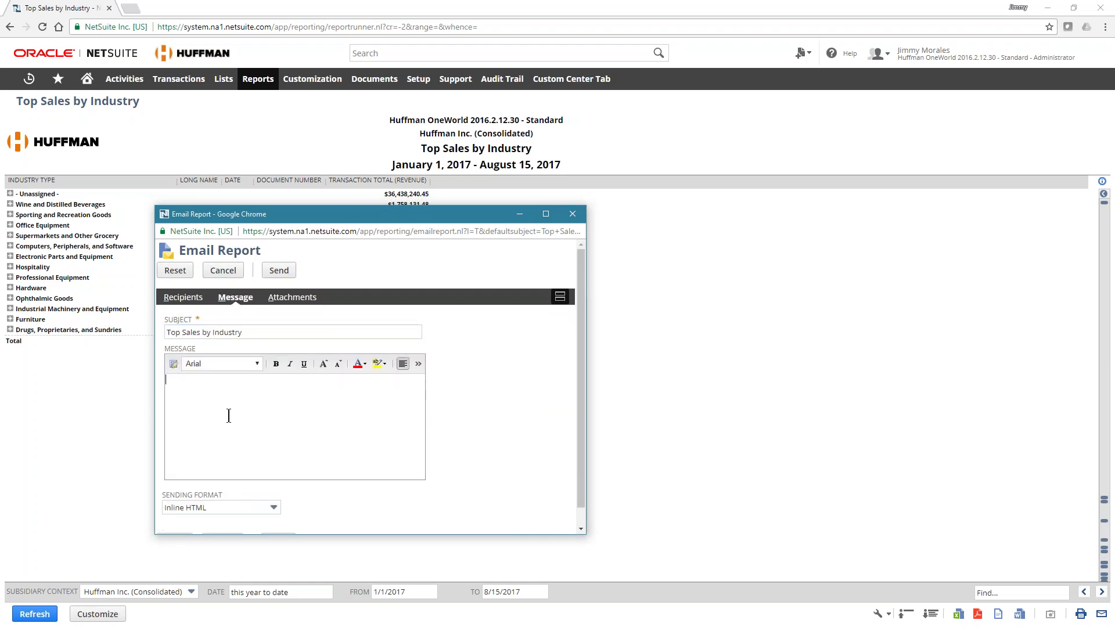
left_click(290, 297)
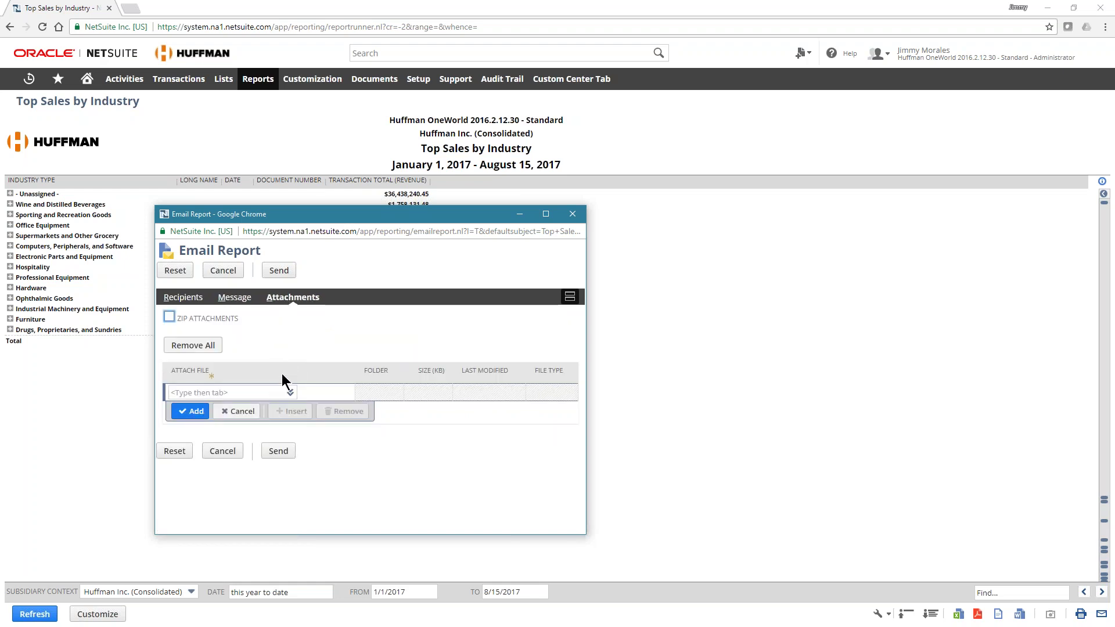
left_click(284, 339)
left_click(223, 270)
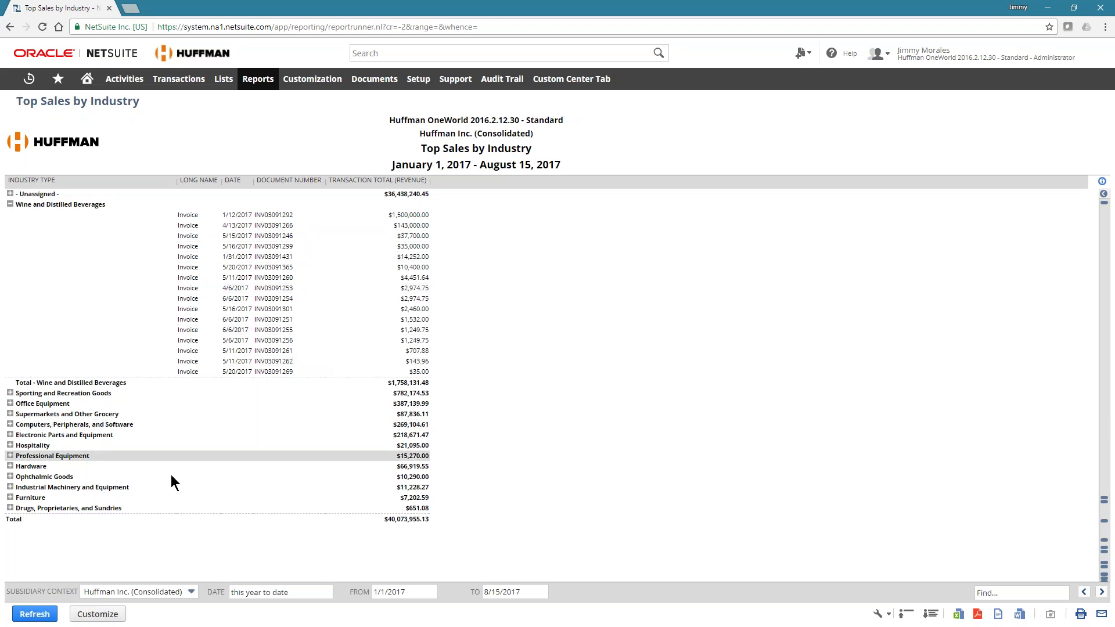
Open the report for customization in the Report Builder and remove the Long Name column
left_click(105, 619)
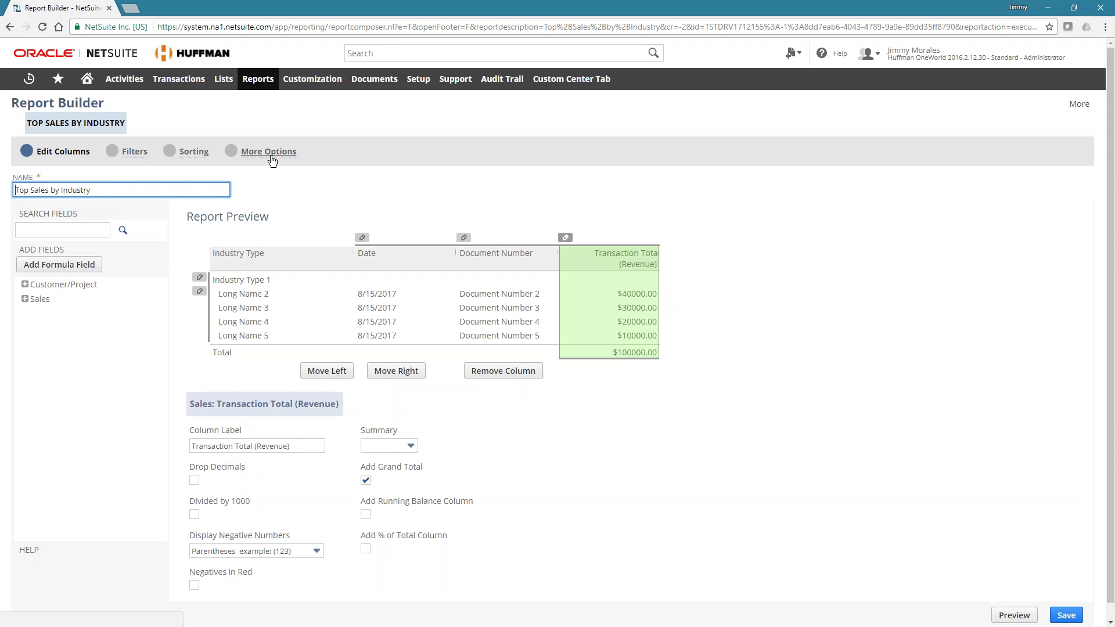
left_click(253, 311)
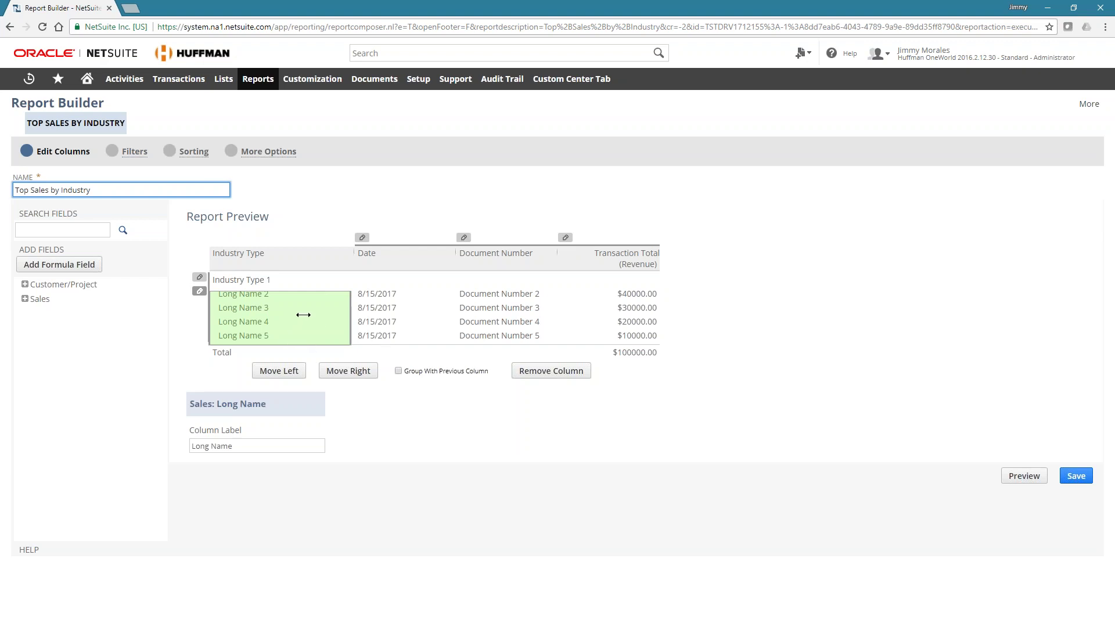
left_click(540, 371)
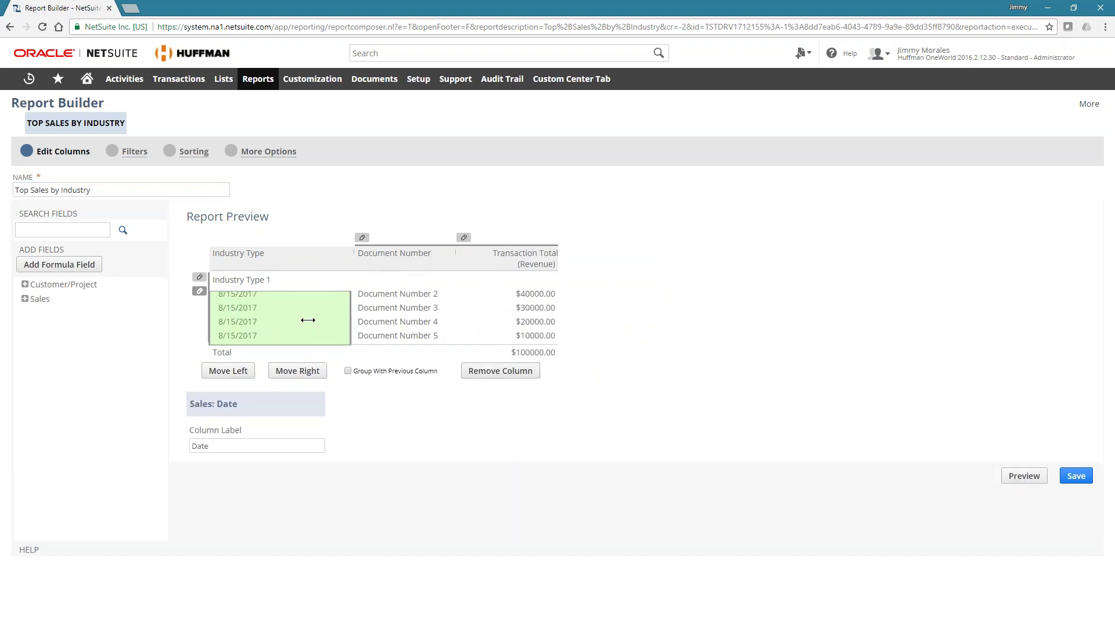
Ungroup the Industry Type column and add the Customer/Project Company Name field between Industry Type and Date
left_click(248, 280)
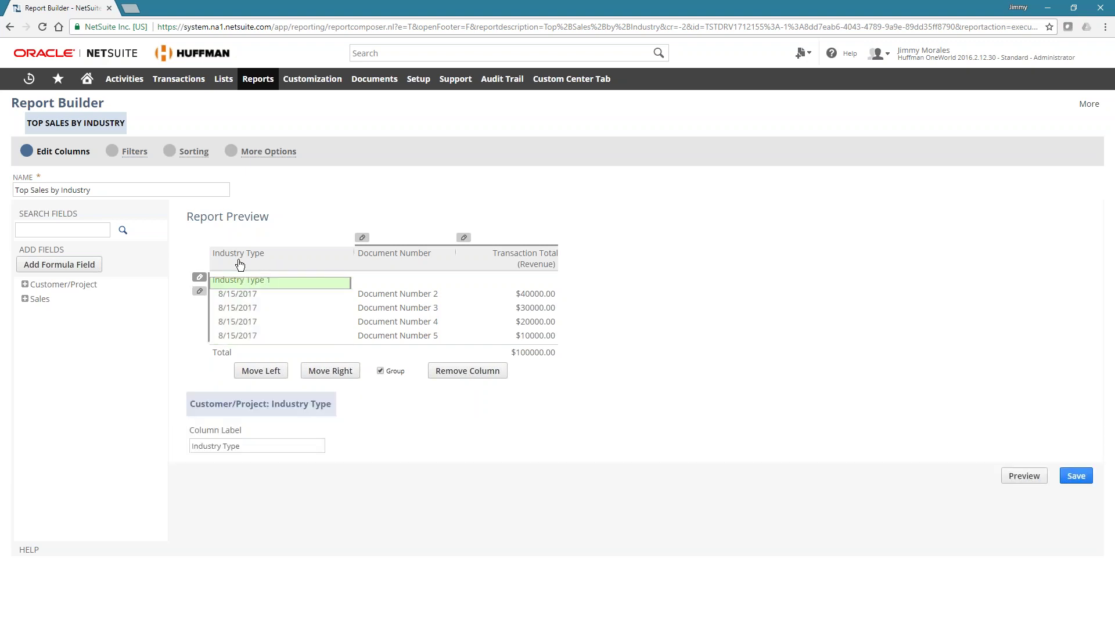
left_click(380, 371)
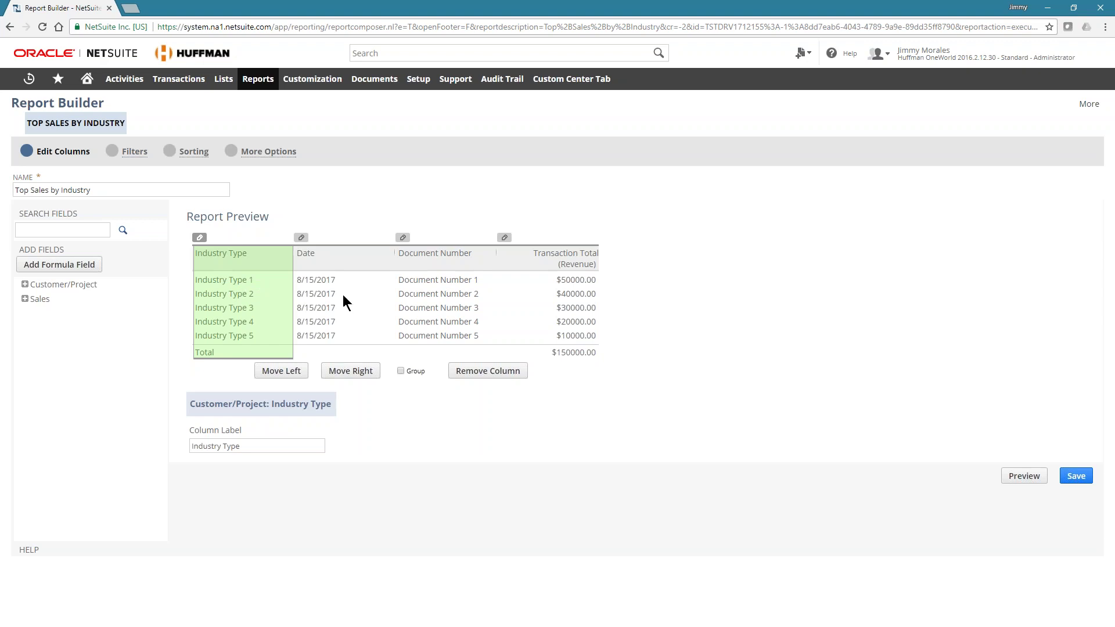
left_click(37, 288)
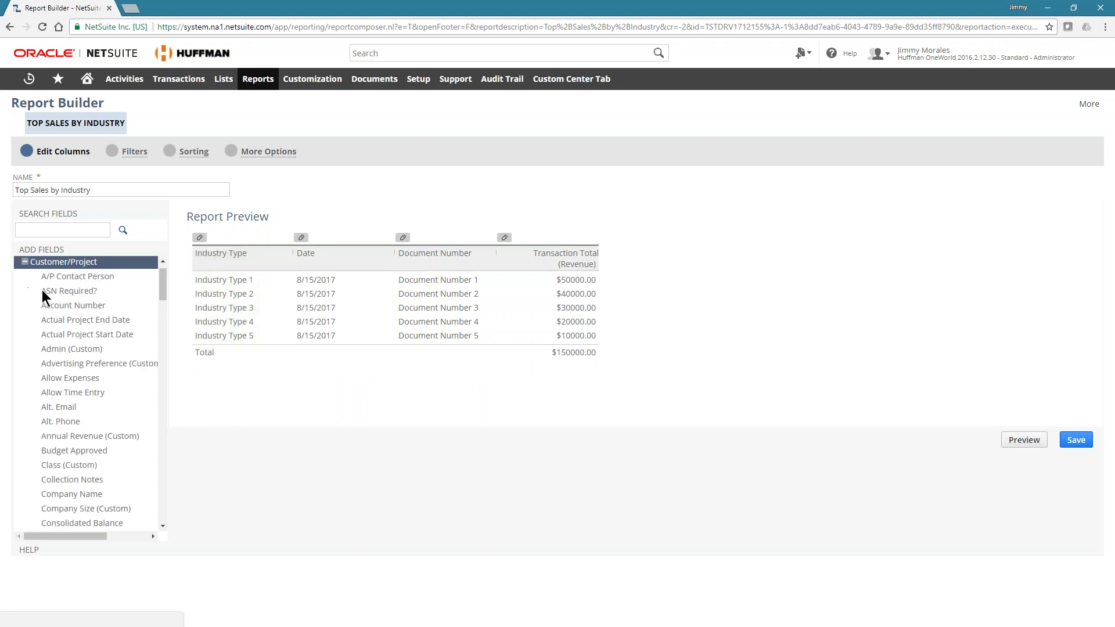
scroll(160, 286, "down", 3)
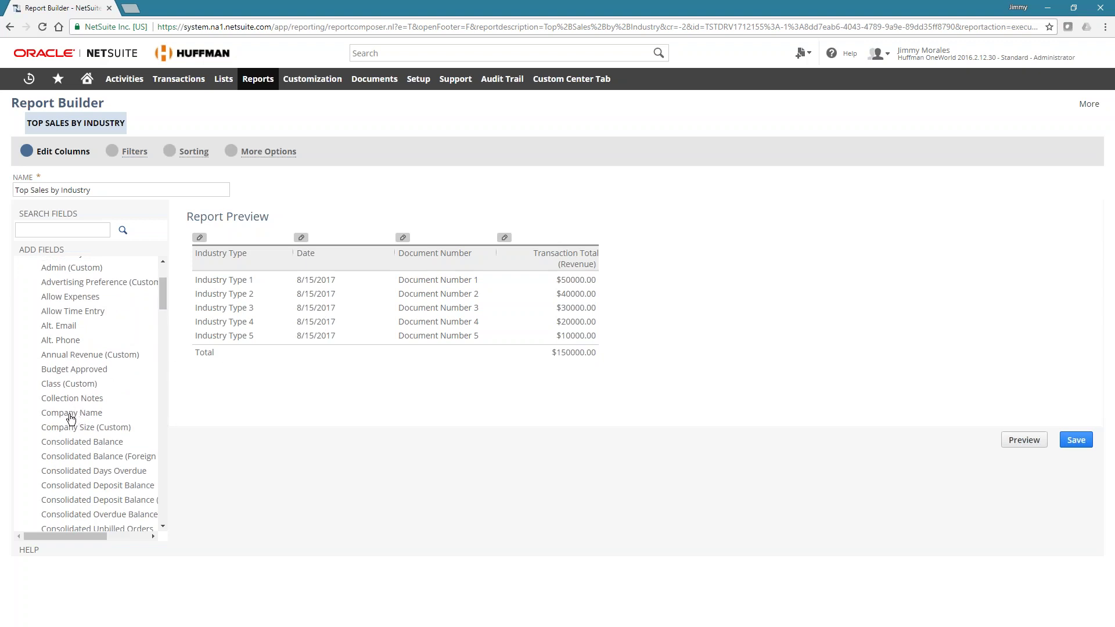
left_click(69, 399)
left_click_drag(69, 413, 296, 284)
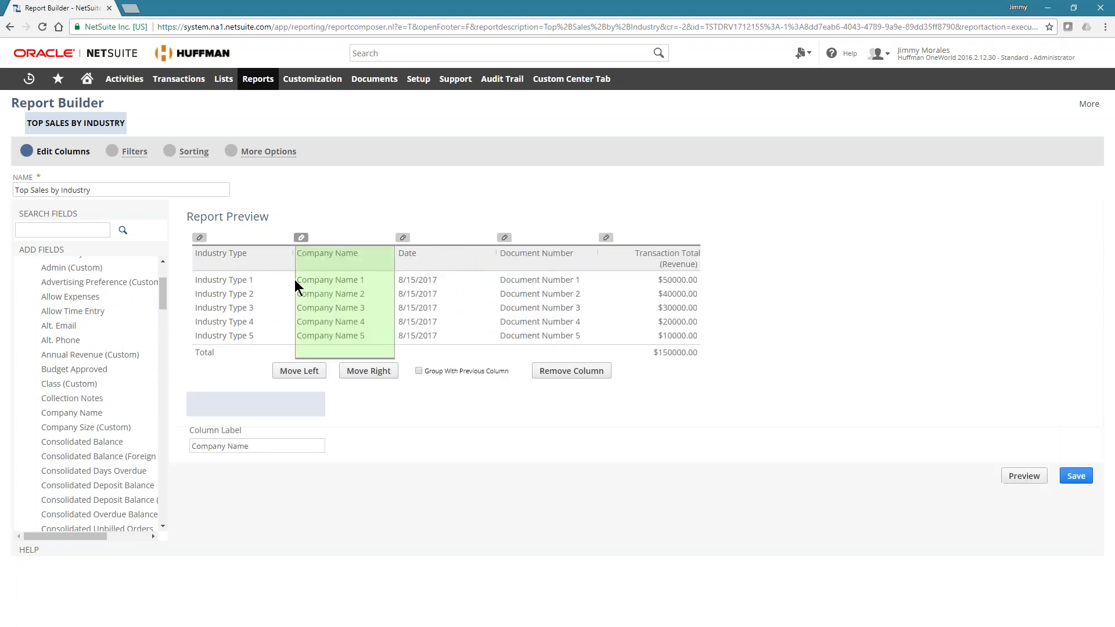
Group the report by Industry Type with Company Name nested as a second group, leaving Date ungrouped
left_click(218, 265)
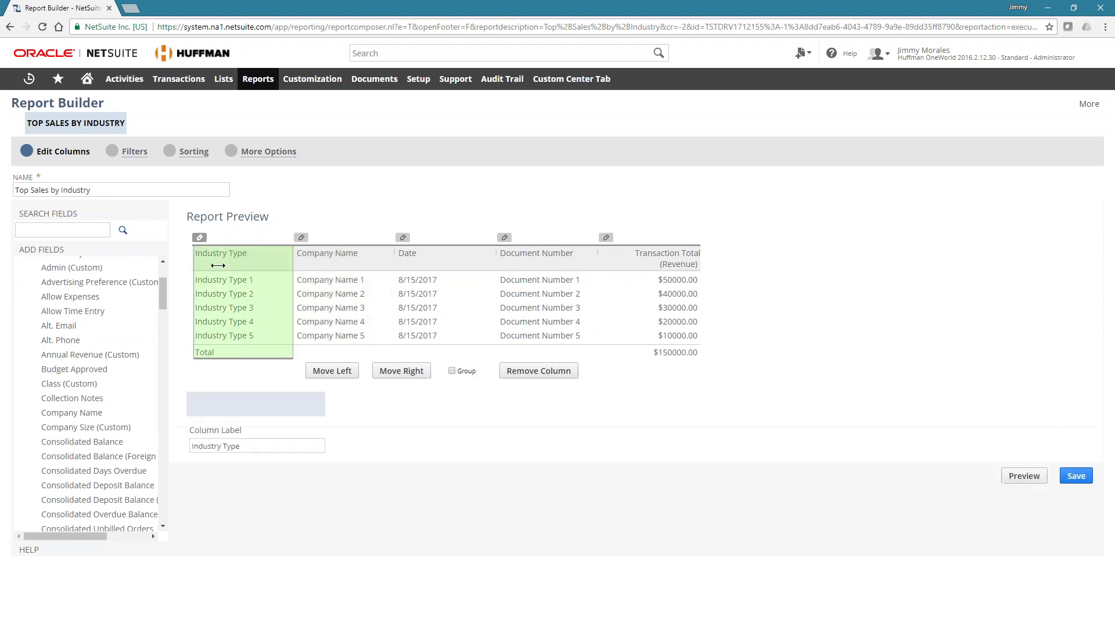
left_click(452, 371)
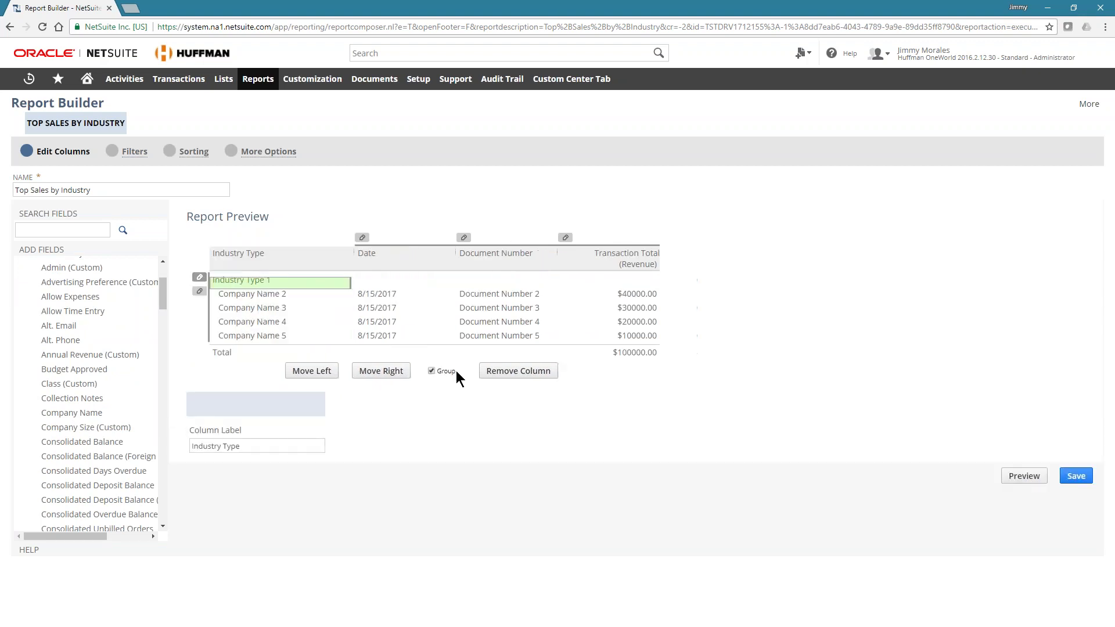
left_click(279, 304)
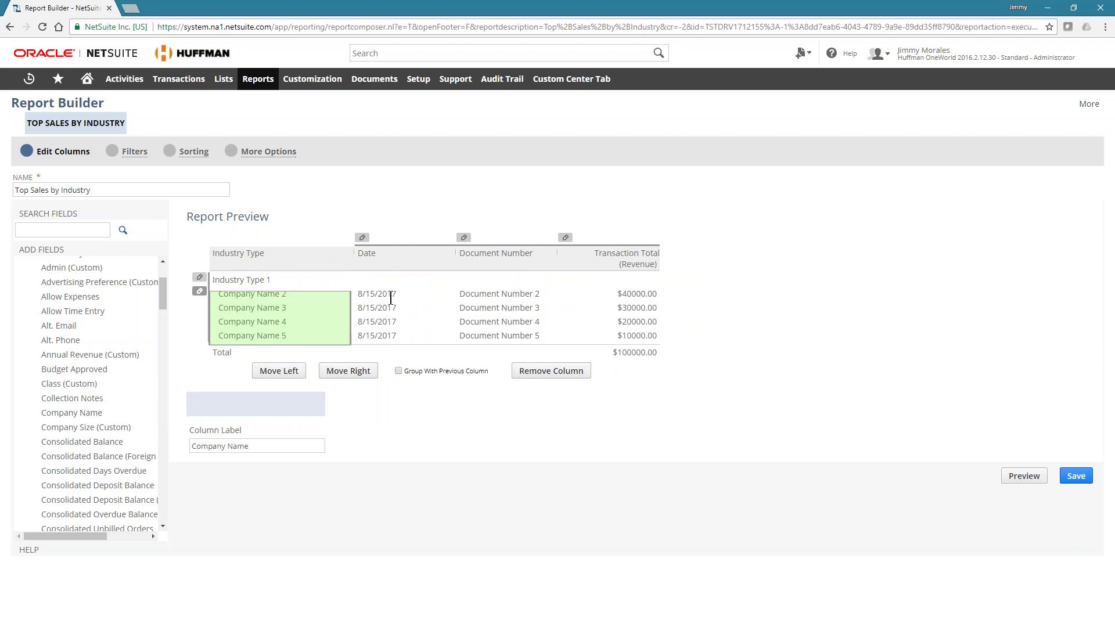
left_click(388, 313)
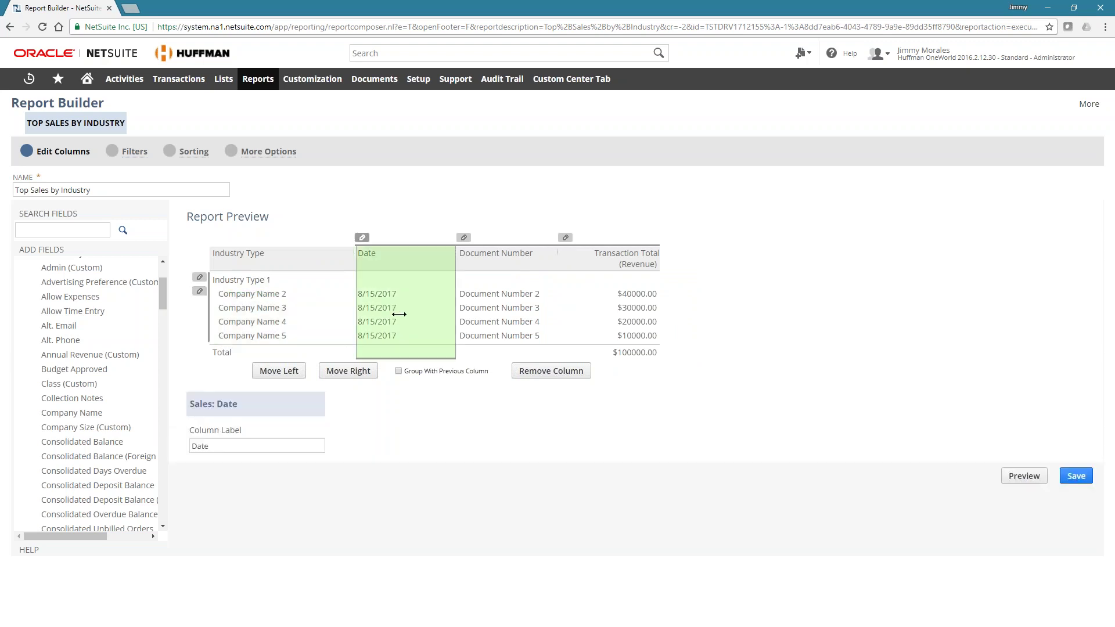
left_click(398, 371)
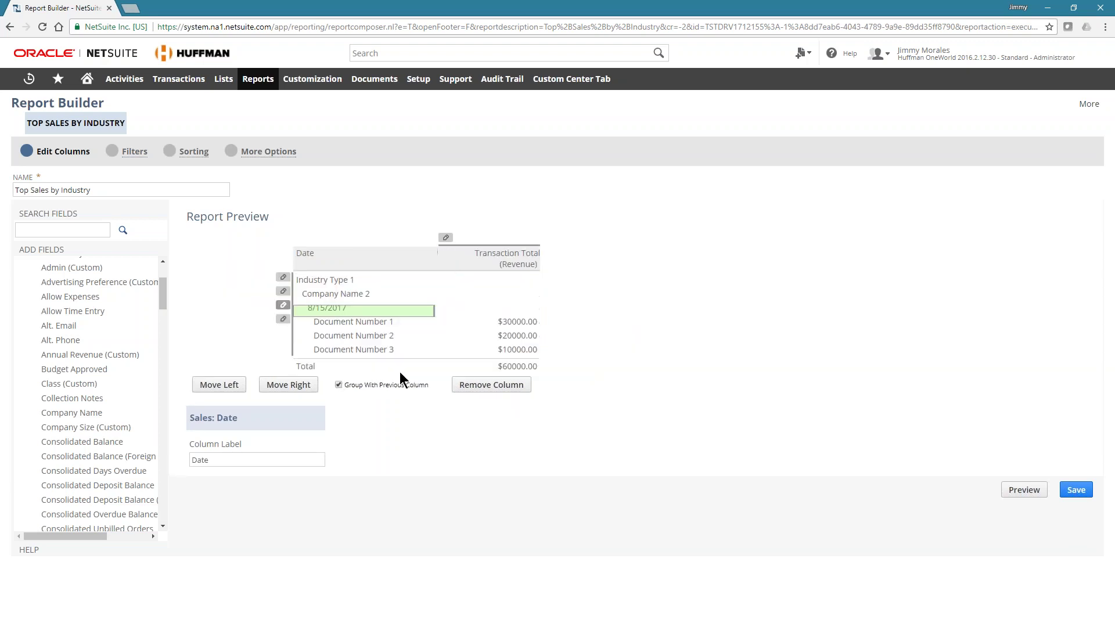
left_click(317, 328)
left_click(340, 309)
left_click(339, 385)
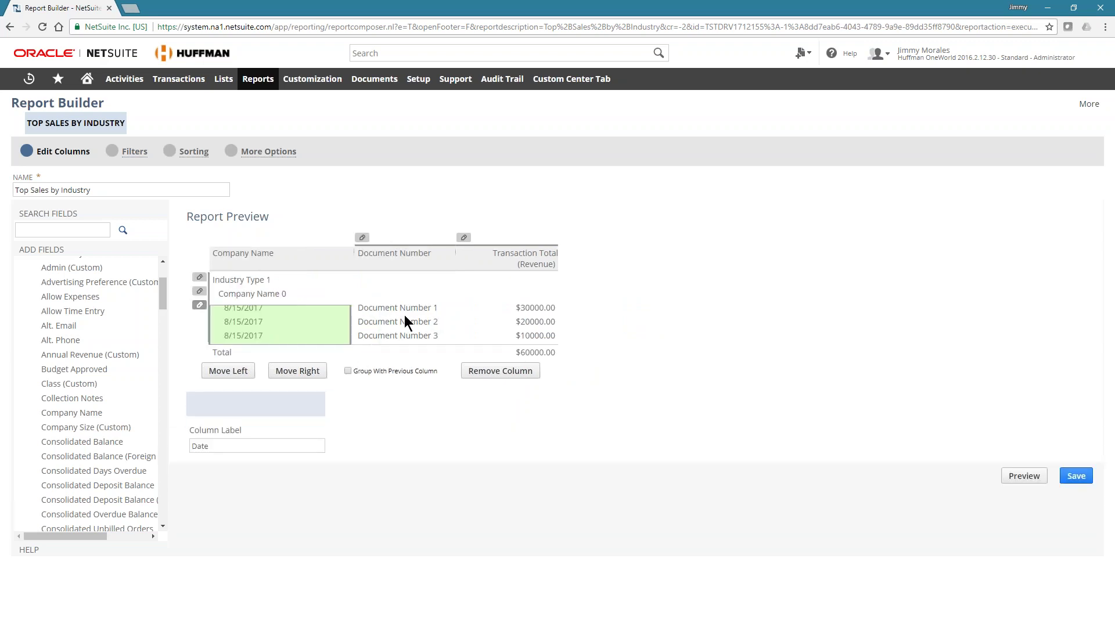
Preview the regrouped report, collapsed to its industry totals with the Company Name column widened
left_click(293, 294)
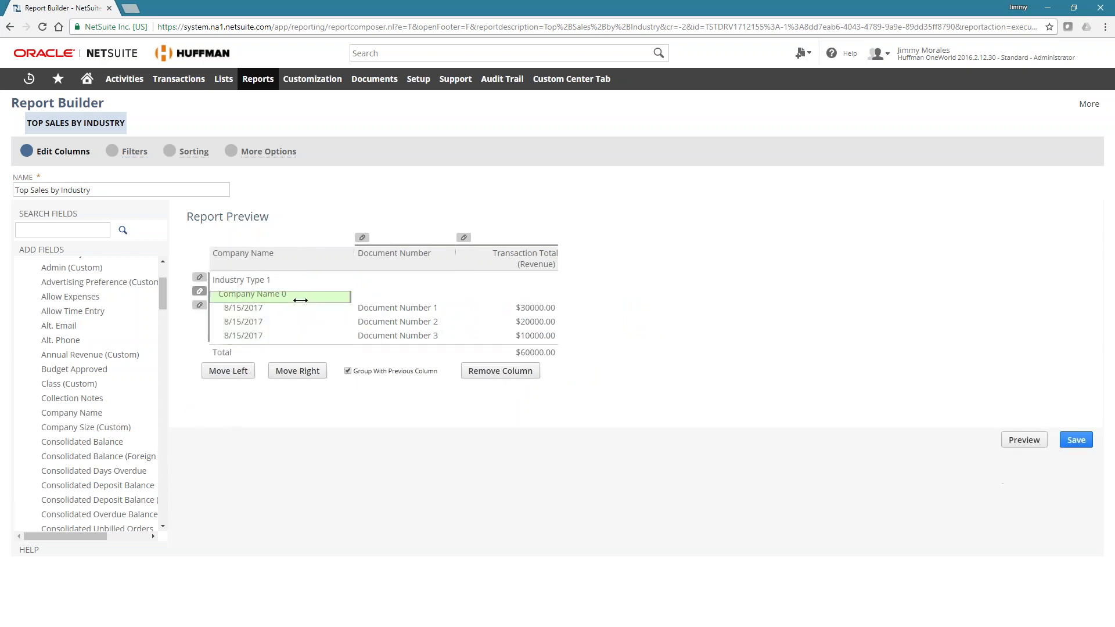
left_click(342, 331)
left_click(386, 319)
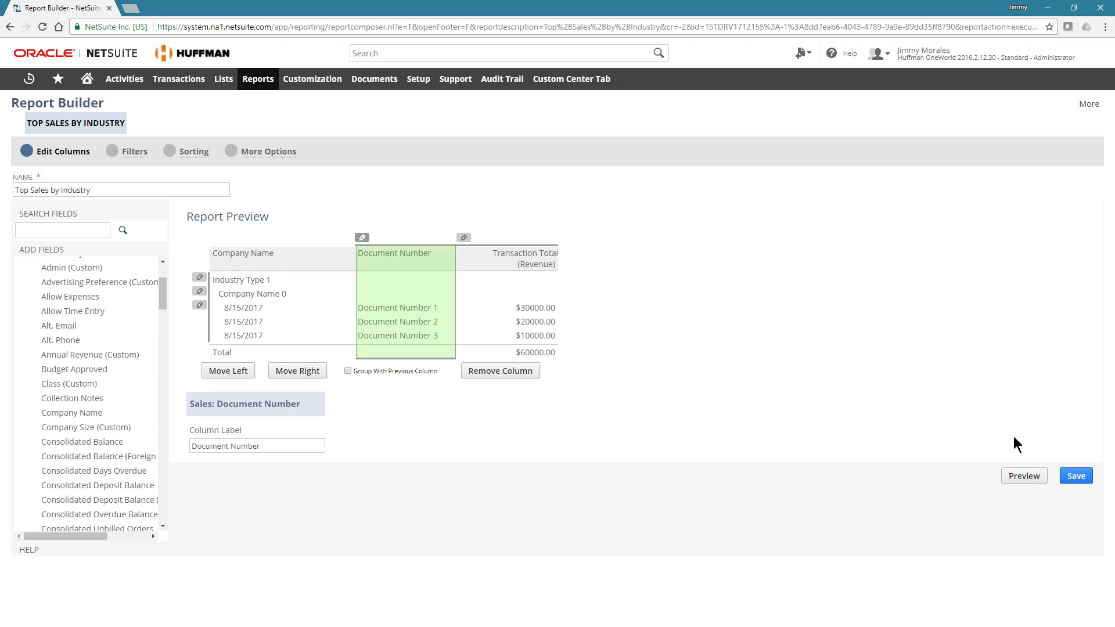
left_click(1029, 476)
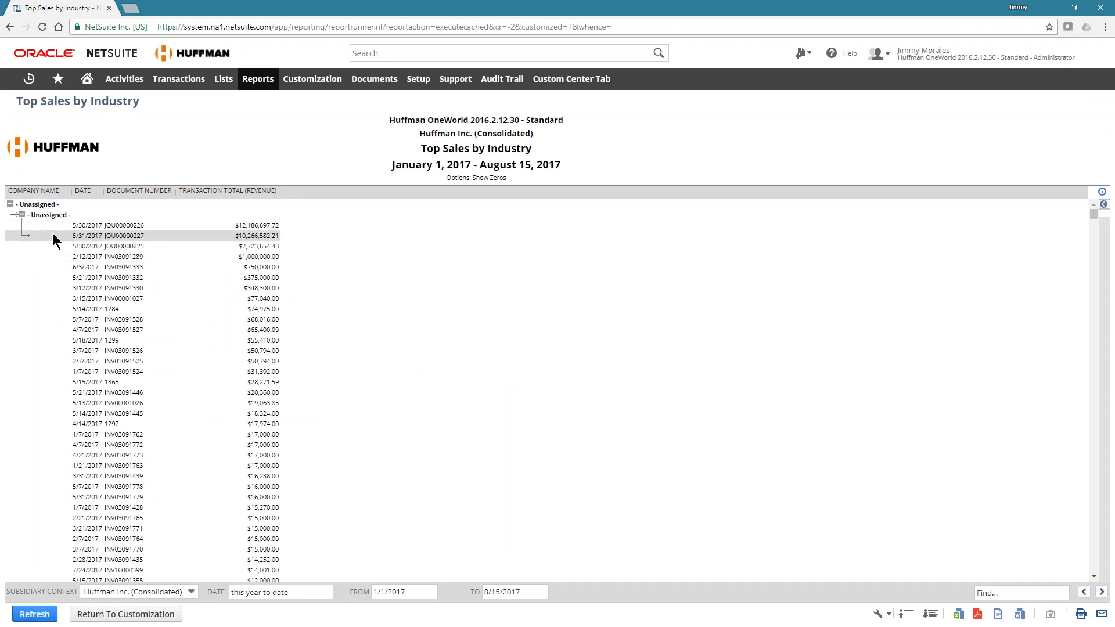
left_click(901, 615)
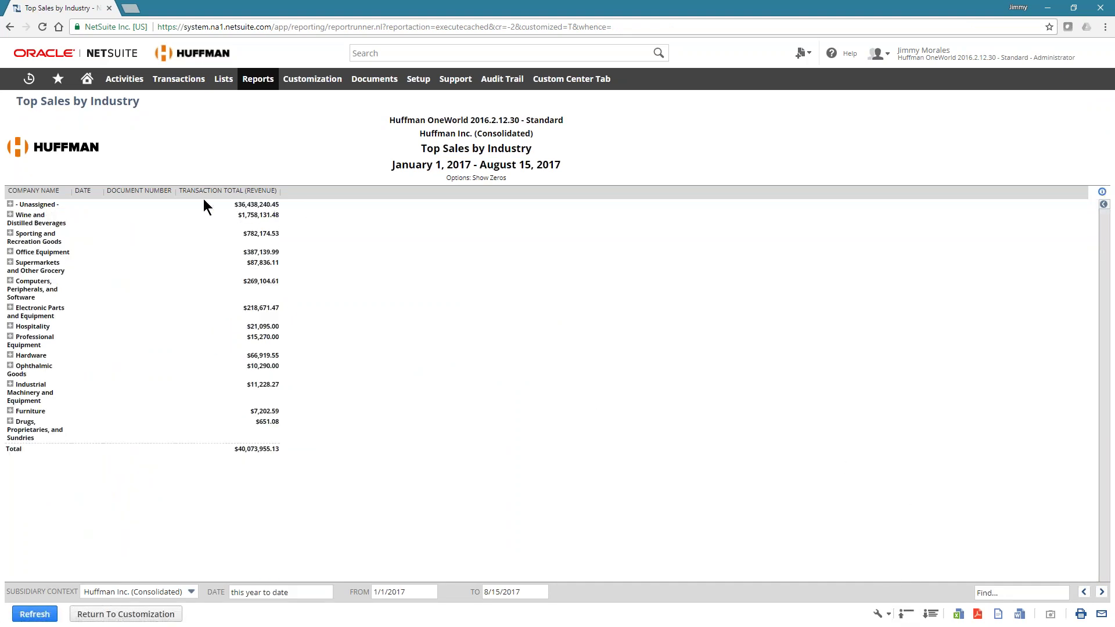
left_click_drag(70, 192, 212, 192)
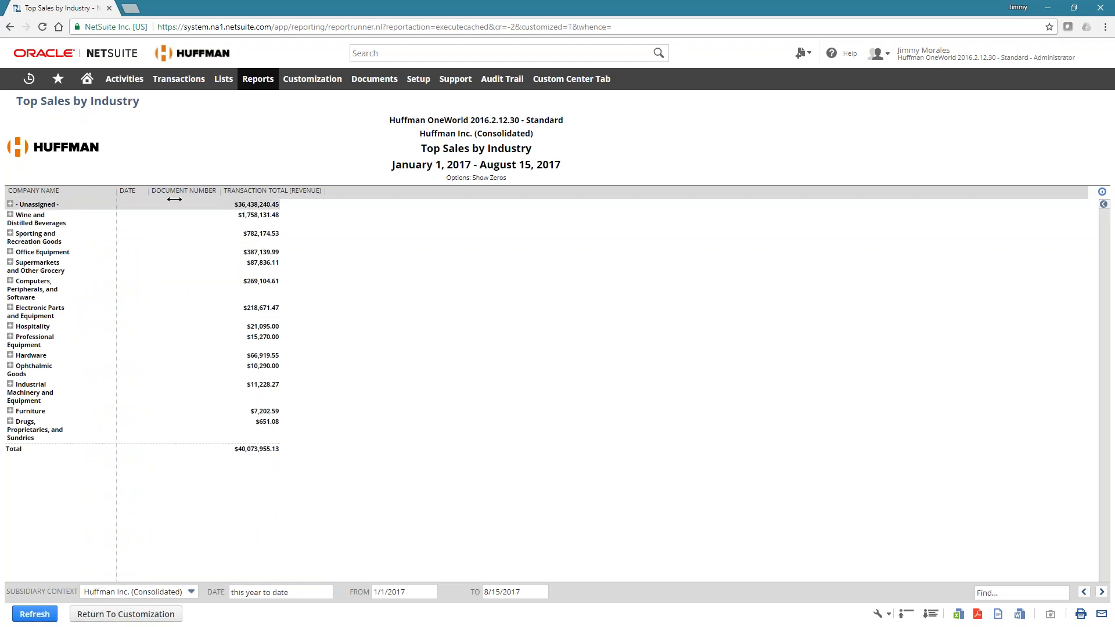
Expand Wine and Distilled Beverages to its companies, and examine the transactions under Everett Fine Wines before collapsing that company again
left_click(10, 214)
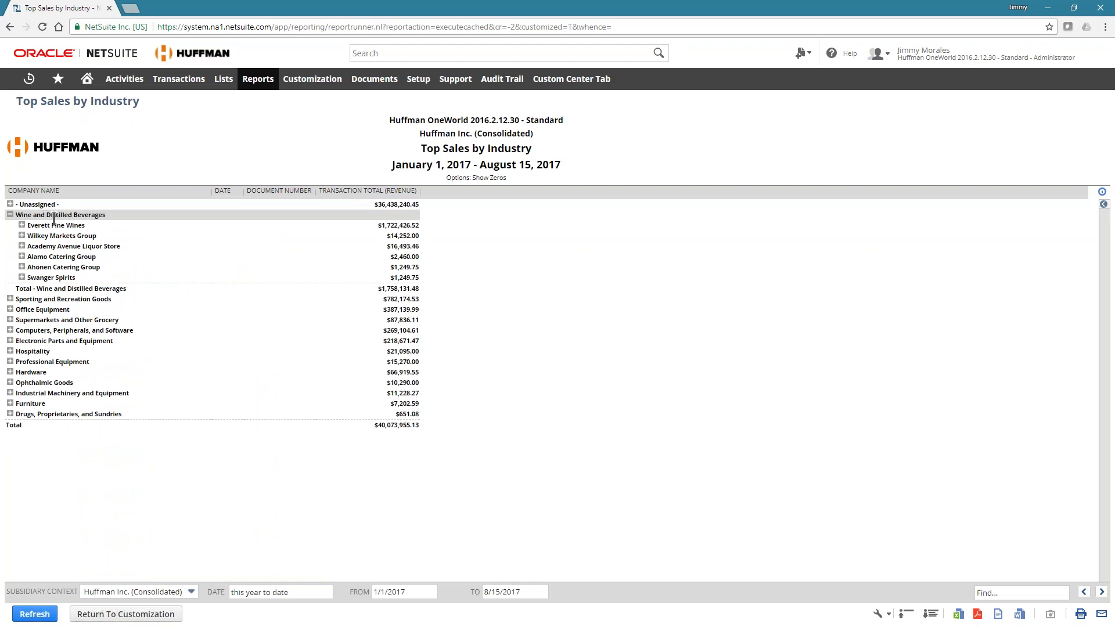
left_click(22, 225)
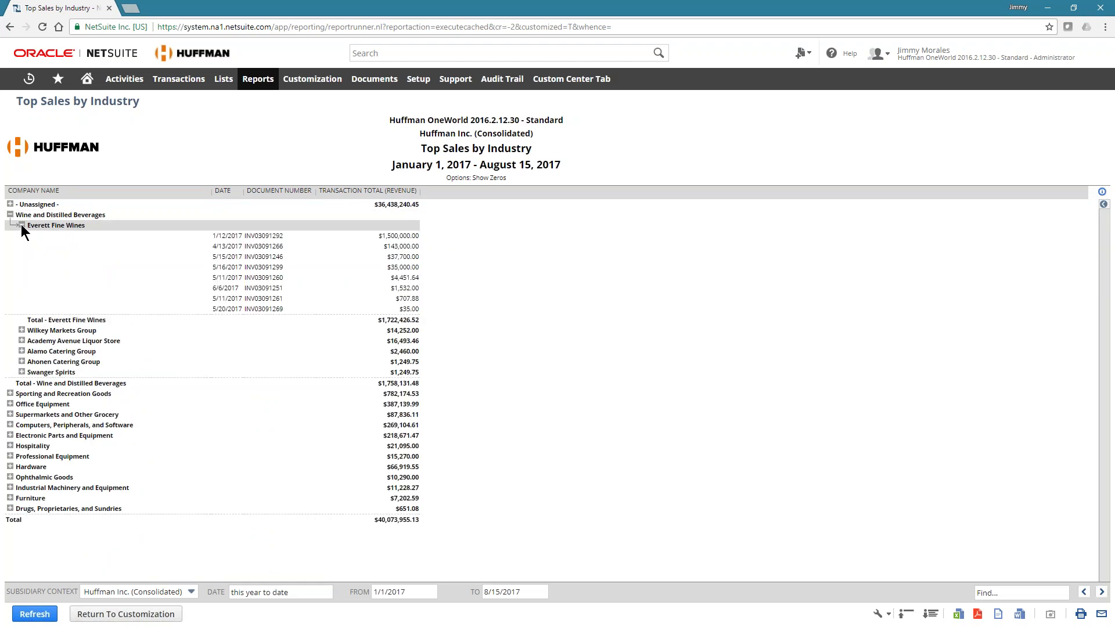
left_click(21, 226)
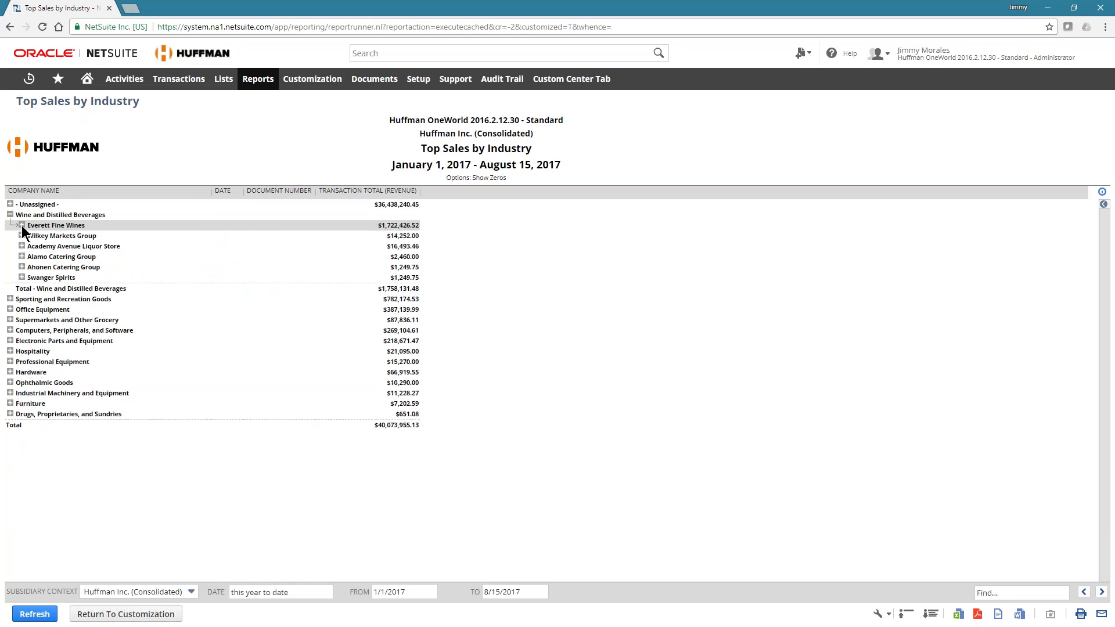
left_click(19, 226)
left_click(20, 225)
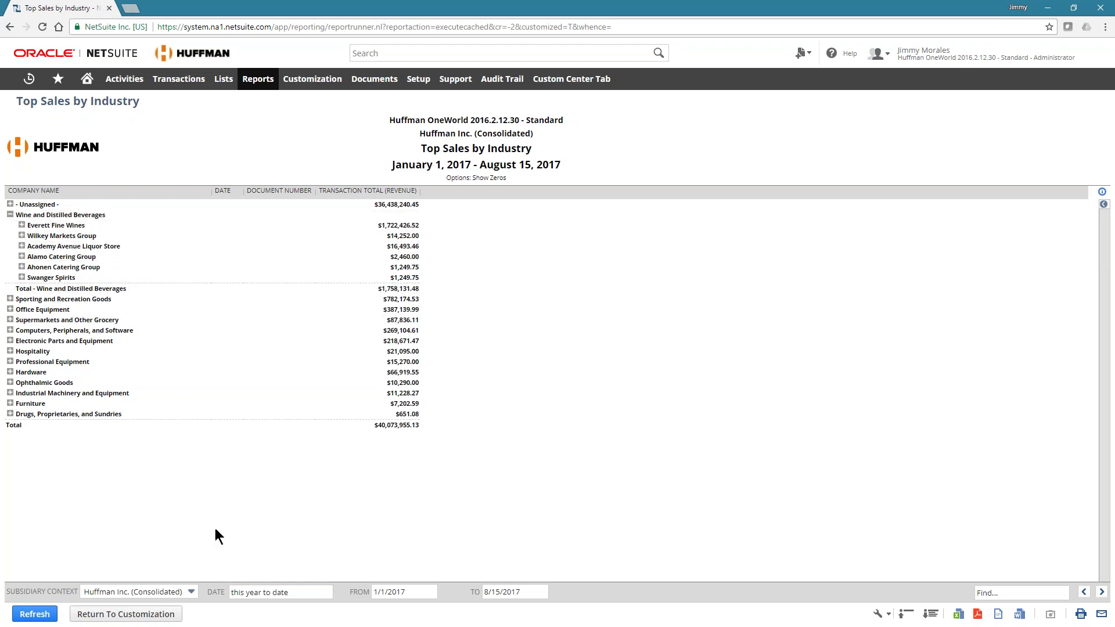
Return to customizing the report and start a new filter on the Customer/Project field Industry Type (Custom)
left_click(156, 613)
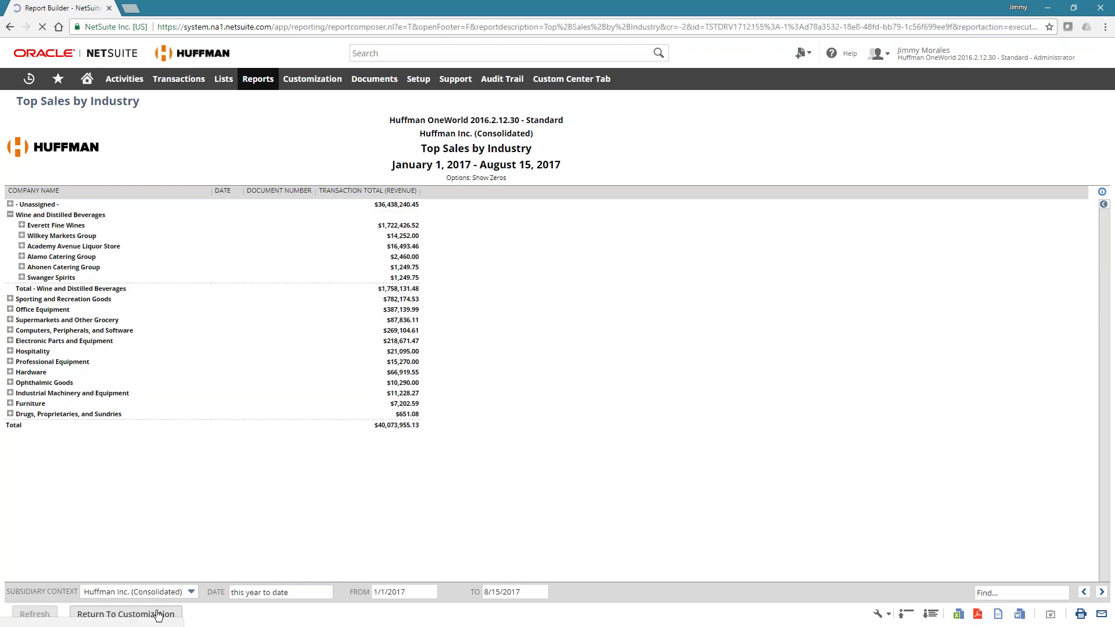
left_click(135, 153)
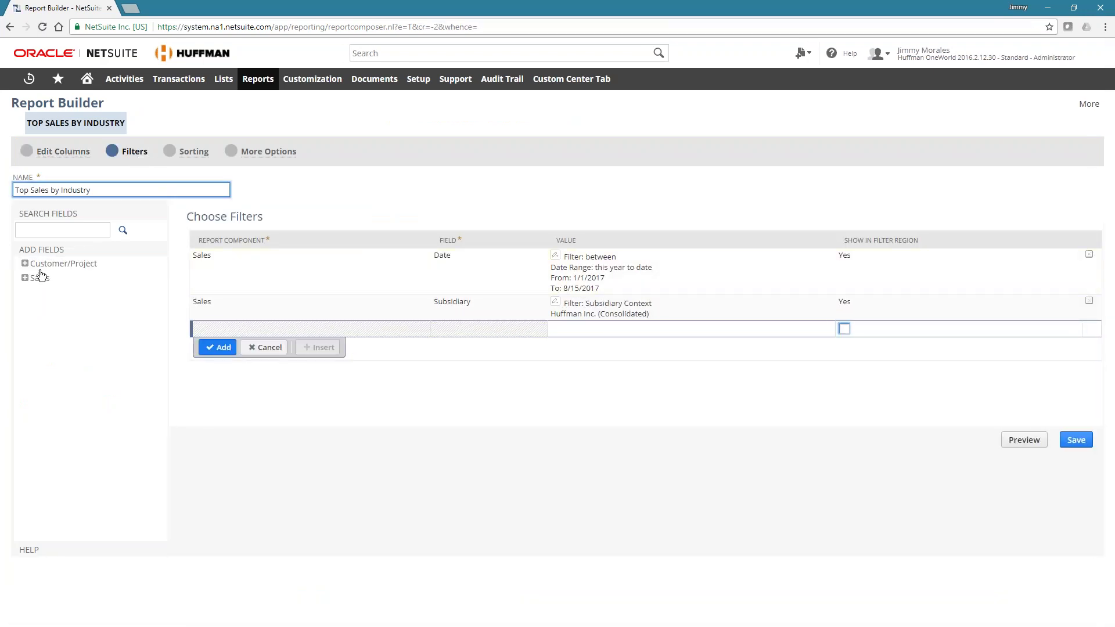
left_click(24, 279)
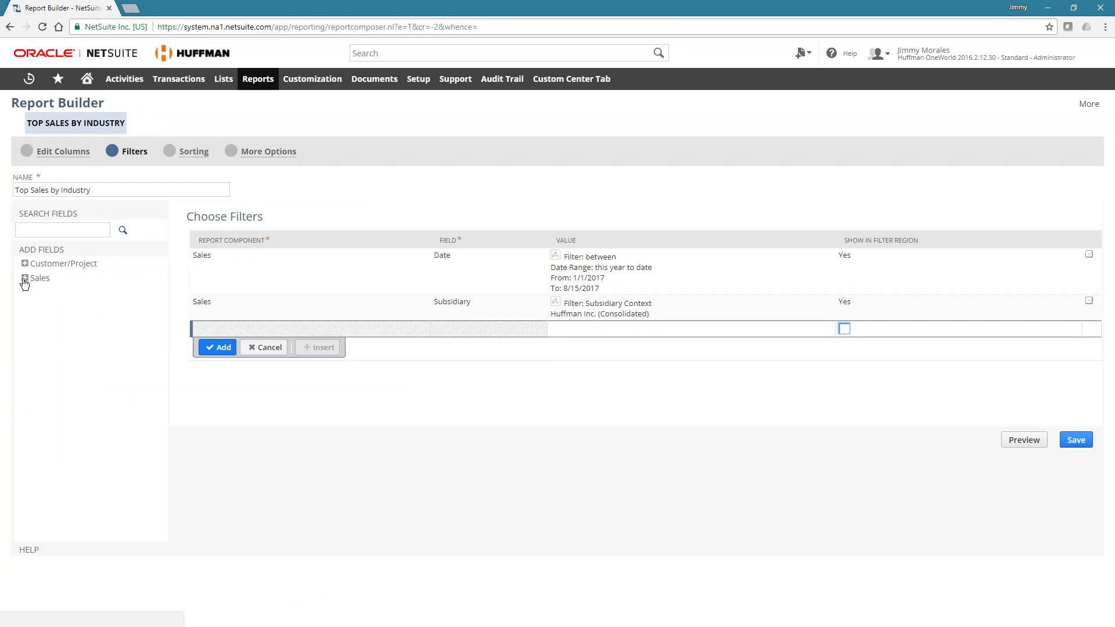
mouse_move(166, 276)
left_mouse_down()
mouse_move(184, 339)
mouse_move(163, 332)
mouse_move(157, 259)
left_mouse_up()
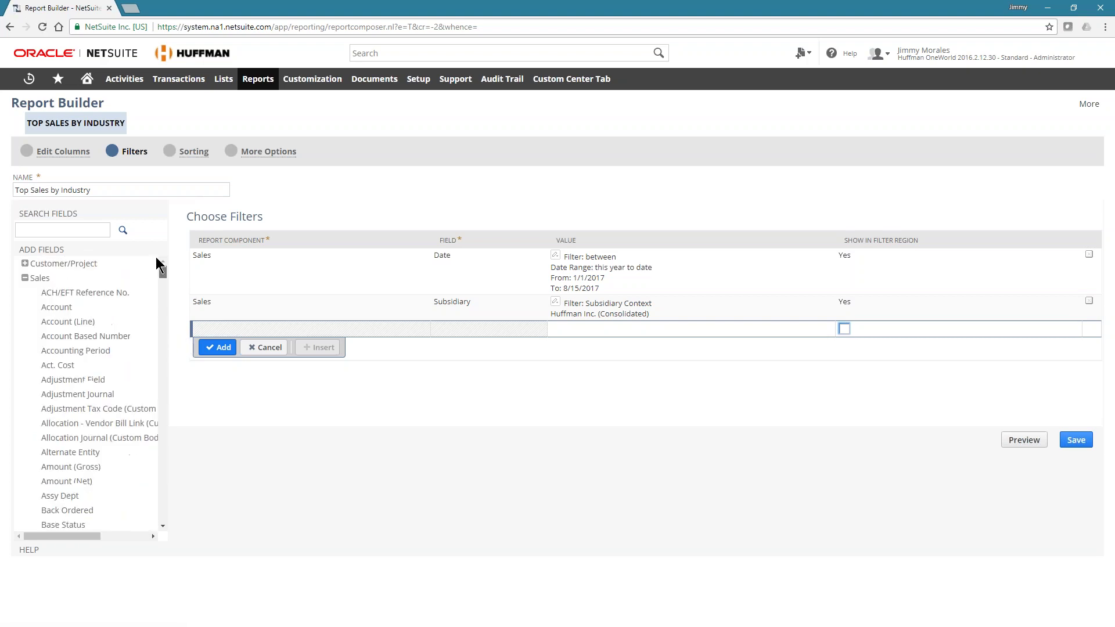
left_click(93, 263)
scroll(163, 276, "down", 20)
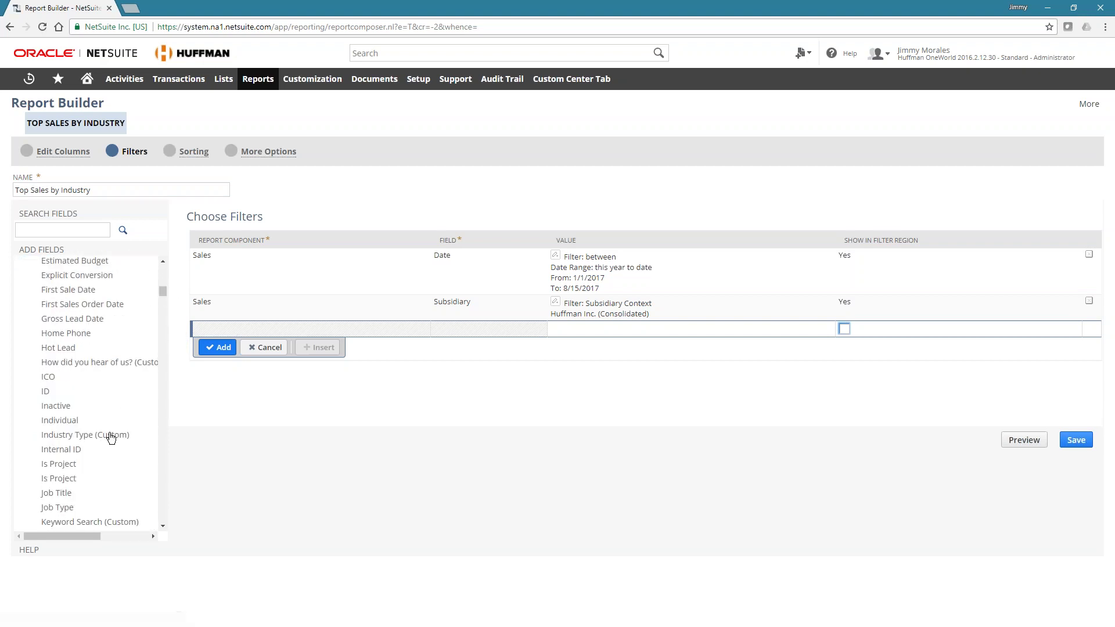
left_click(111, 436)
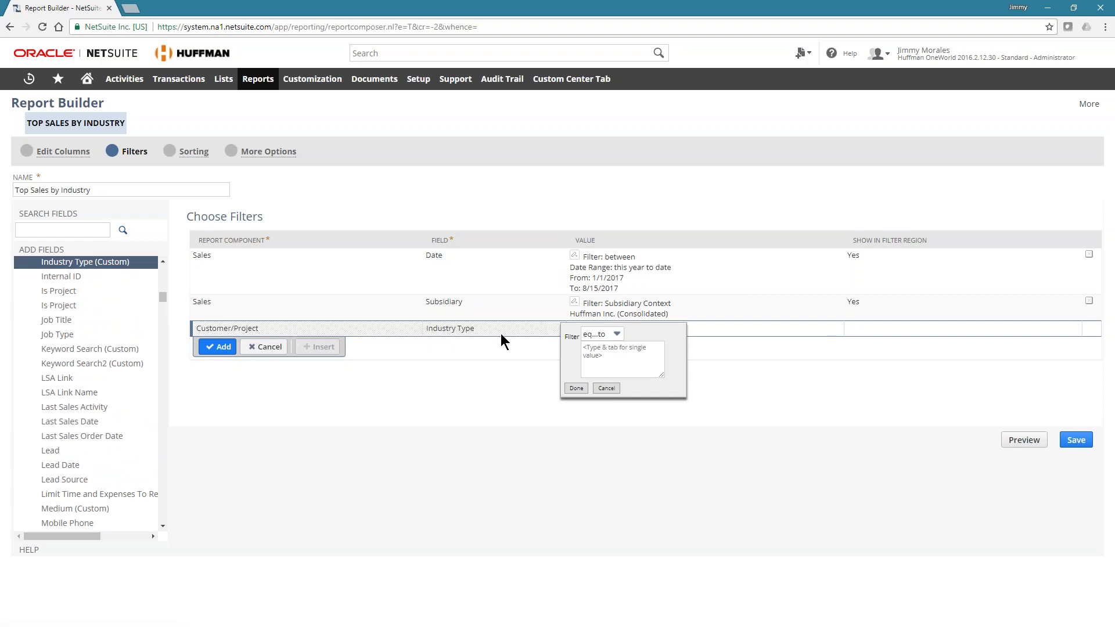
left_click(602, 333)
left_click(616, 363)
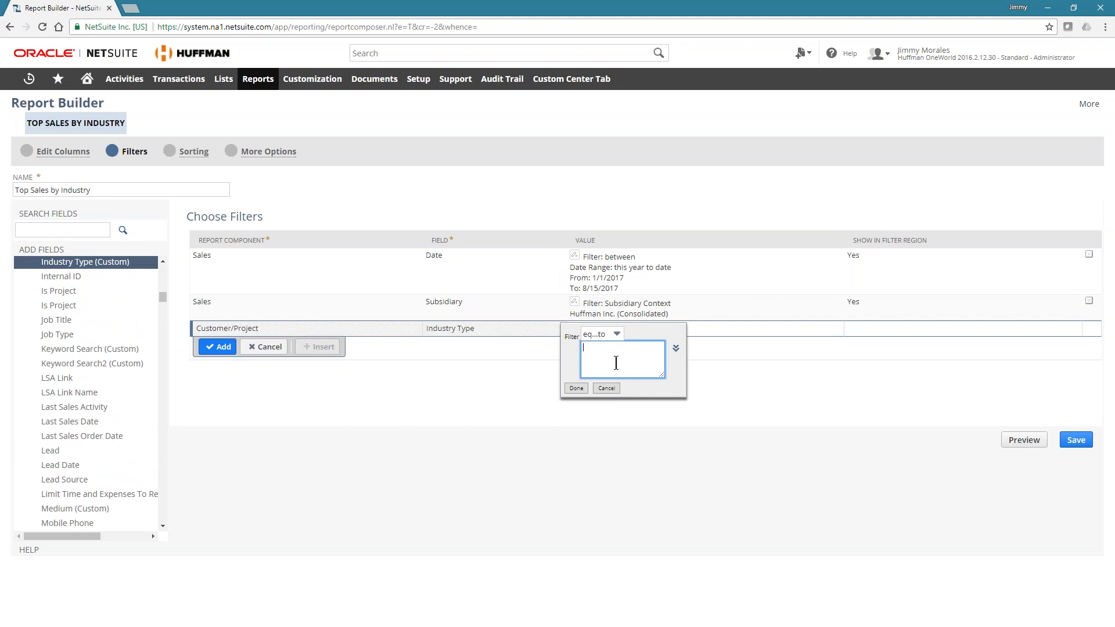
left_click(676, 348)
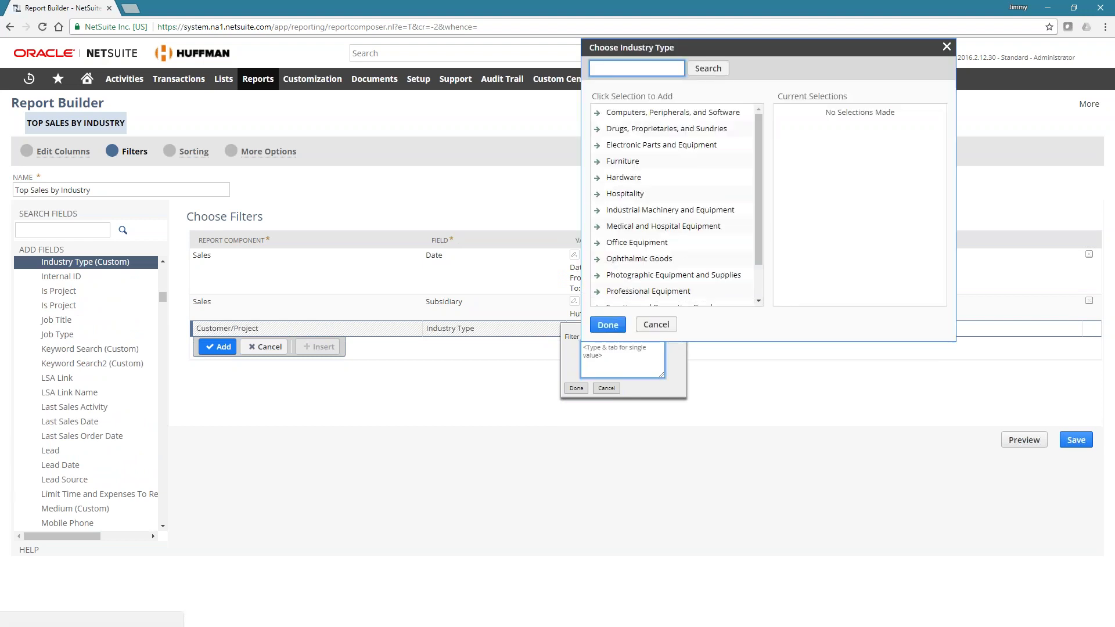
left_click_drag(761, 143, 740, 137)
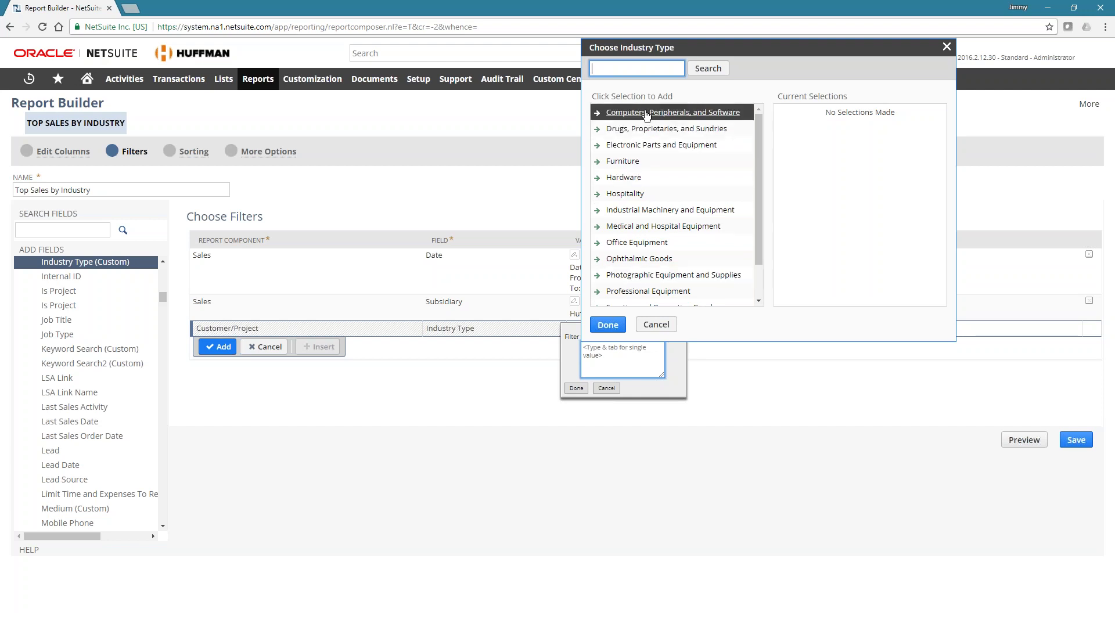
left_click(673, 112)
left_click(666, 128)
left_click(661, 144)
left_click(630, 161)
left_click(629, 177)
left_click(629, 193)
left_click(633, 209)
left_click(634, 247)
left_click(636, 258)
scroll(668, 238, "down", 2)
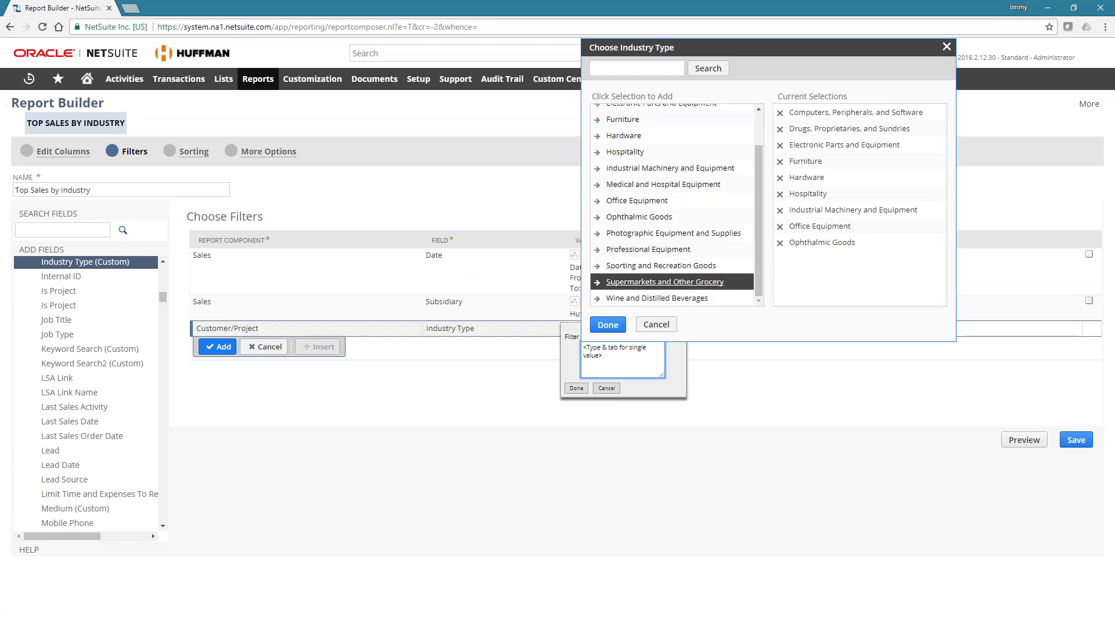
left_click(657, 324)
left_click(614, 337)
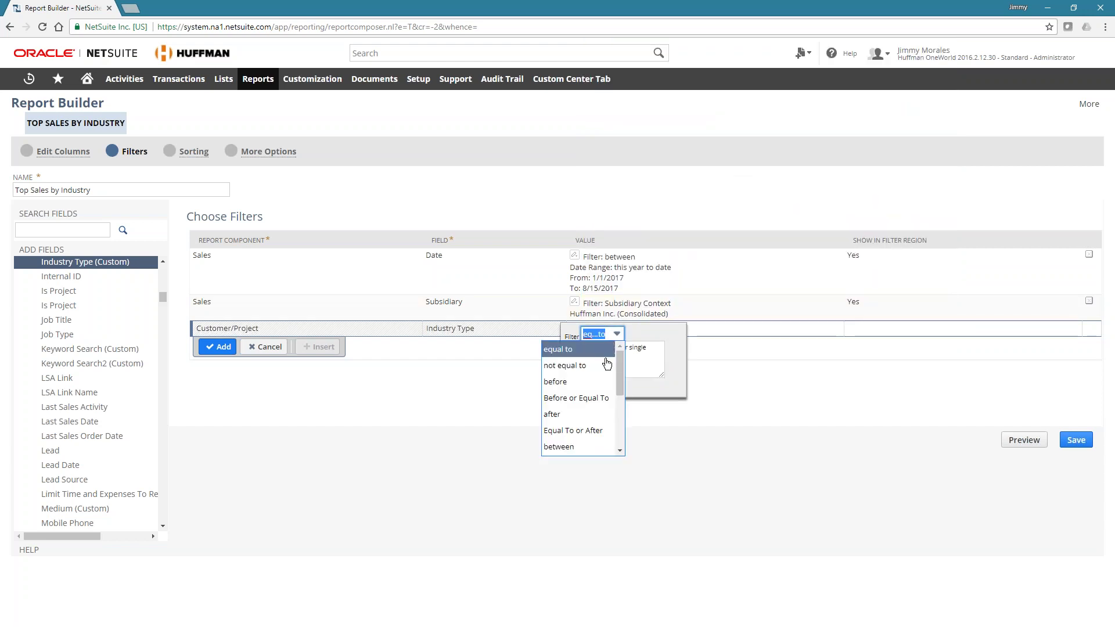
left_click(598, 367)
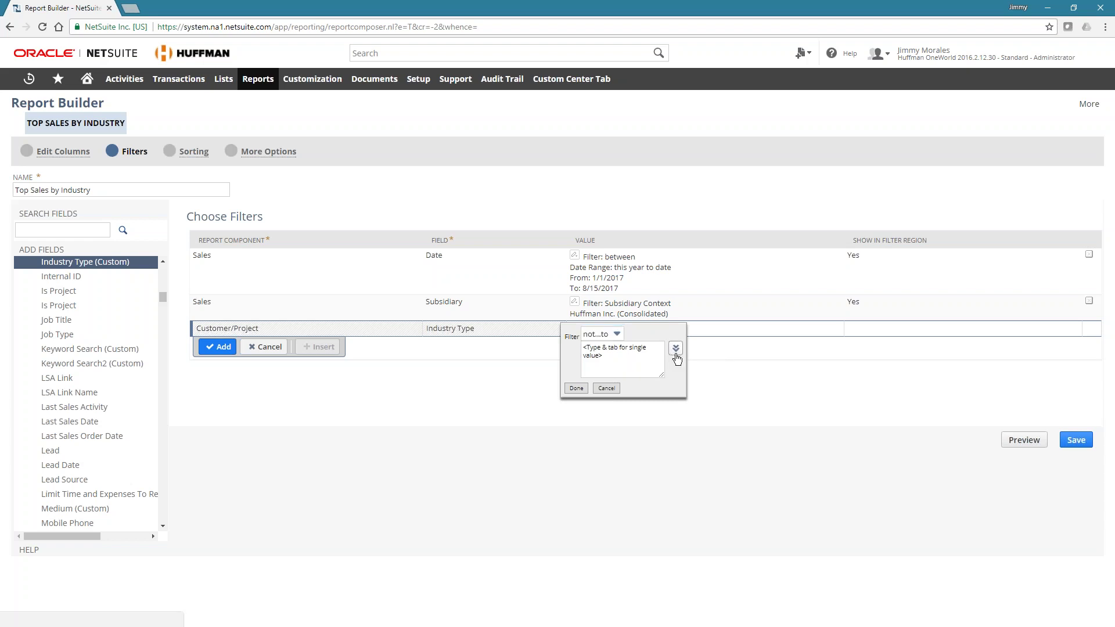
left_click(675, 348)
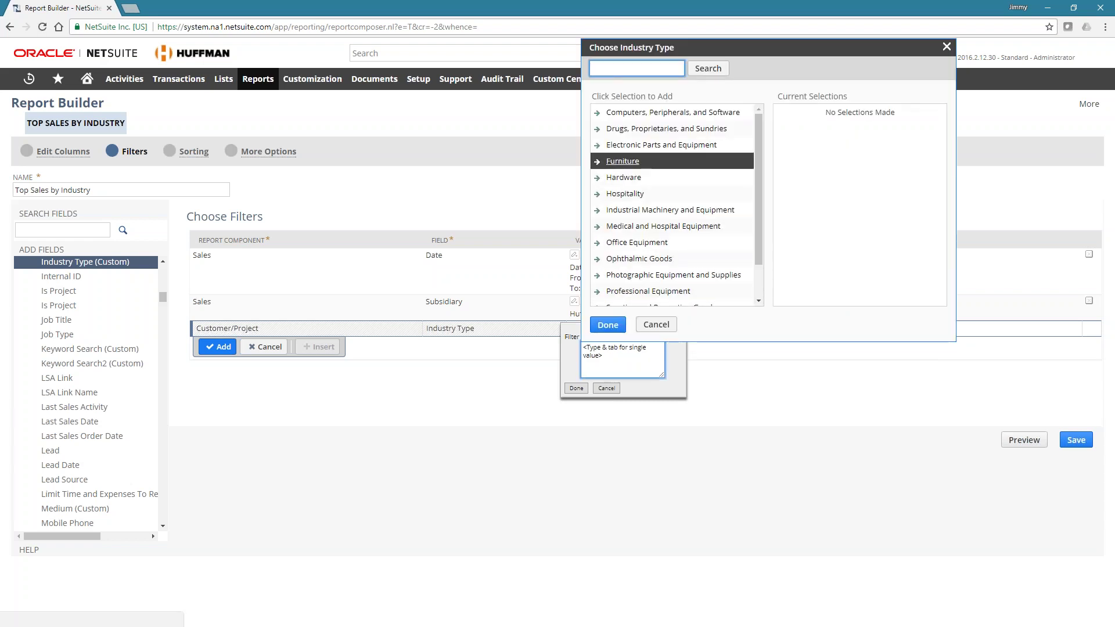
left_click_drag(762, 151, 740, 221)
left_click(624, 325)
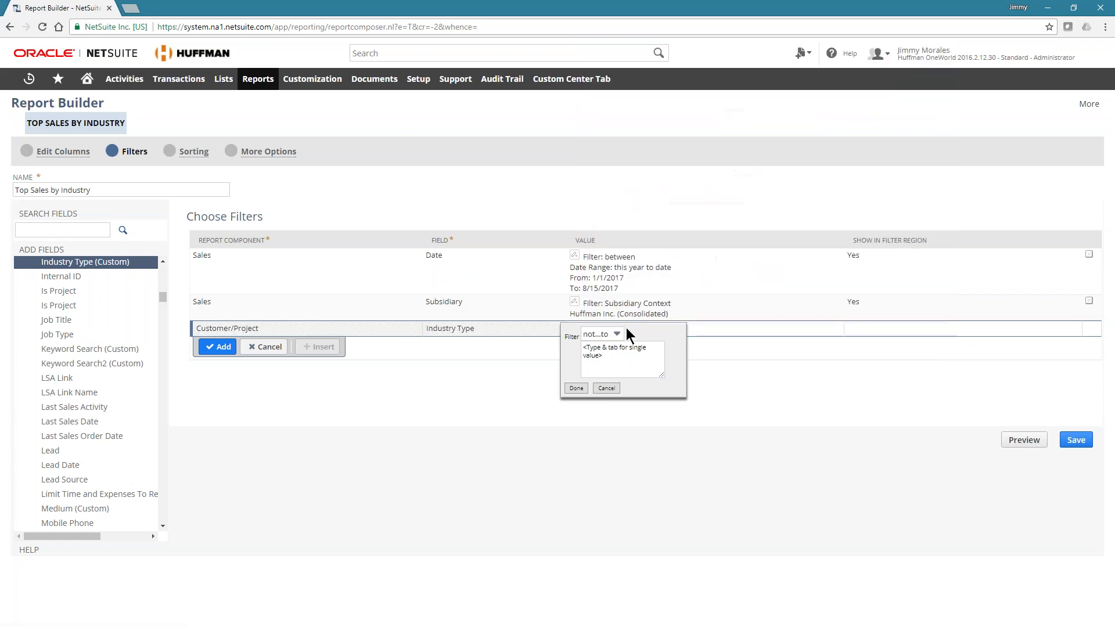
Set the Customer/Project Industry Type filter to not empty and show it in the report's filter region
left_click(616, 334)
left_click_drag(620, 384, 616, 419)
left_click(593, 392)
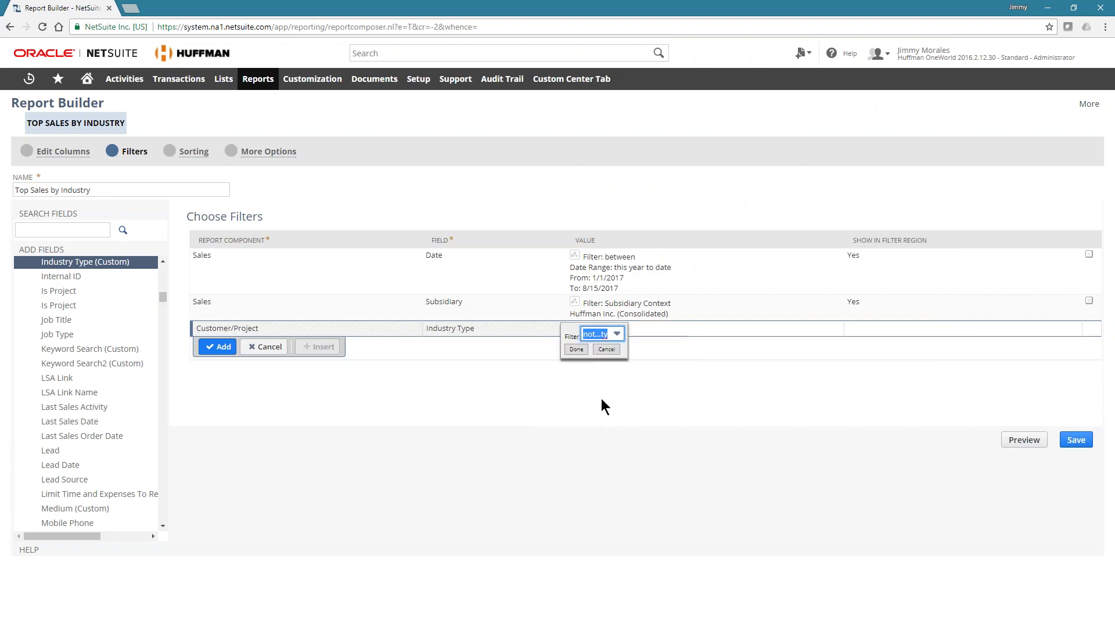
left_click(579, 351)
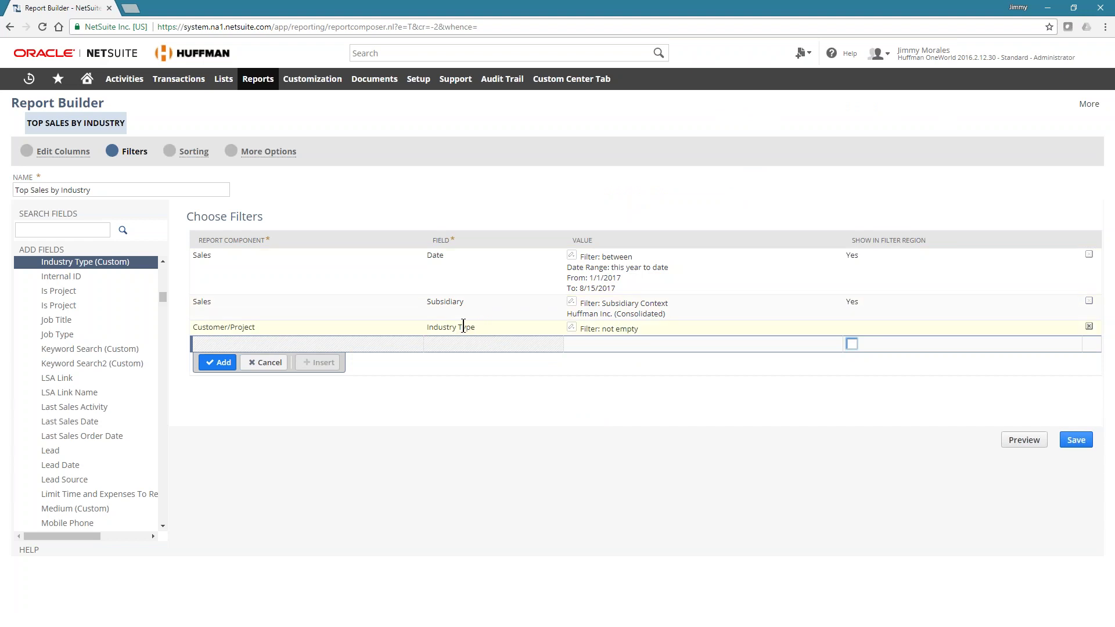
left_click(852, 328)
left_click(852, 330)
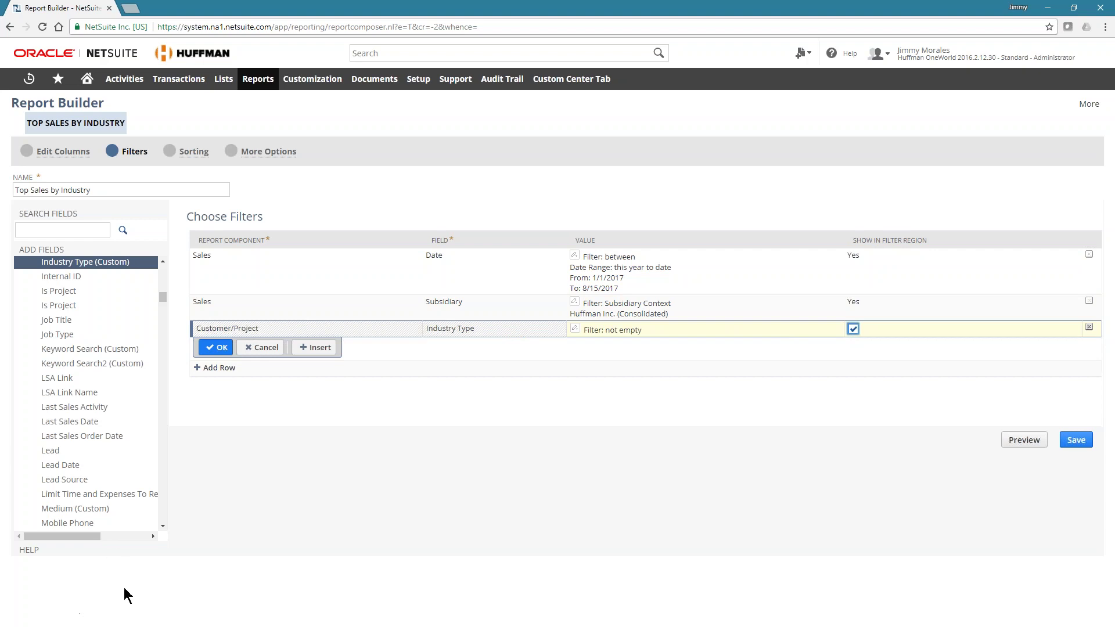
Add the Customer/Project Name field as a second sort criterion in descending order
left_click(191, 154)
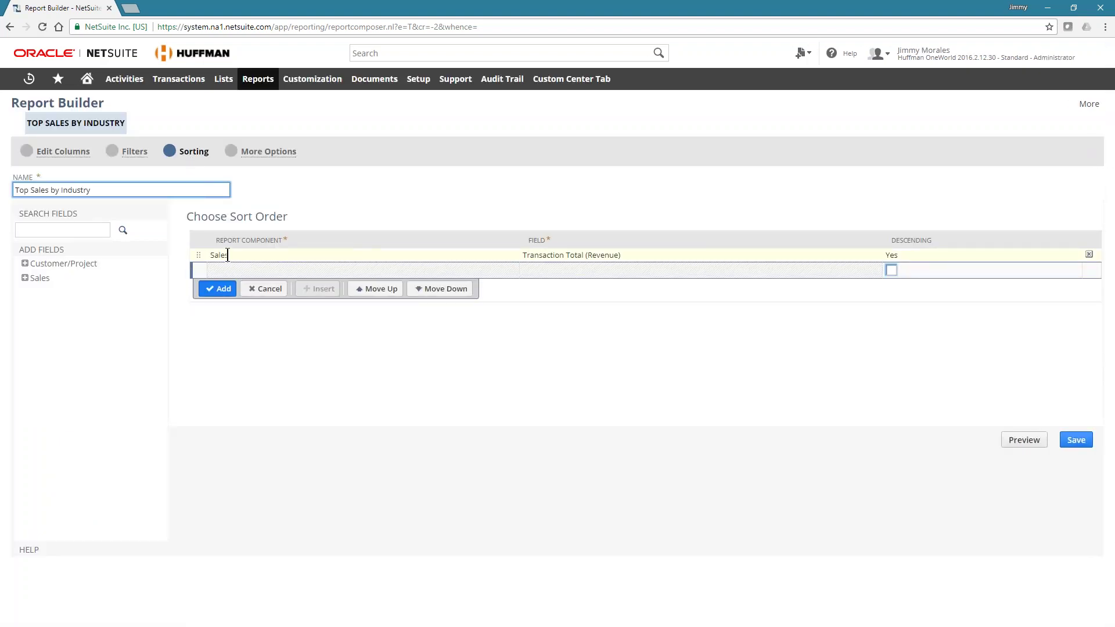
left_click(43, 265)
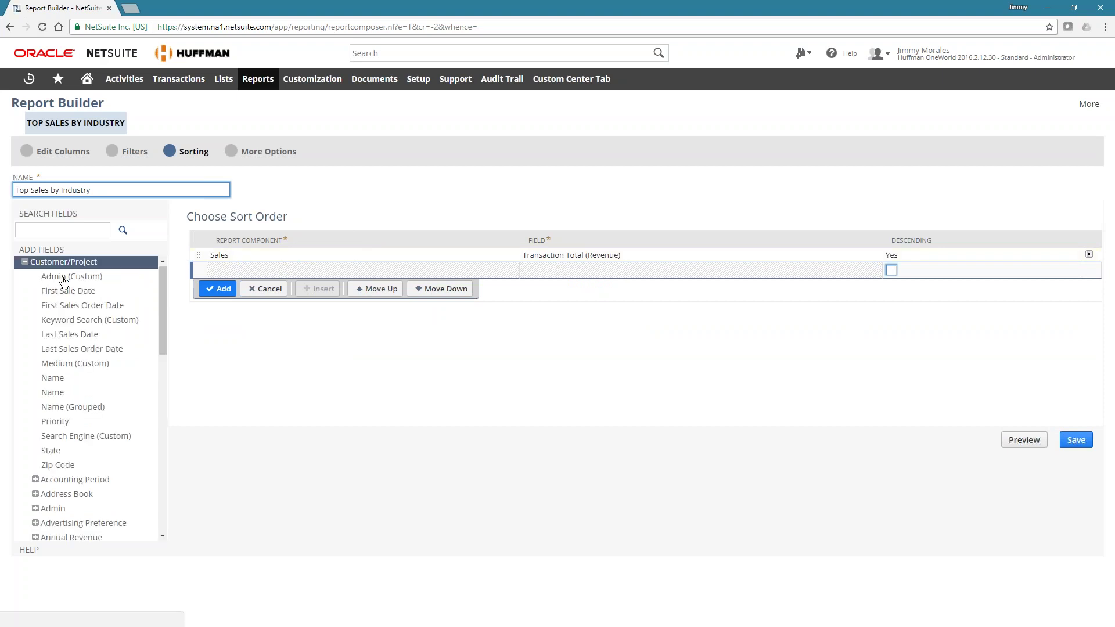
left_click(57, 380)
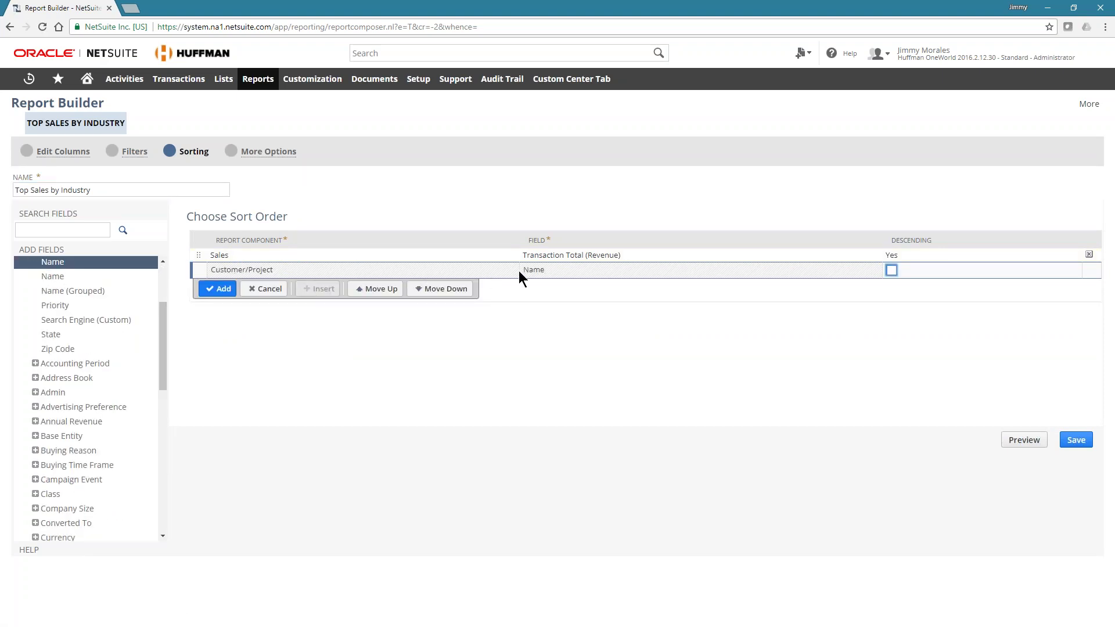
left_click(889, 271)
In the additional options, set the report's audience to role 03: Sales - US and subsidiary Huffman Inc. : Huffman Mfg
left_click(260, 152)
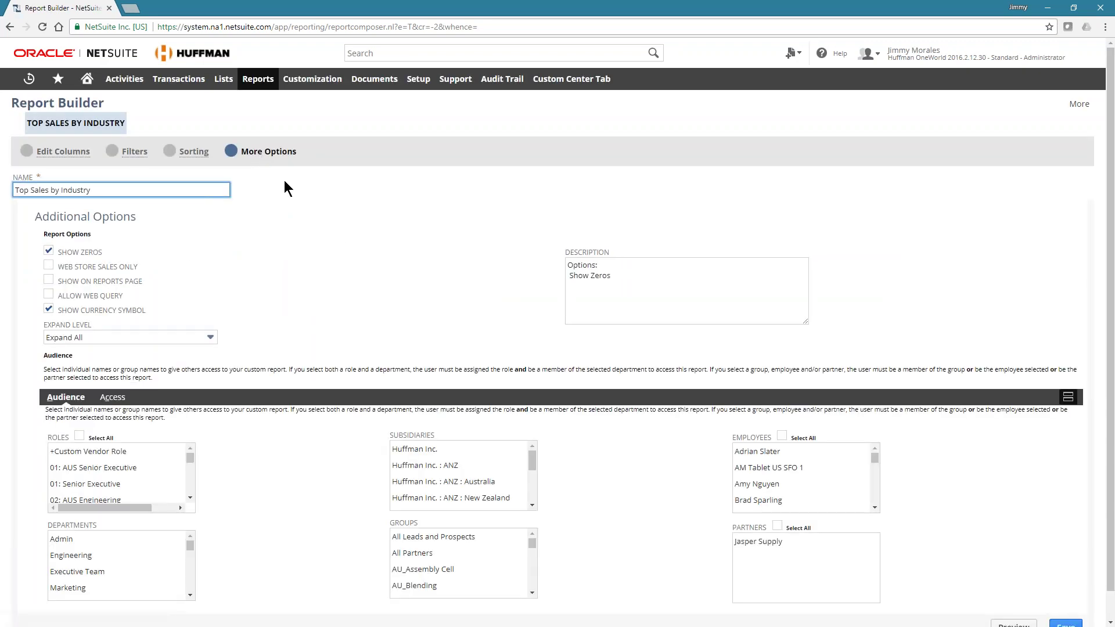
scroll(313, 251, "down", 1)
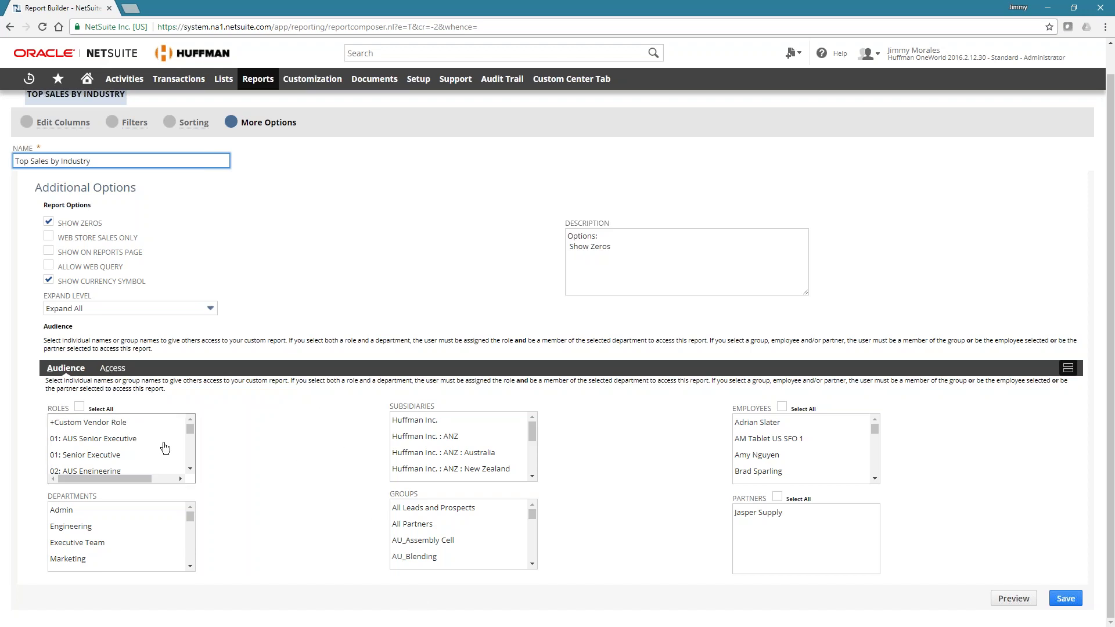
left_click_drag(190, 426, 192, 418)
left_click(111, 460)
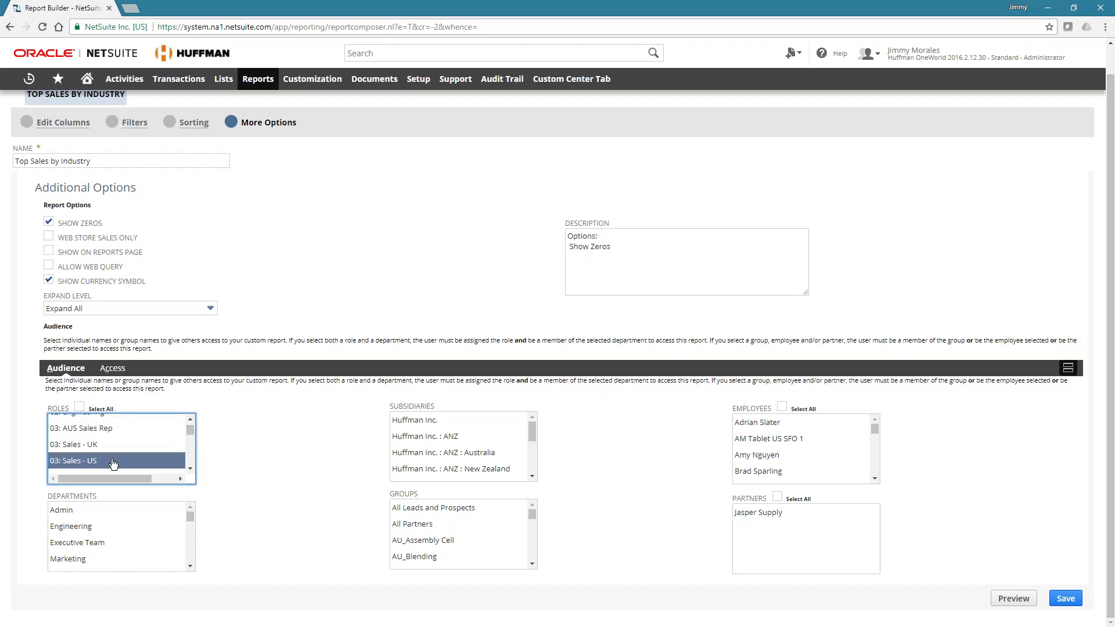
left_click_drag(531, 434, 544, 470)
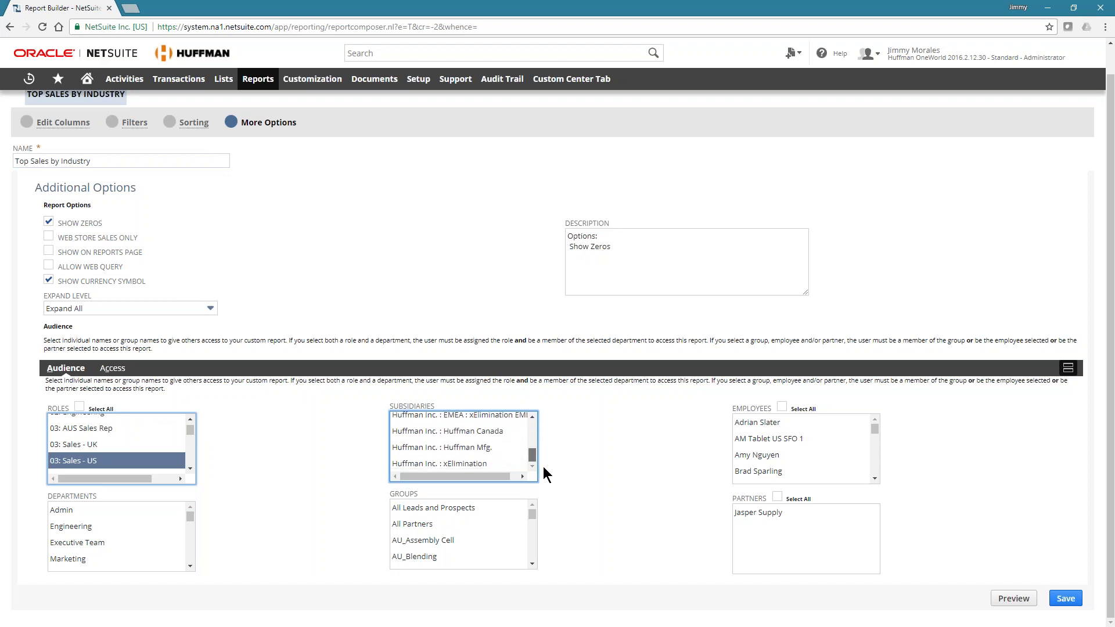
left_click(480, 451)
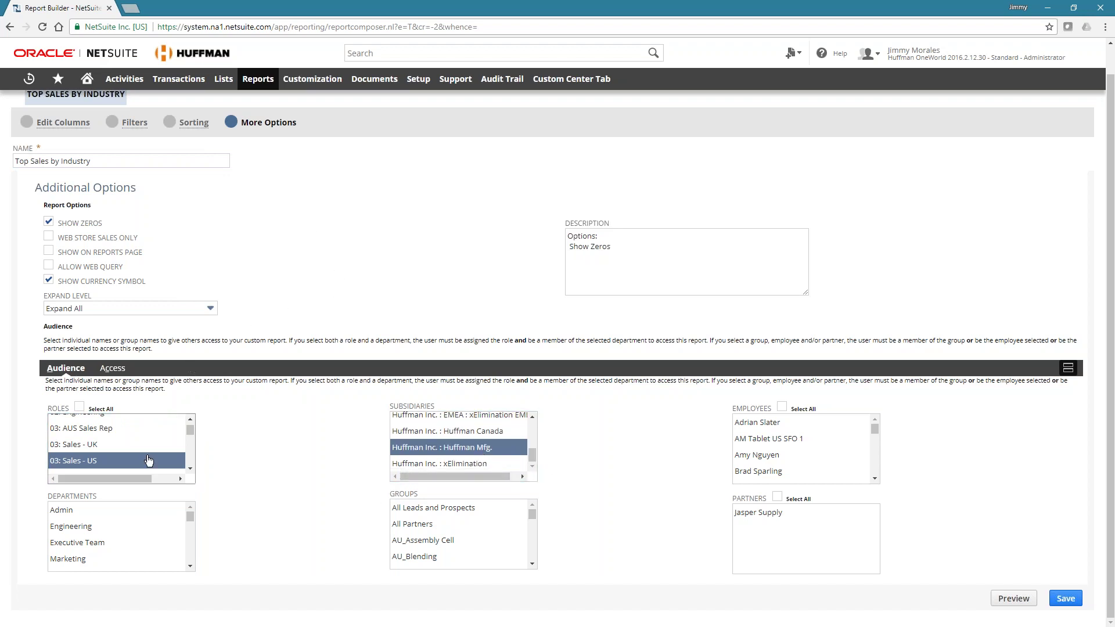
Extend the report's audience to all roles and review the available subsidiaries from the beginning of their list
left_click(79, 406)
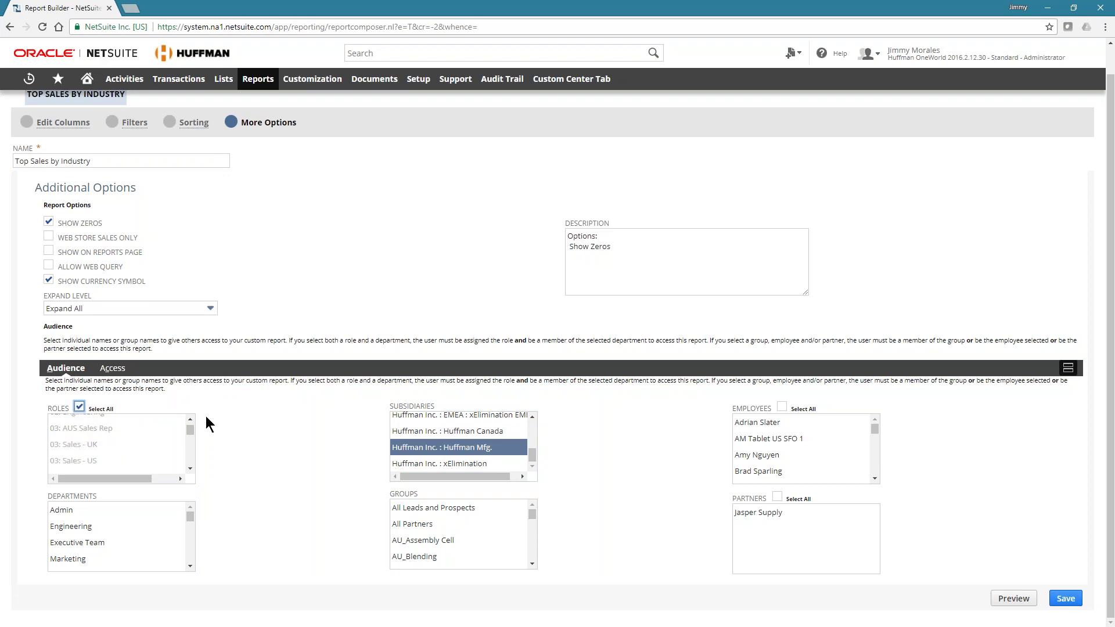
left_click(532, 443)
left_click(531, 451)
left_click(531, 442)
left_click_drag(530, 447, 531, 427)
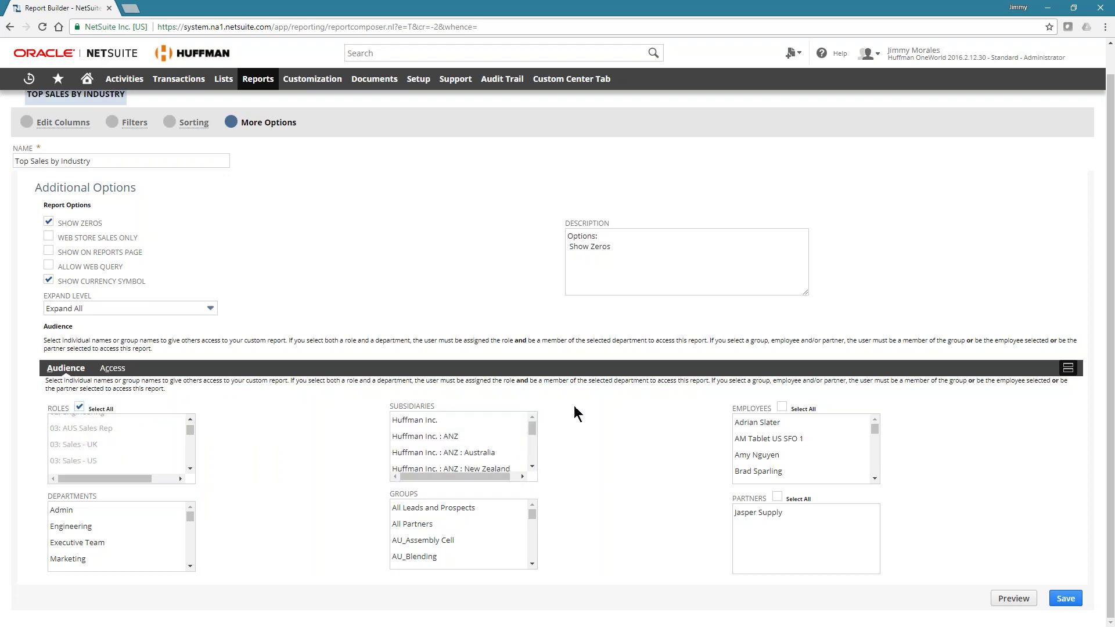
Preview the filtered report and collapse it to its industry totals
left_click(1015, 598)
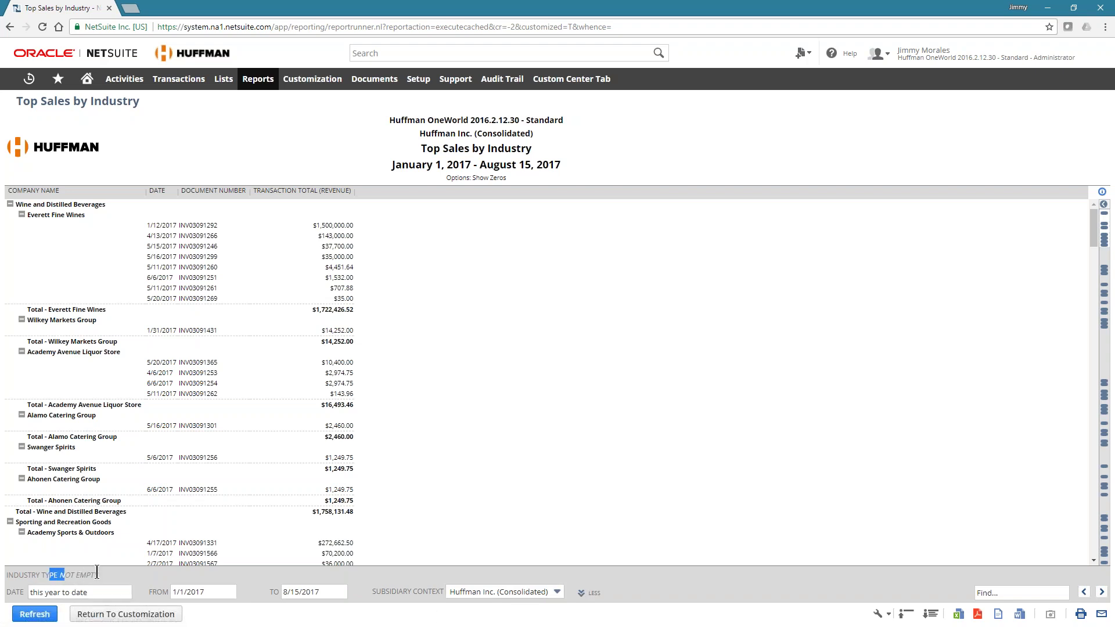
left_click(6, 578)
left_click(904, 614)
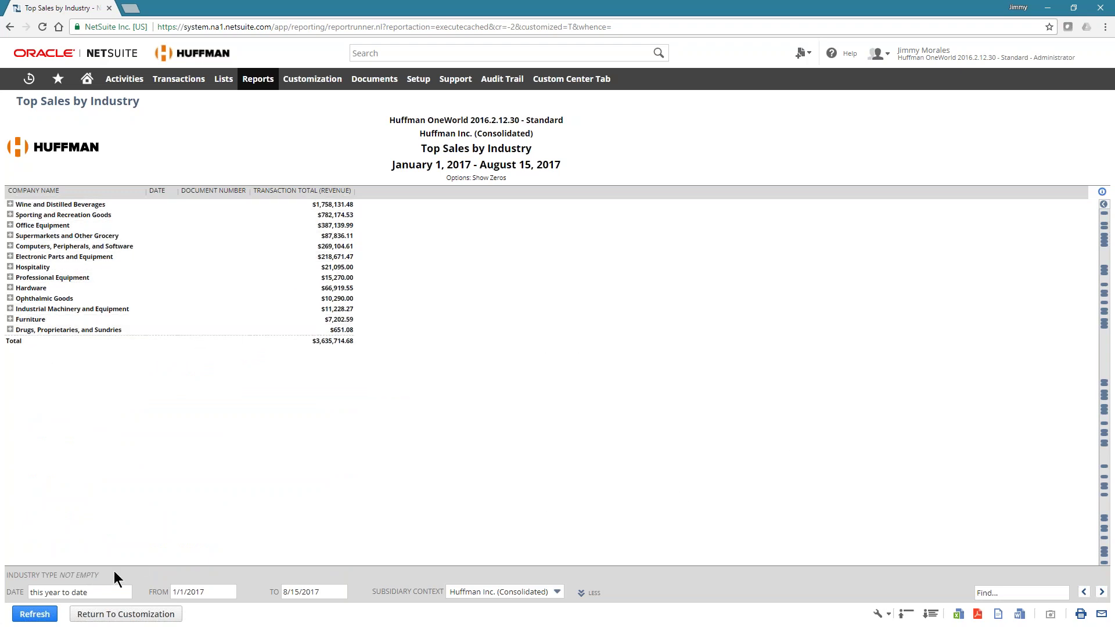
Return to customizing the report and save it as Top Sales by Industry
left_click(141, 613)
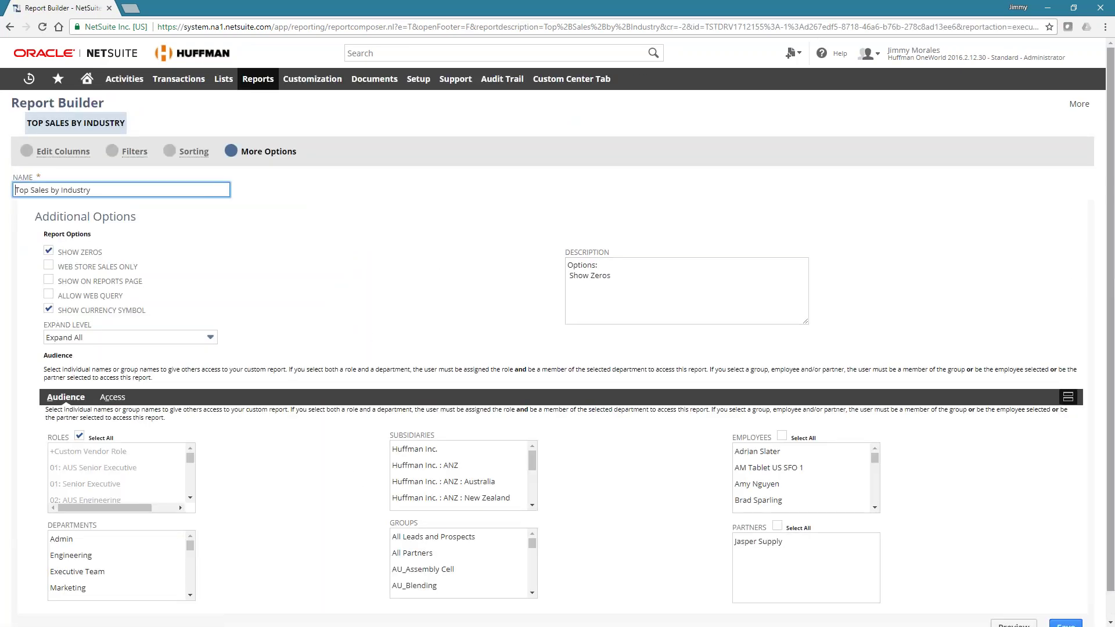
left_click_drag(1109, 319, 1110, 347)
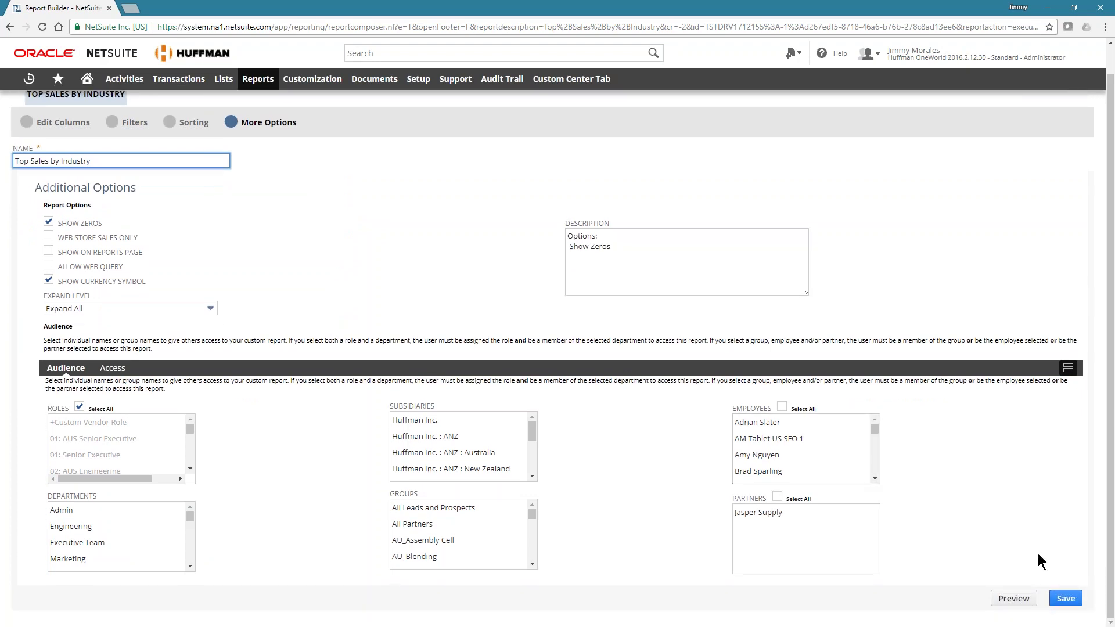
left_click(1066, 599)
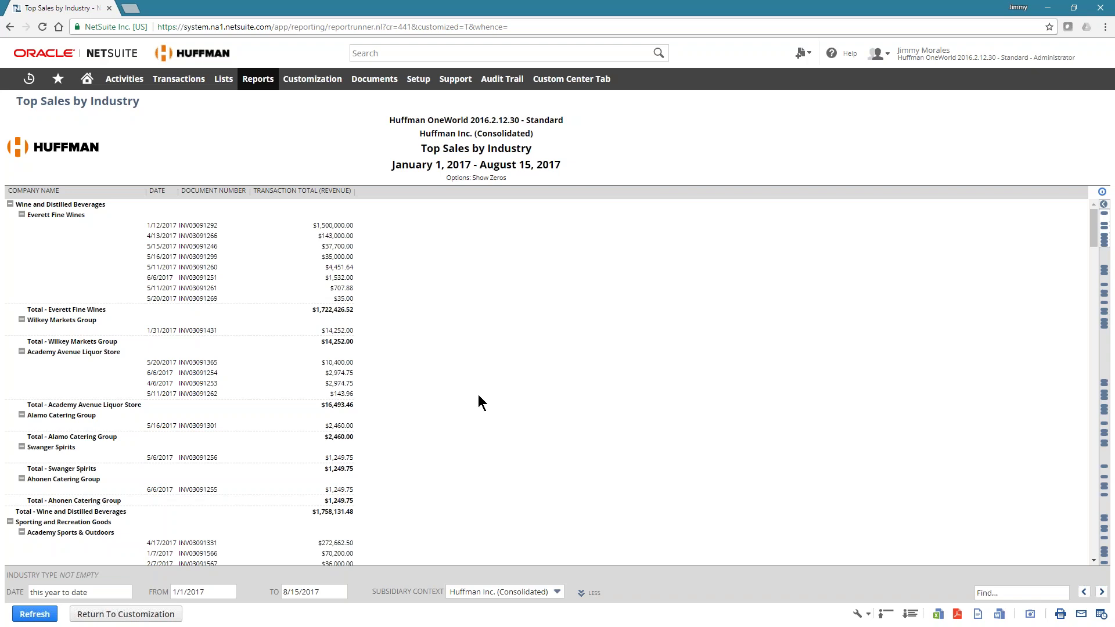
Reopen the saved report for customization and examine the settings of the Company Name group and the Transaction Total (Revenue) column
left_click(123, 616)
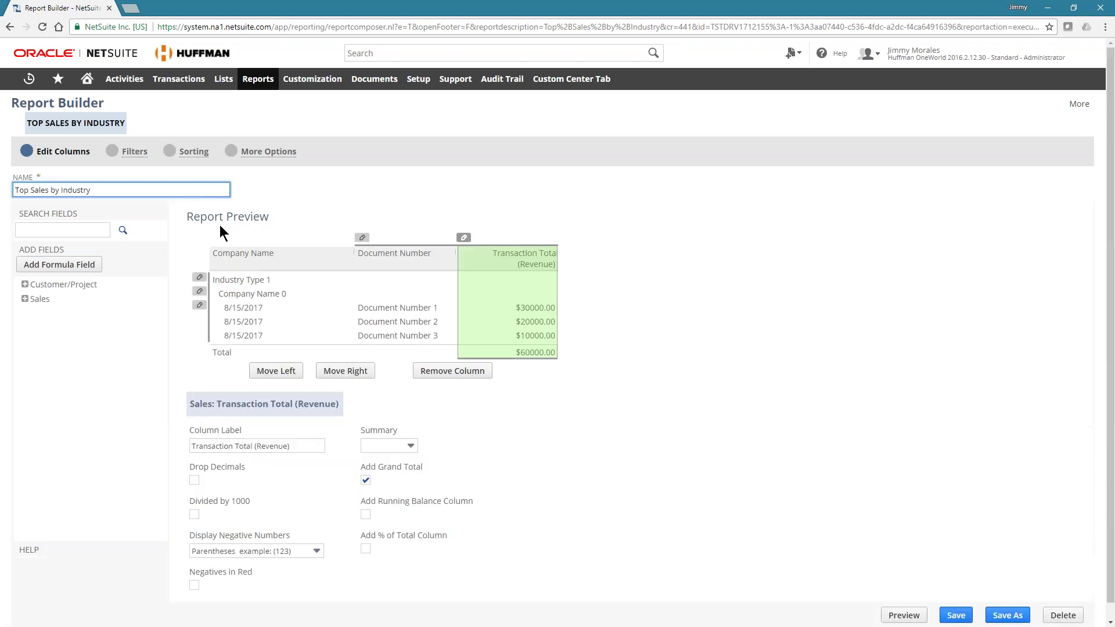
left_click(200, 292)
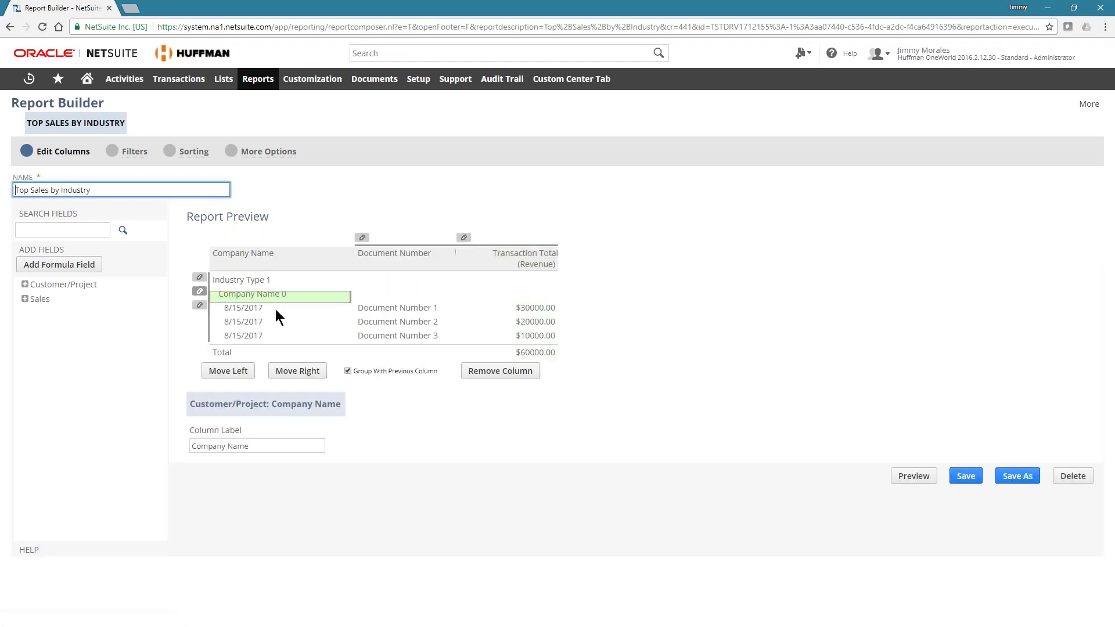
left_click(495, 292)
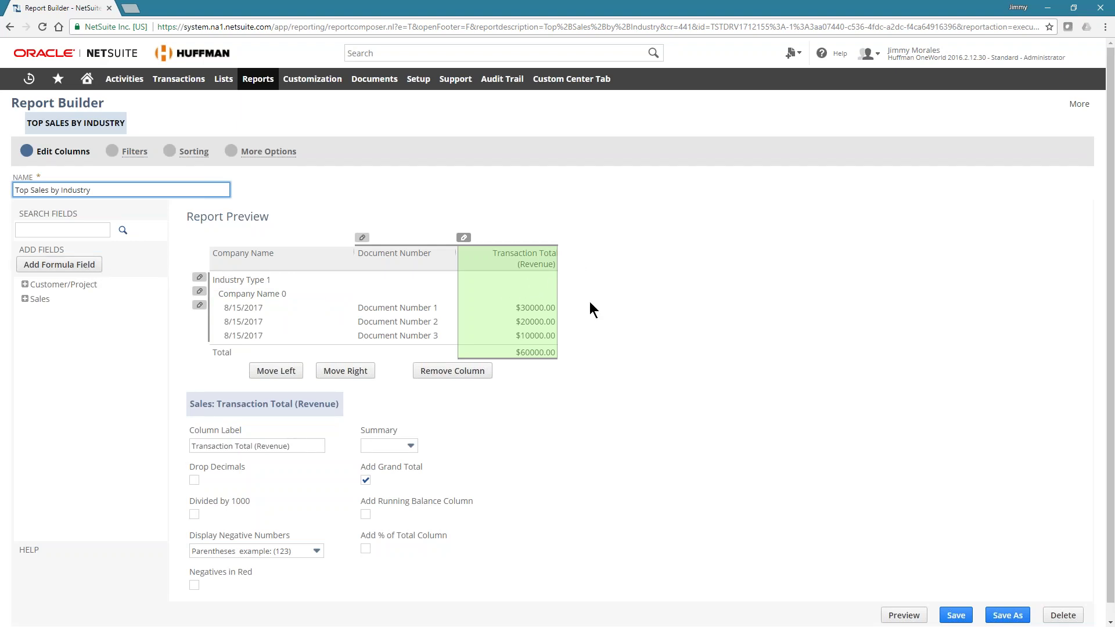
Add a formula column to the report and look through the available formula types without choosing one
left_click(59, 264)
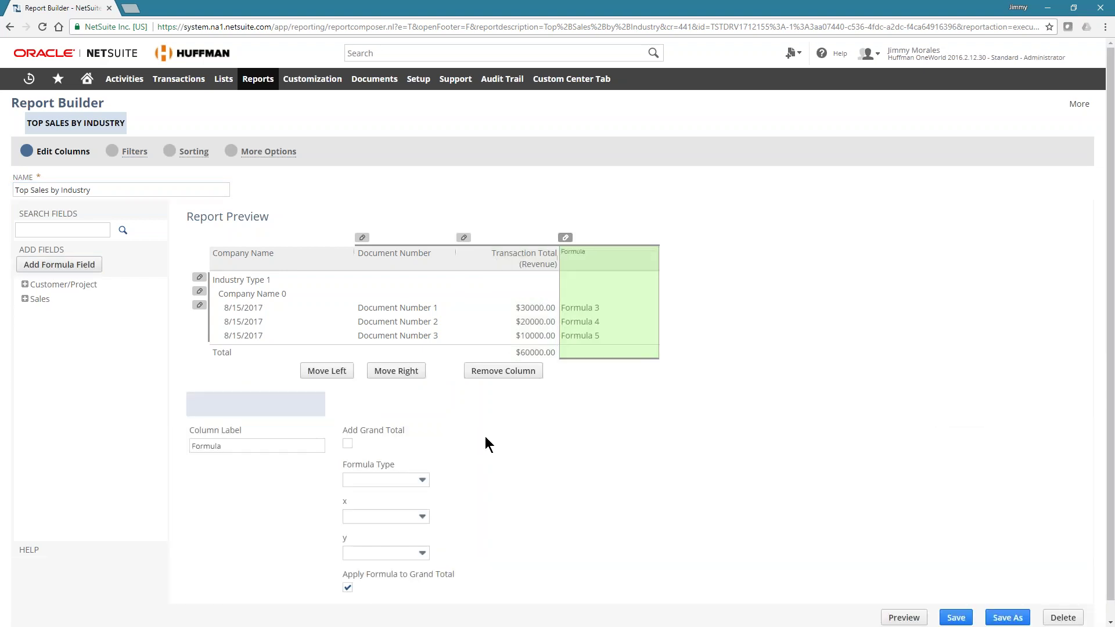
scroll(488, 414, "down", 1)
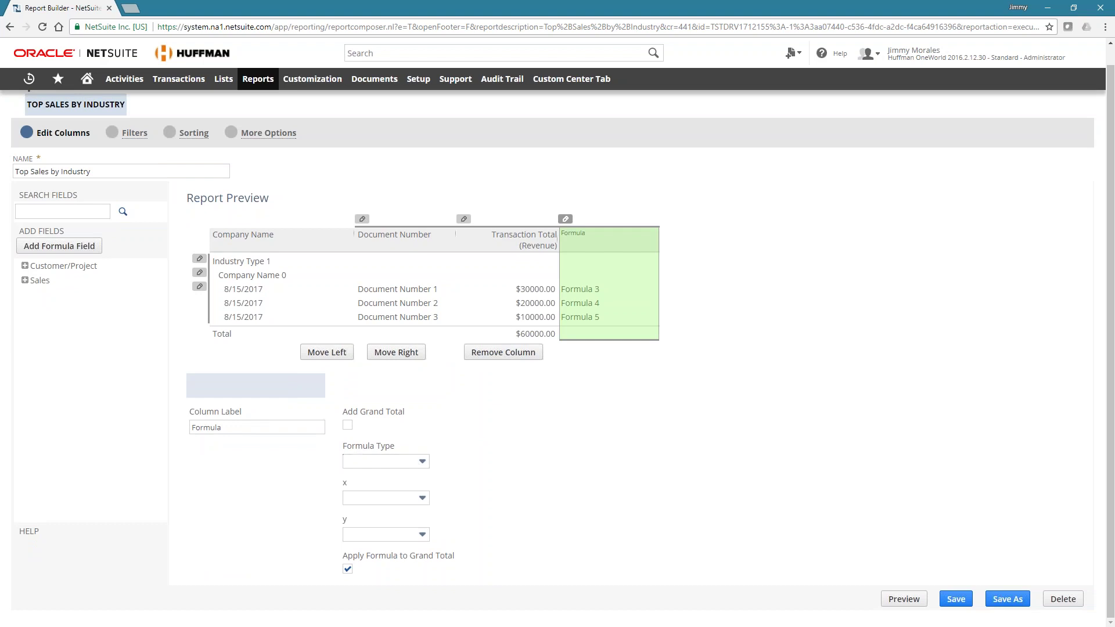
left_click(422, 461)
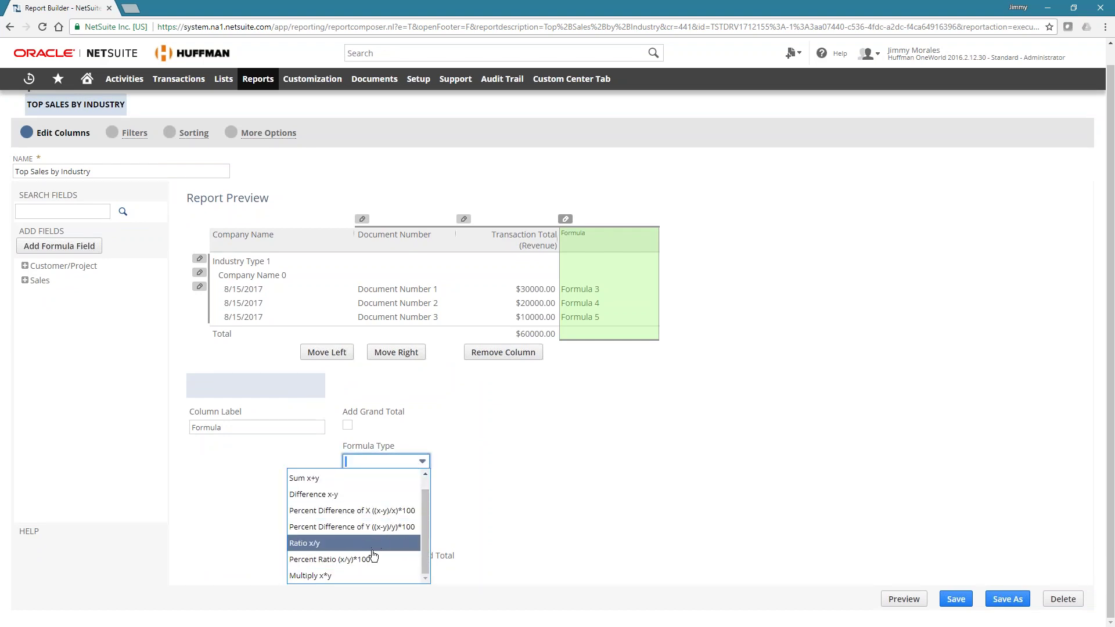
left_click_drag(425, 553, 427, 505)
left_click(411, 461)
left_click(477, 463)
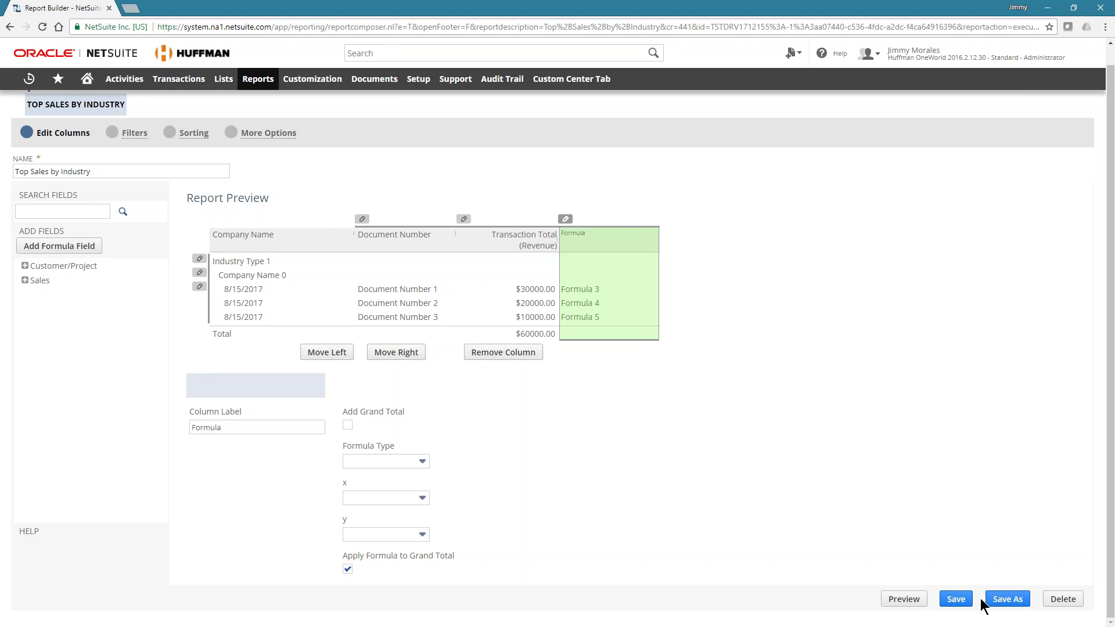
Try to save the report with the incomplete formula column, then remove that column and save over the existing report
left_click(957, 601)
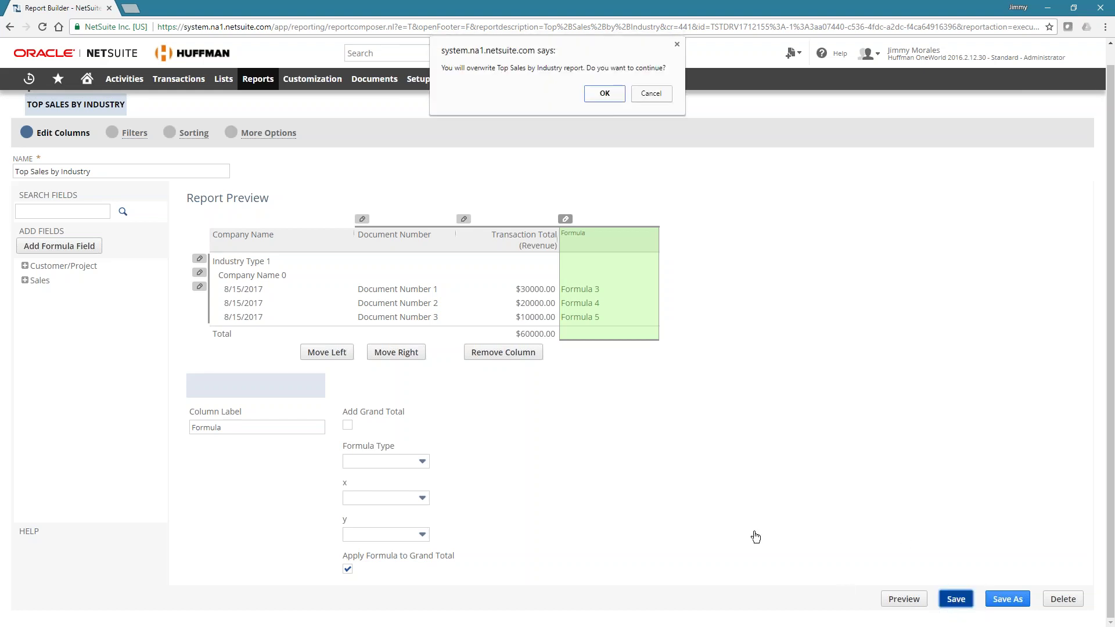
left_click(593, 100)
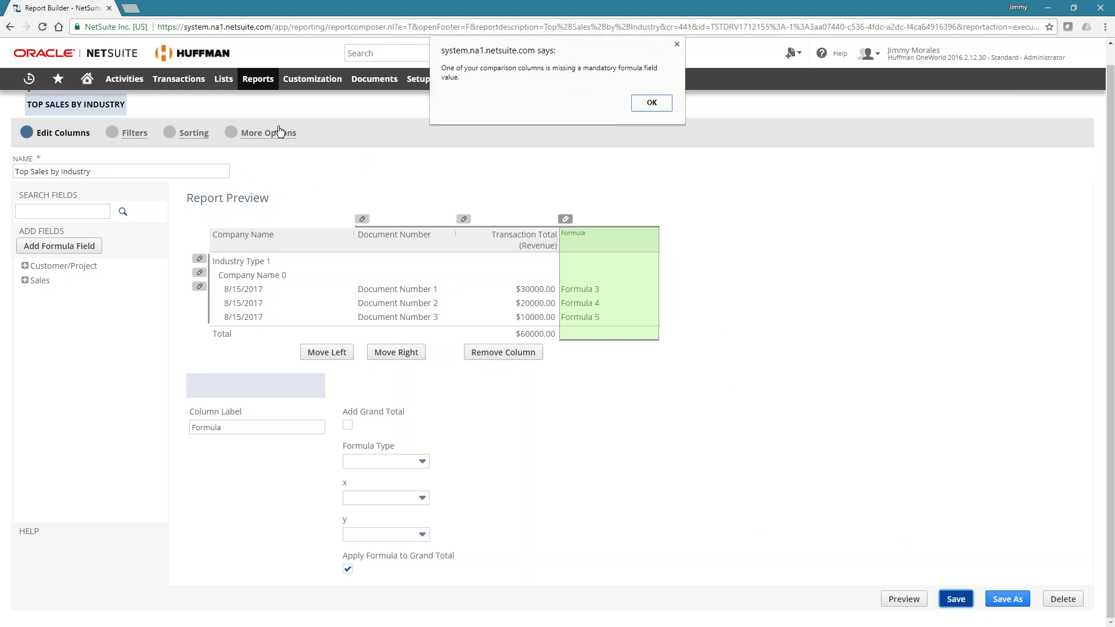
left_click(650, 103)
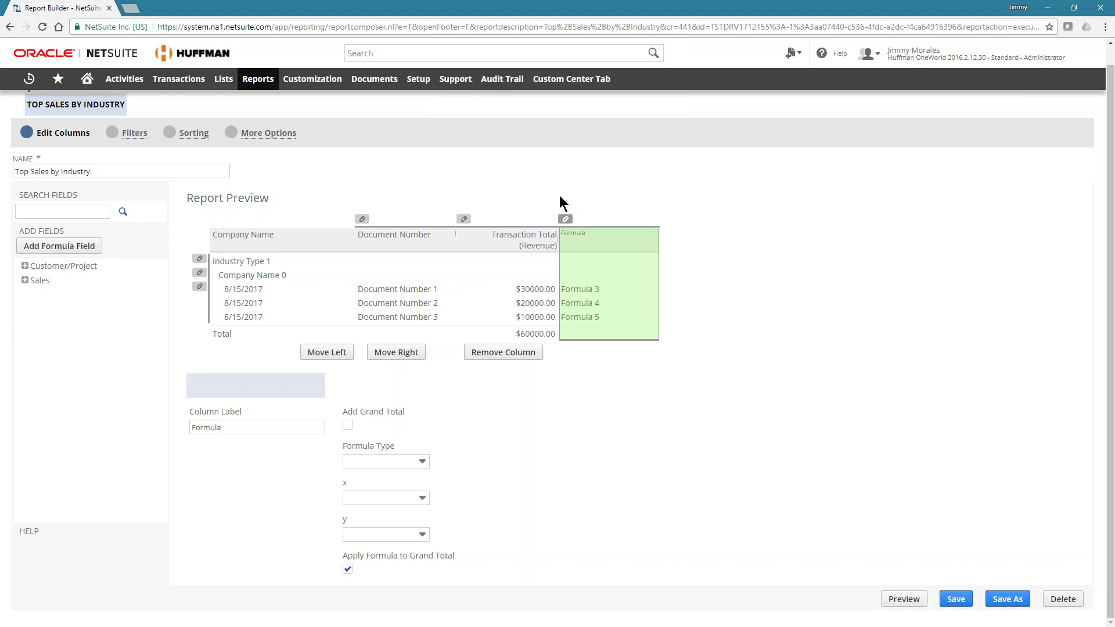
left_click(501, 350)
left_click(952, 614)
left_click(596, 98)
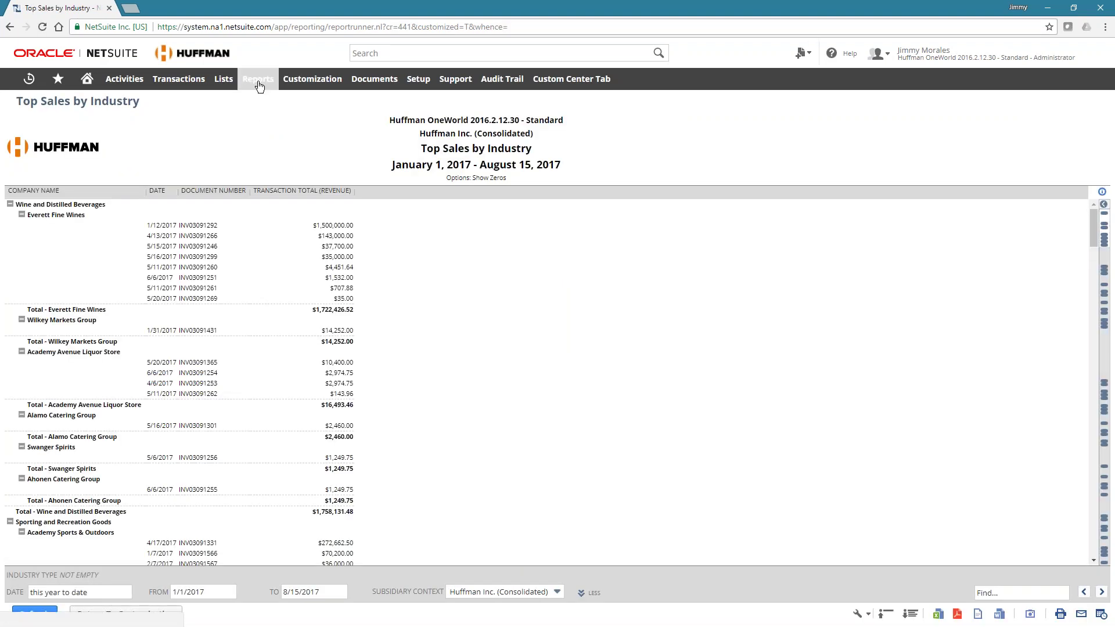
mouse_move(259, 86)
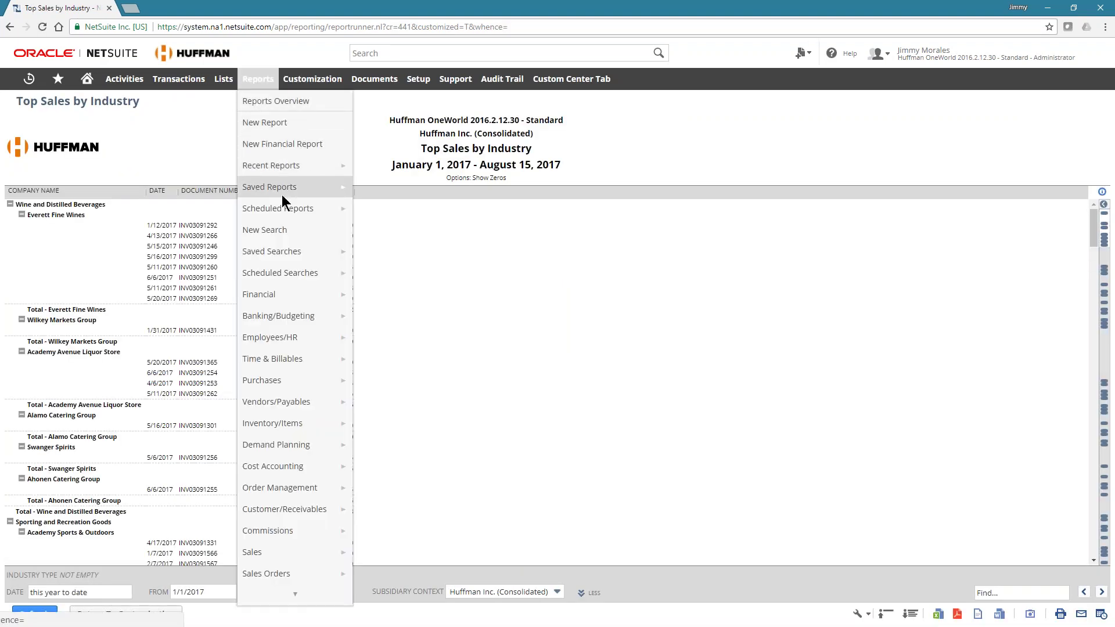
mouse_move(315, 188)
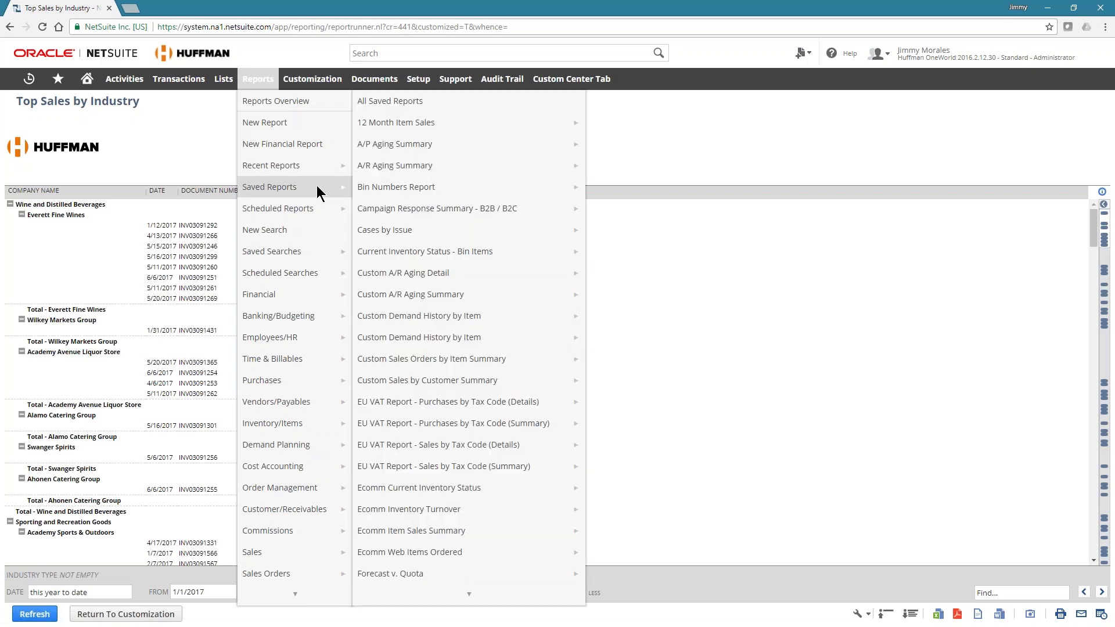
mouse_move(308, 252)
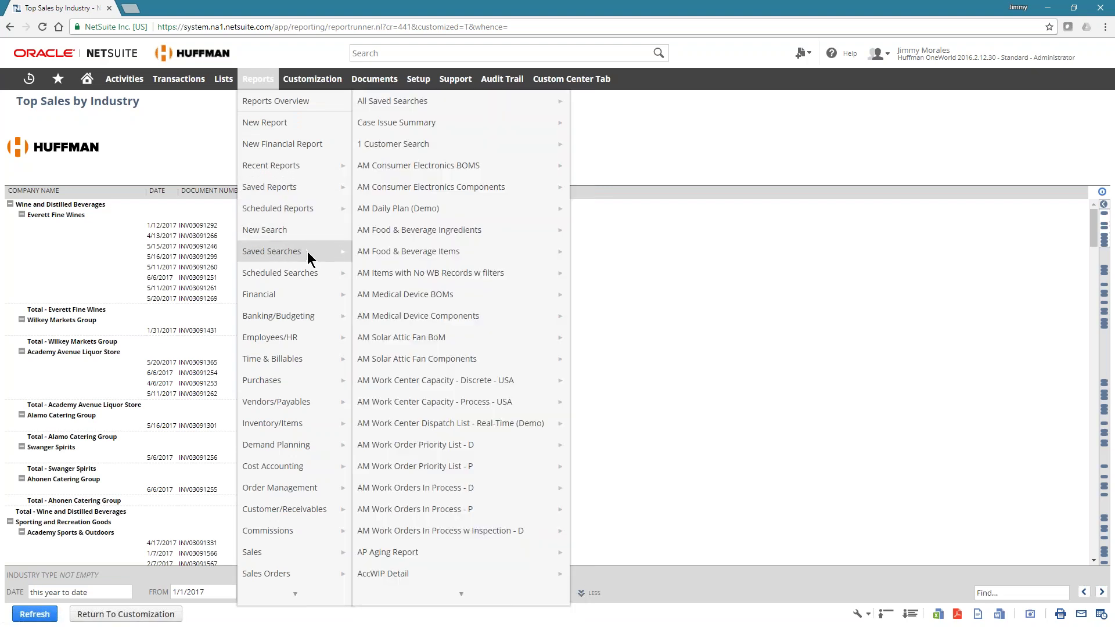
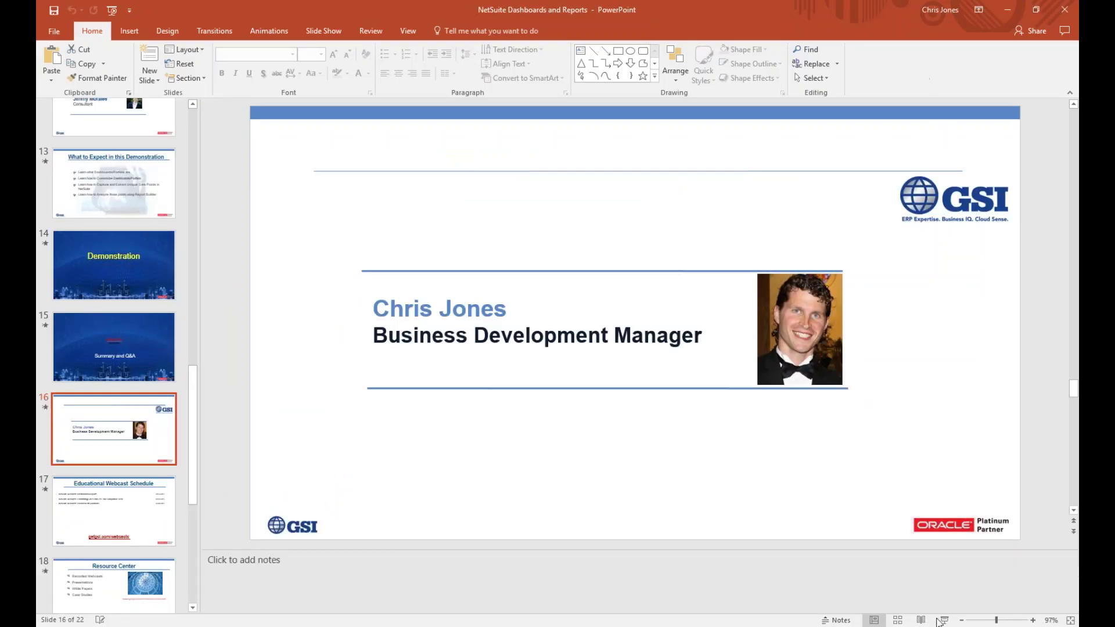
Switch to the NetSuite Dashboards and Reports presentation in PowerPoint and start its slide show from the current slide
key("shift+F5")
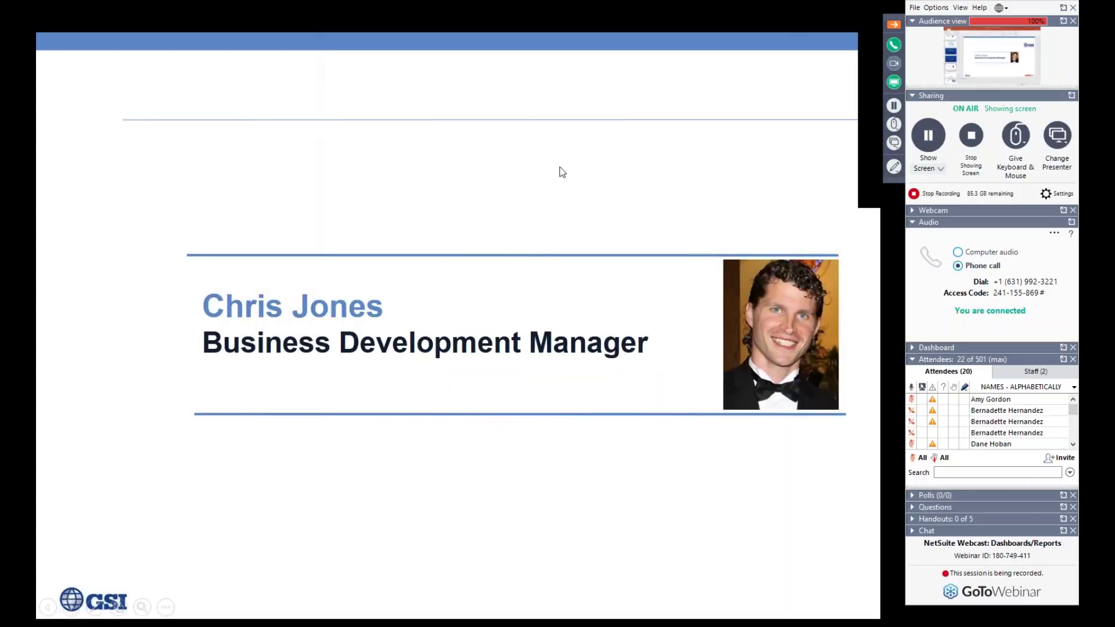
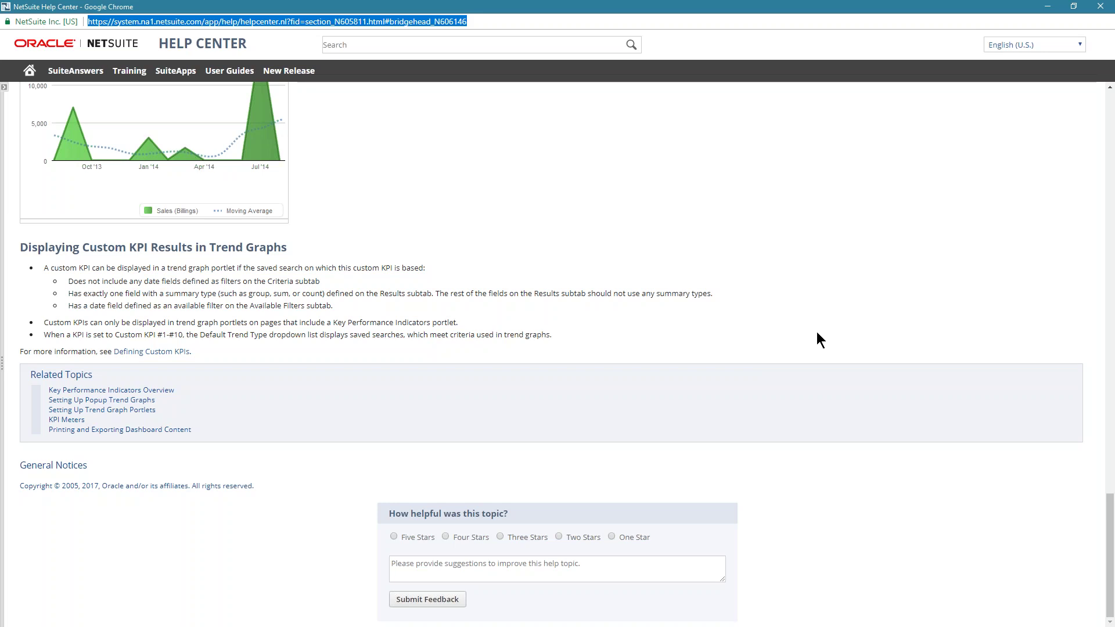
Read the conditions for displaying custom KPI results in trend graphs, highlighting the date-field and summary-type requirements
scroll(725, 390, "up", 1)
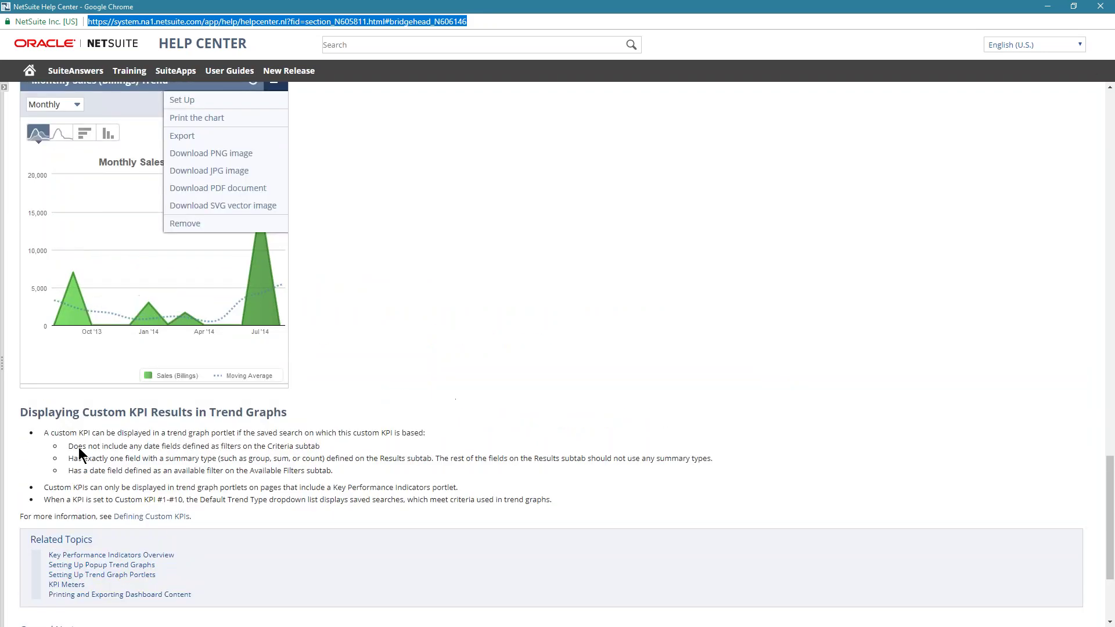
scroll(114, 346, "down", 3)
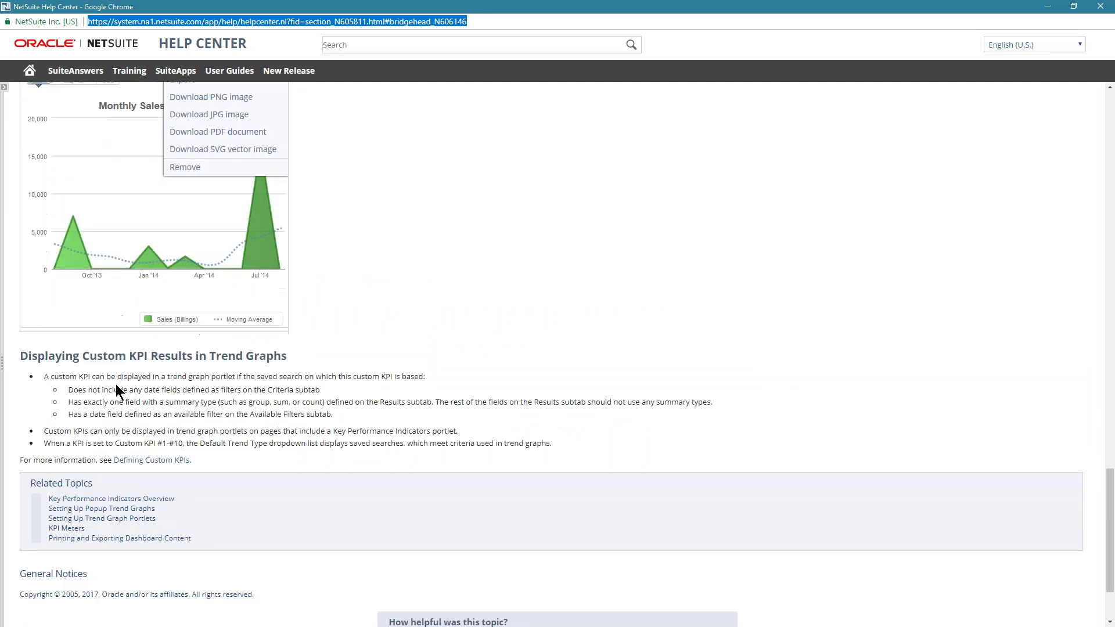
left_click_drag(64, 295, 366, 310)
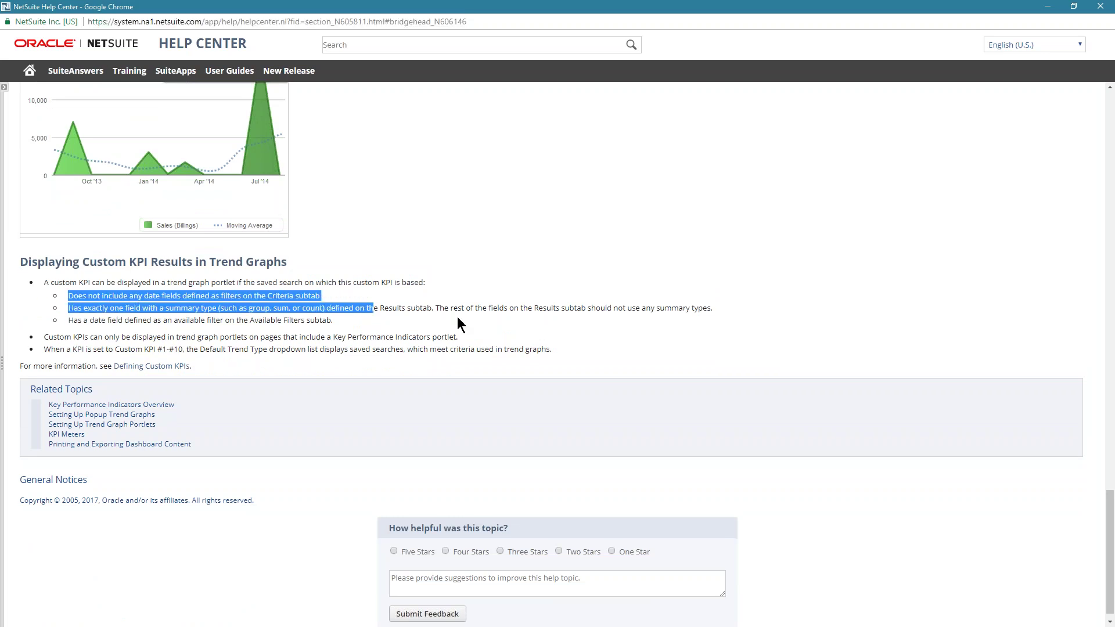
left_click_drag(458, 318, 553, 318)
left_click(382, 356)
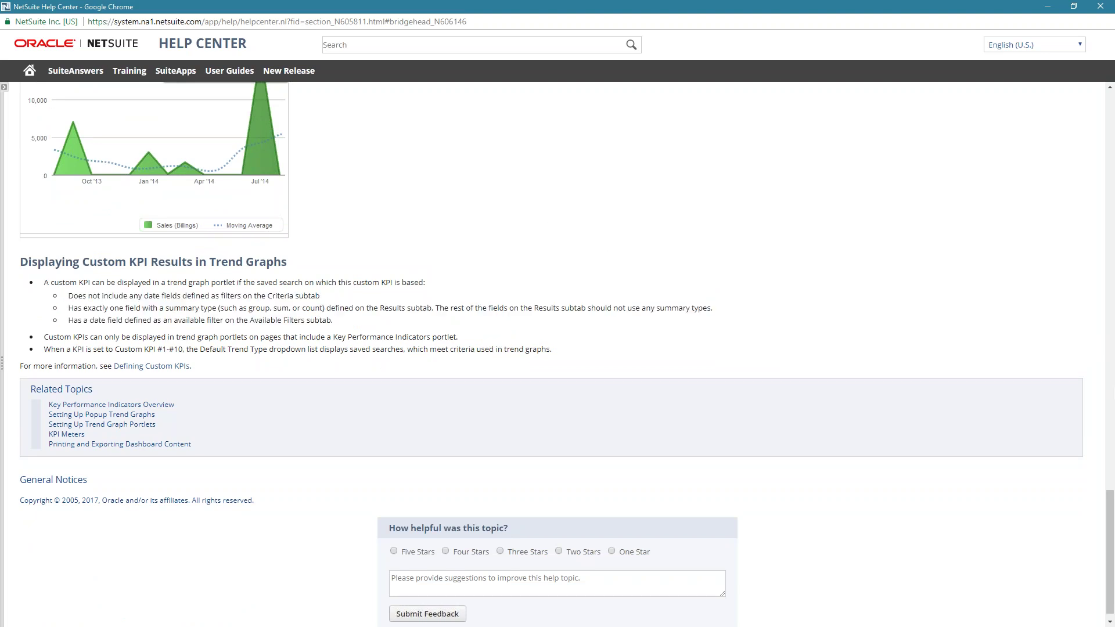
Trace the help path from SuiteAnalytics through Dashboards and Key Performance Indicators Overview to the Trend Graphs topic
left_click_drag(1110, 559, 1044, 162)
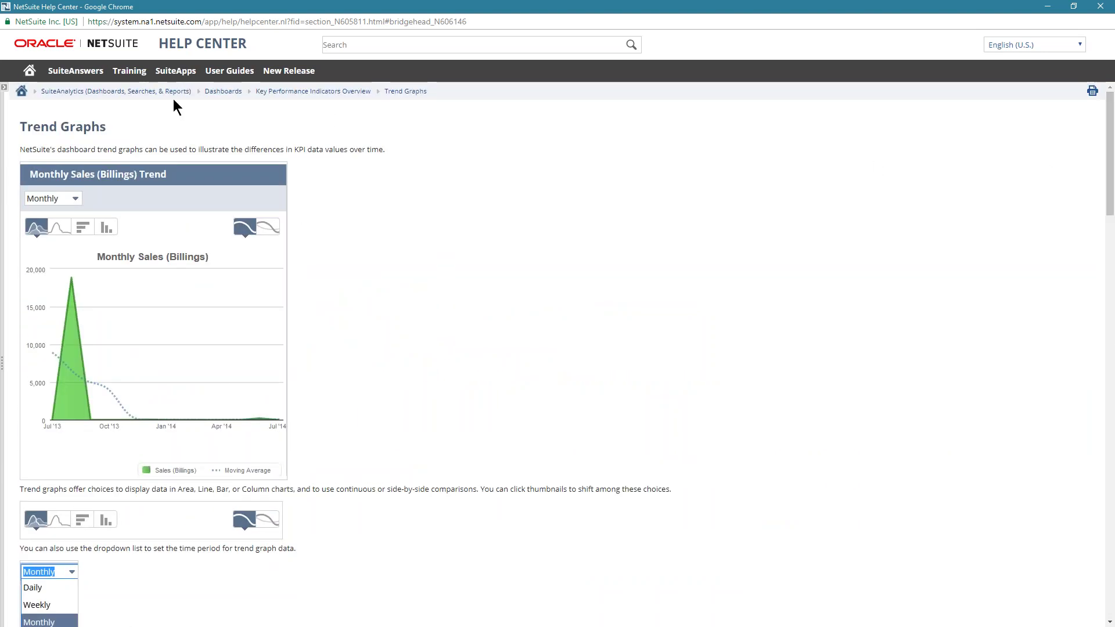
left_click(150, 94)
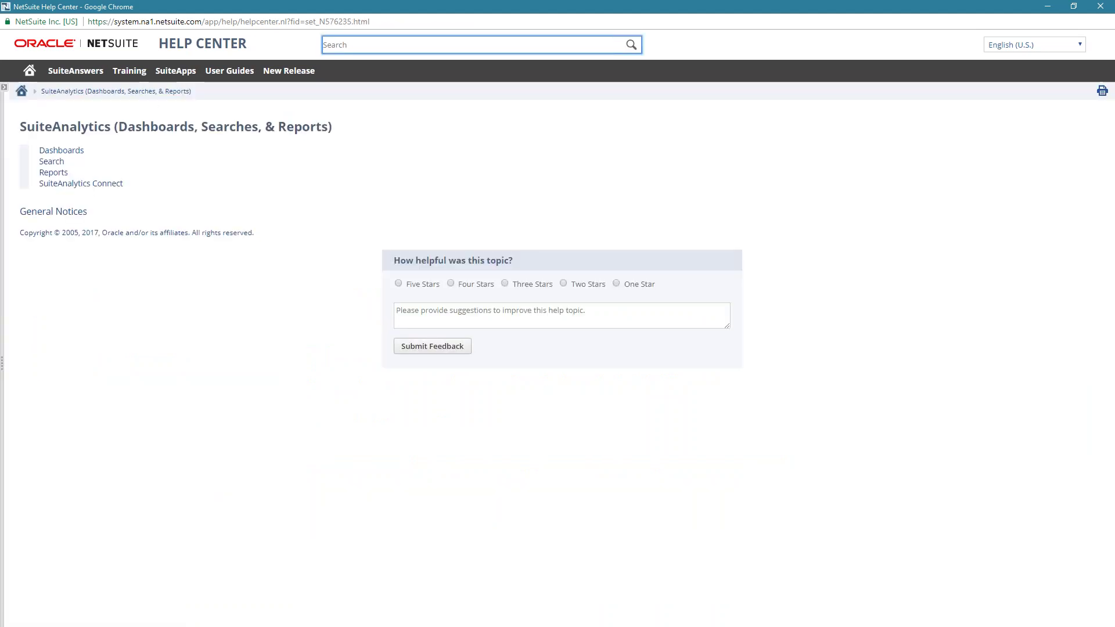
left_click(61, 150)
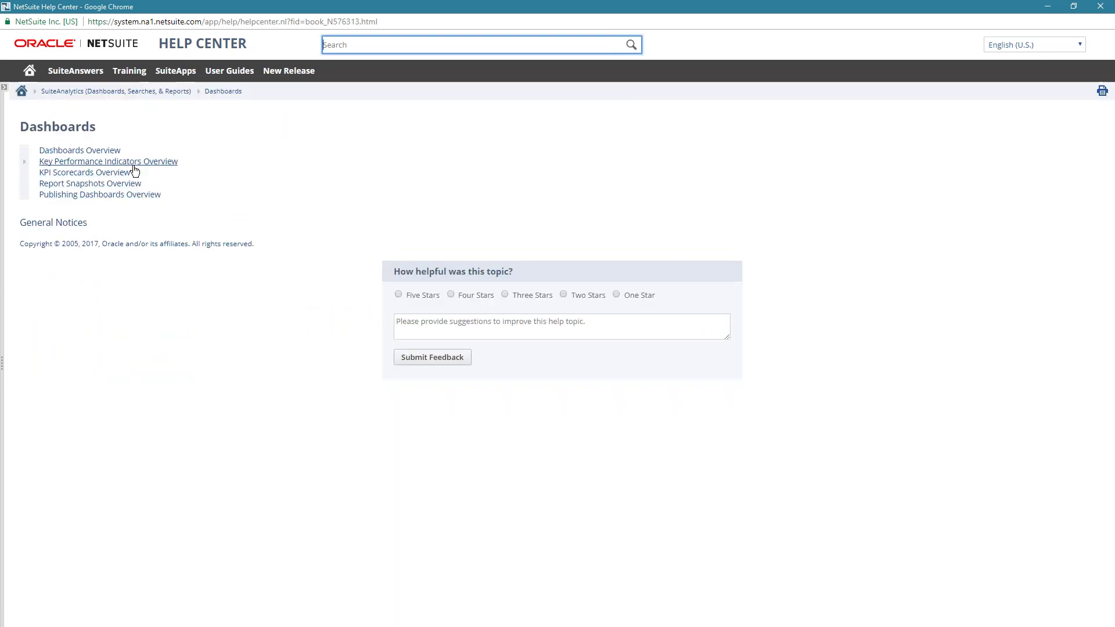
left_click(100, 165)
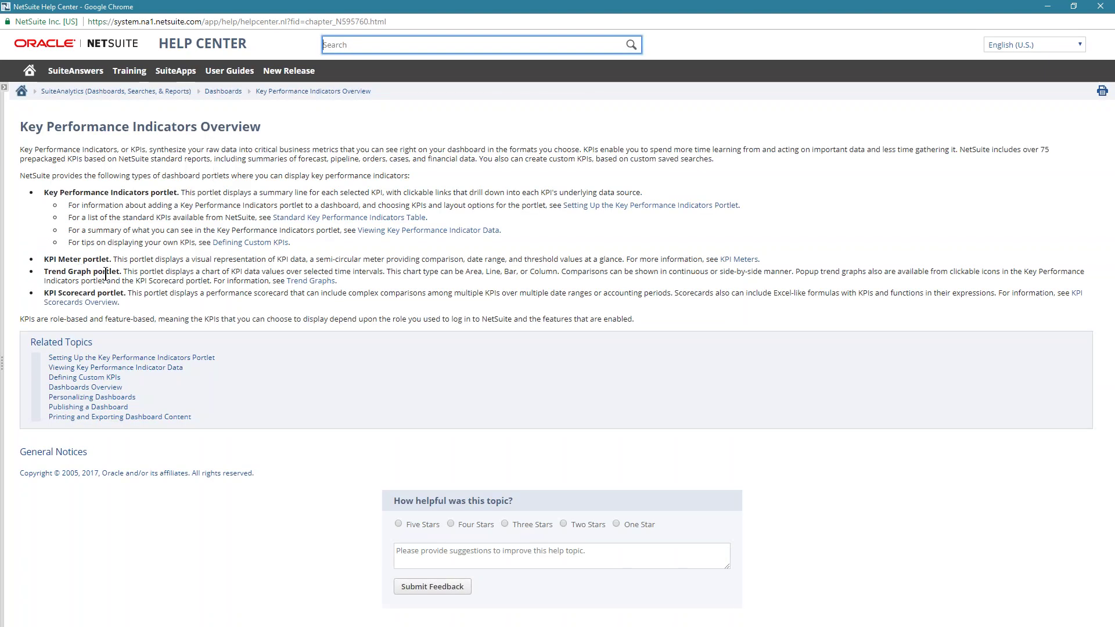
left_click(321, 285)
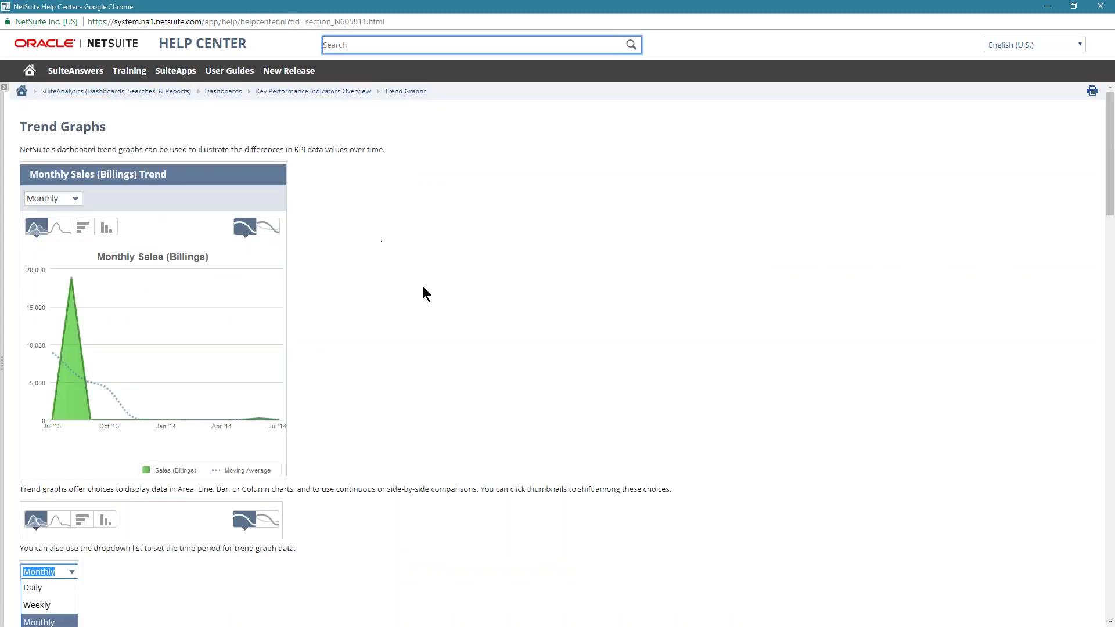
Review the Trend Graphs topic through its custom KPI section and open the linked Defining Custom KPIs topic
scroll(409, 299, "down", 1)
scroll(393, 291, "down", 4)
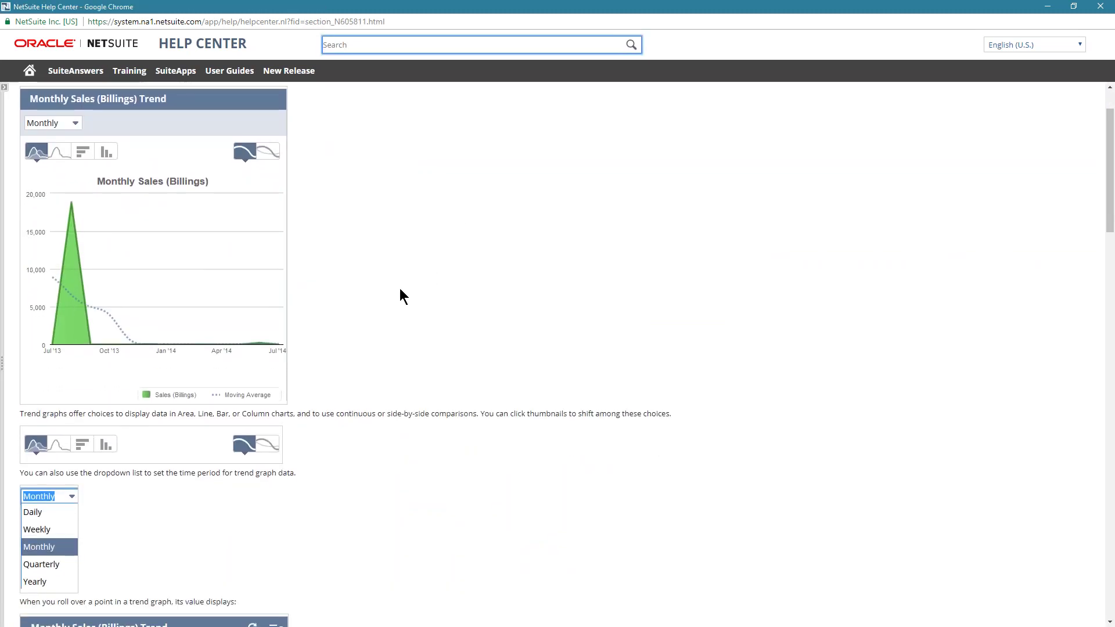
left_click_drag(1106, 203, 1089, 530)
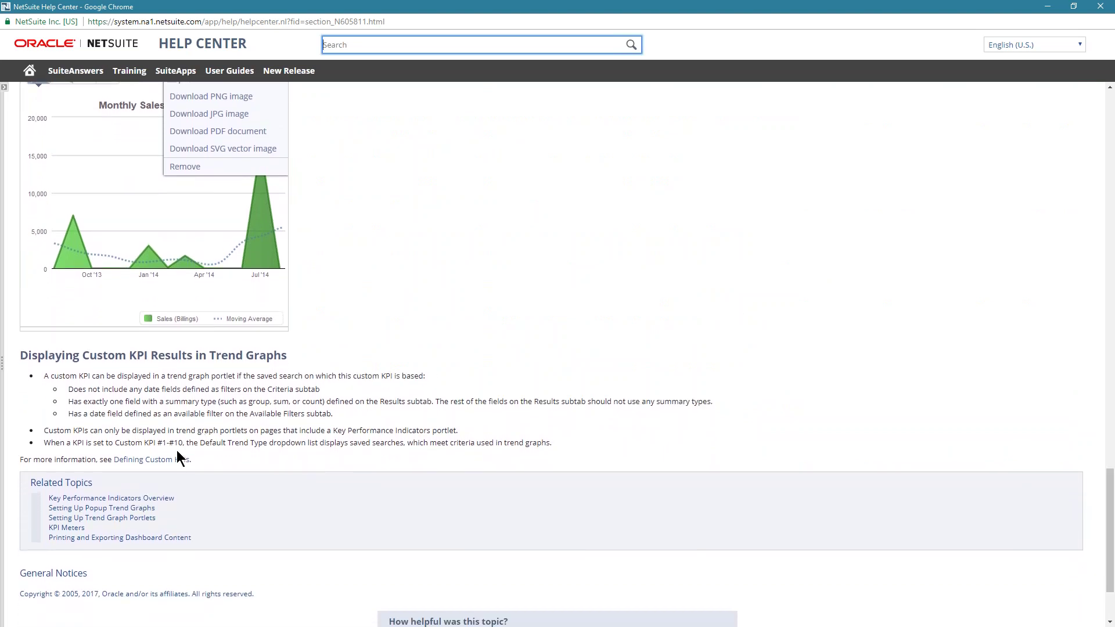
left_click(172, 459)
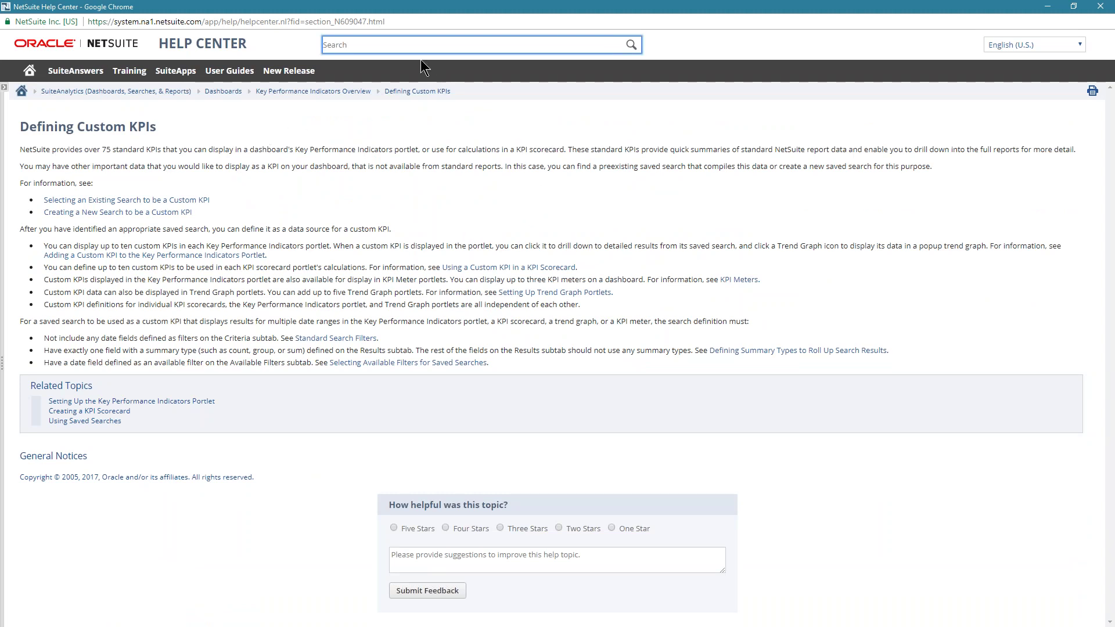
Open the Report Snapshots Overview from the Dashboards help topics and read about adding and using report snapshots
left_click(223, 91)
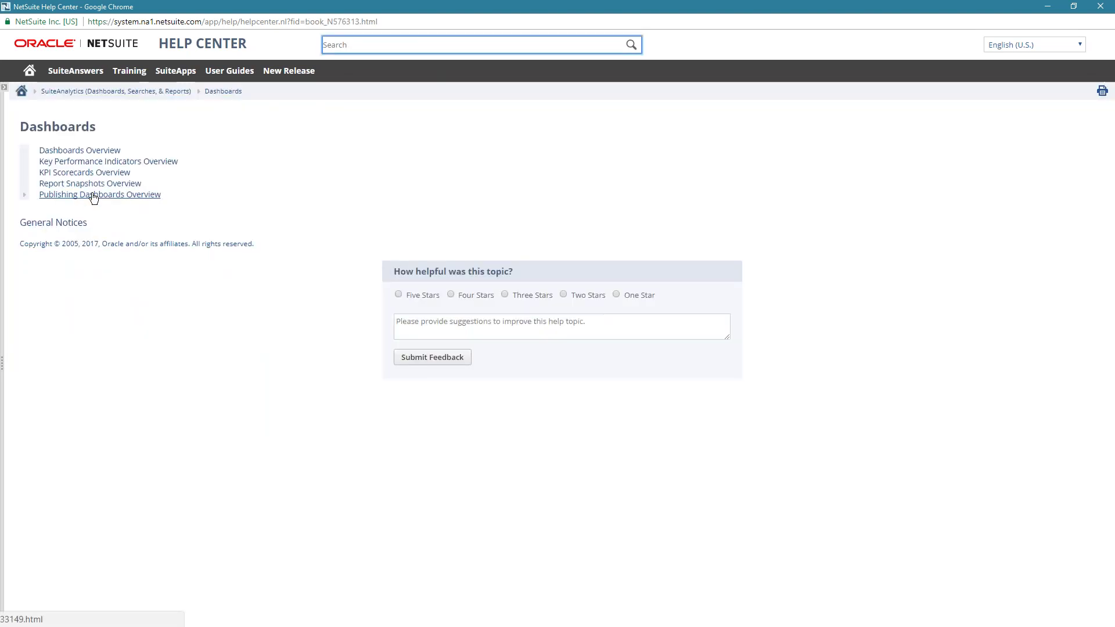
left_click(97, 185)
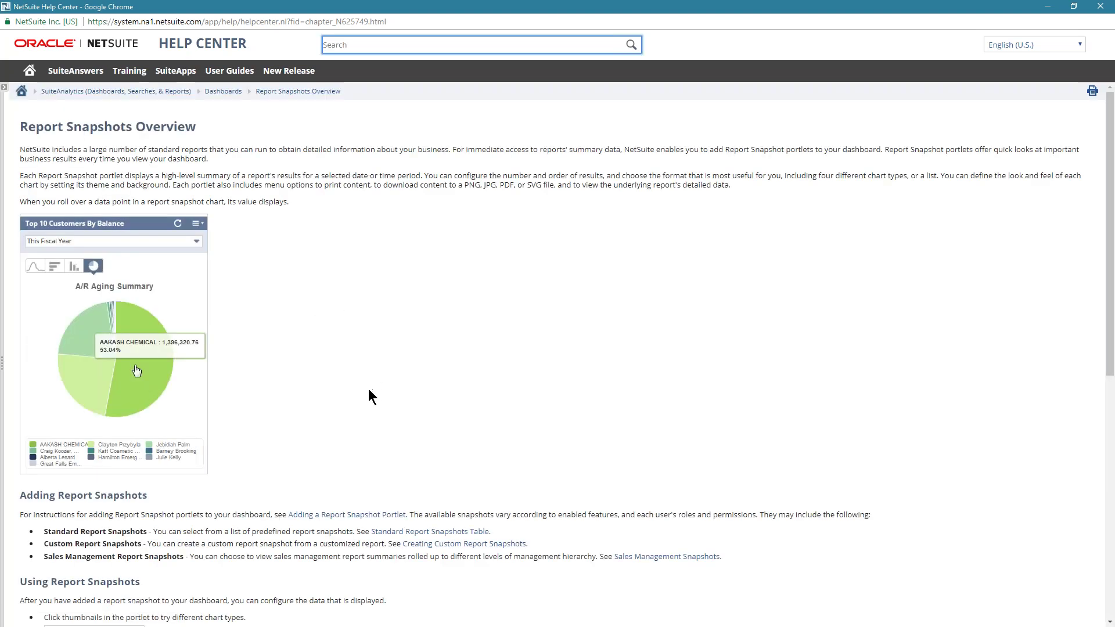
scroll(378, 348, "down", 2)
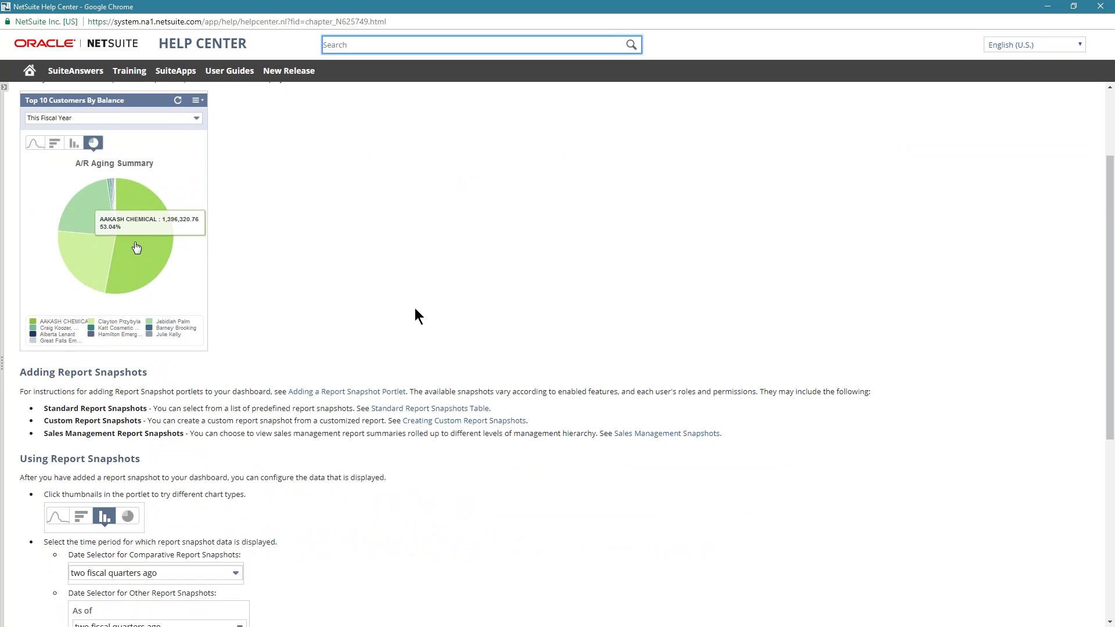
scroll(420, 341, "up", 2)
scroll(437, 349, "down", 2)
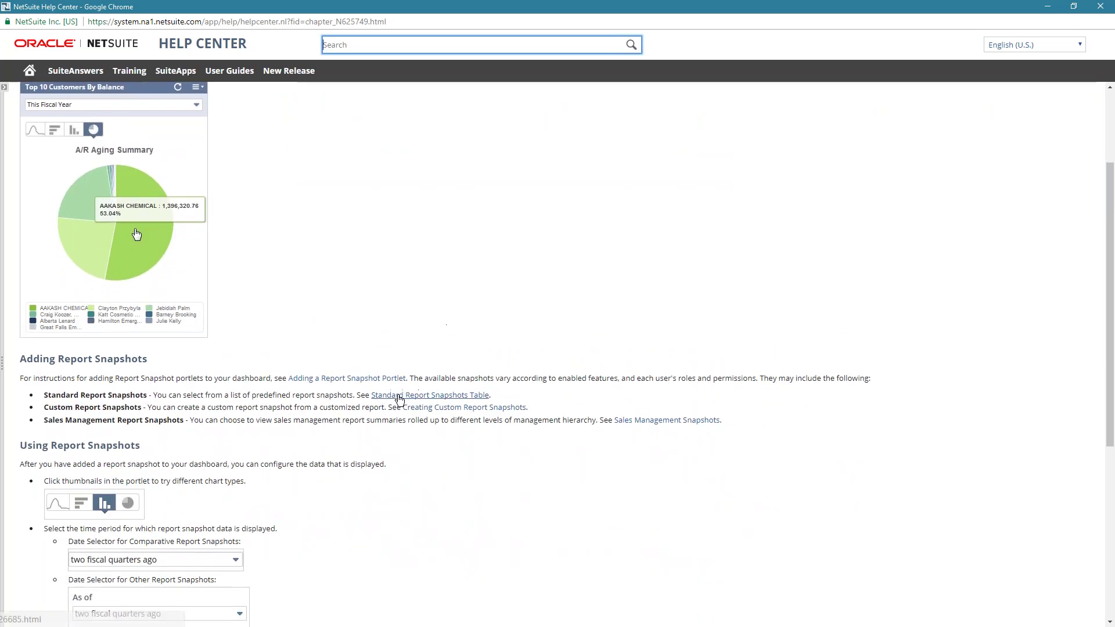
Open the Standard Report Snapshots Table topic and check the related Adding a Report Snapshot Portlet instructions
left_click(399, 397)
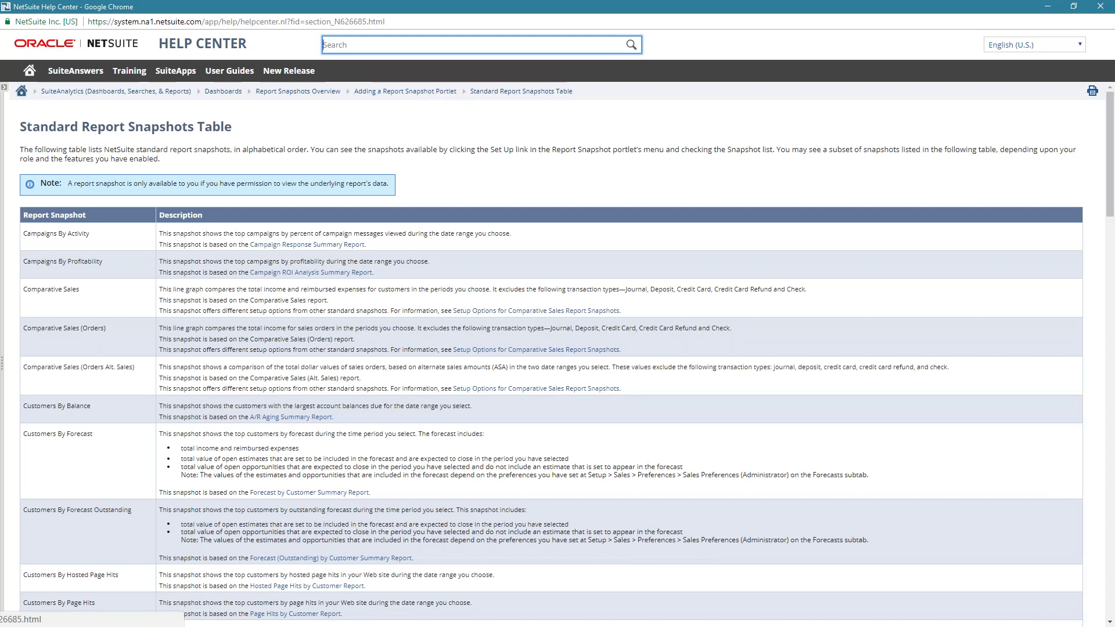
left_click(421, 95)
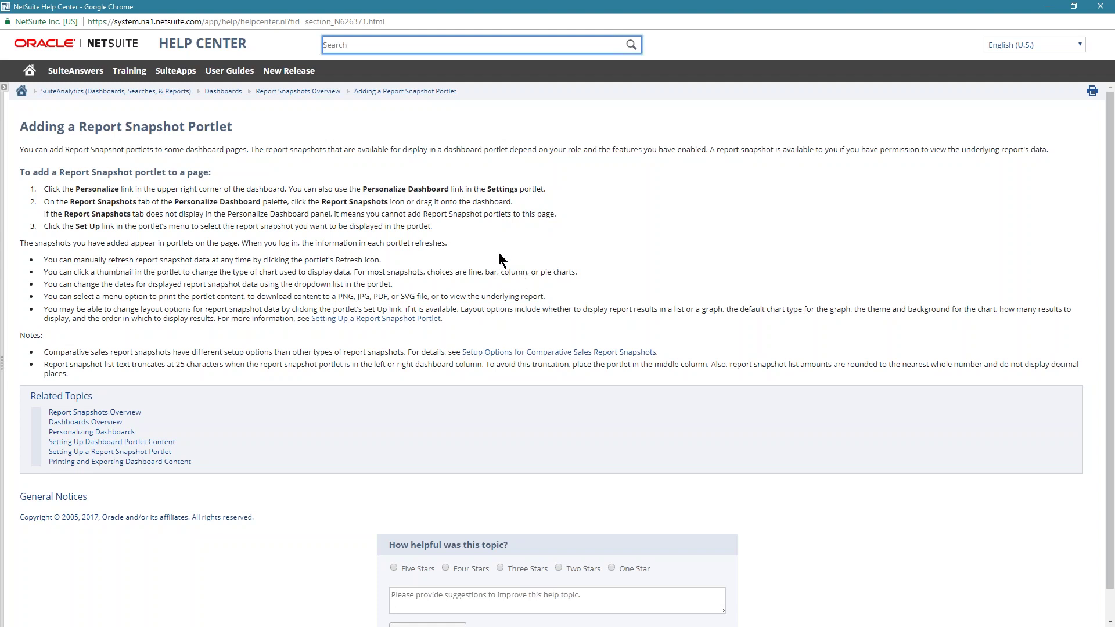
left_click(350, 164)
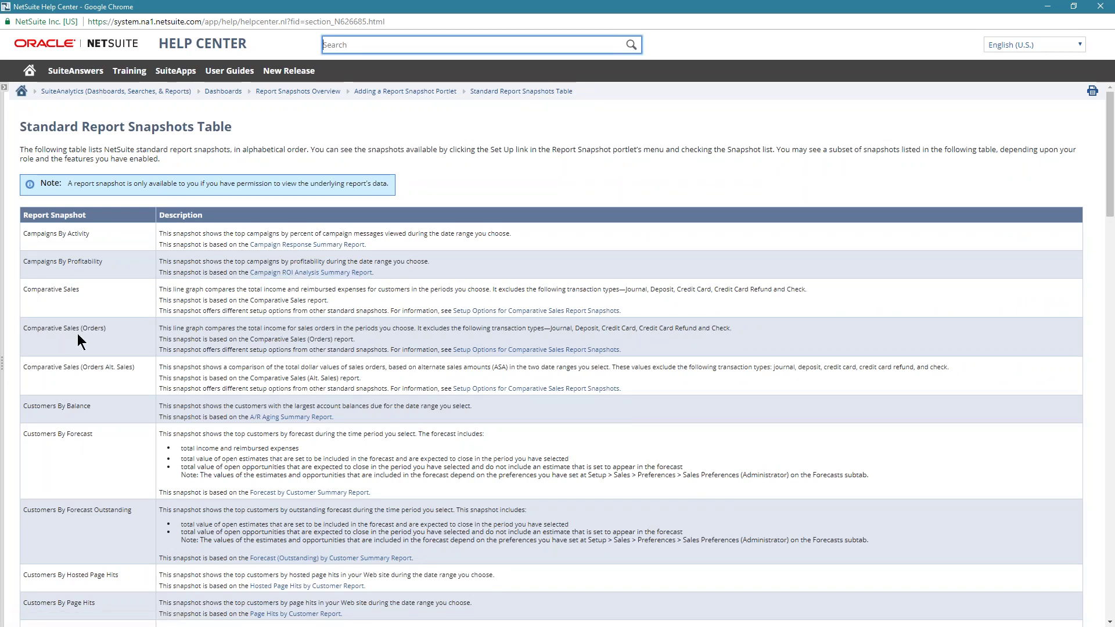
Read through the standard report snapshots and their descriptions in the Standard Report Snapshots Table
scroll(78, 334, "down", 7)
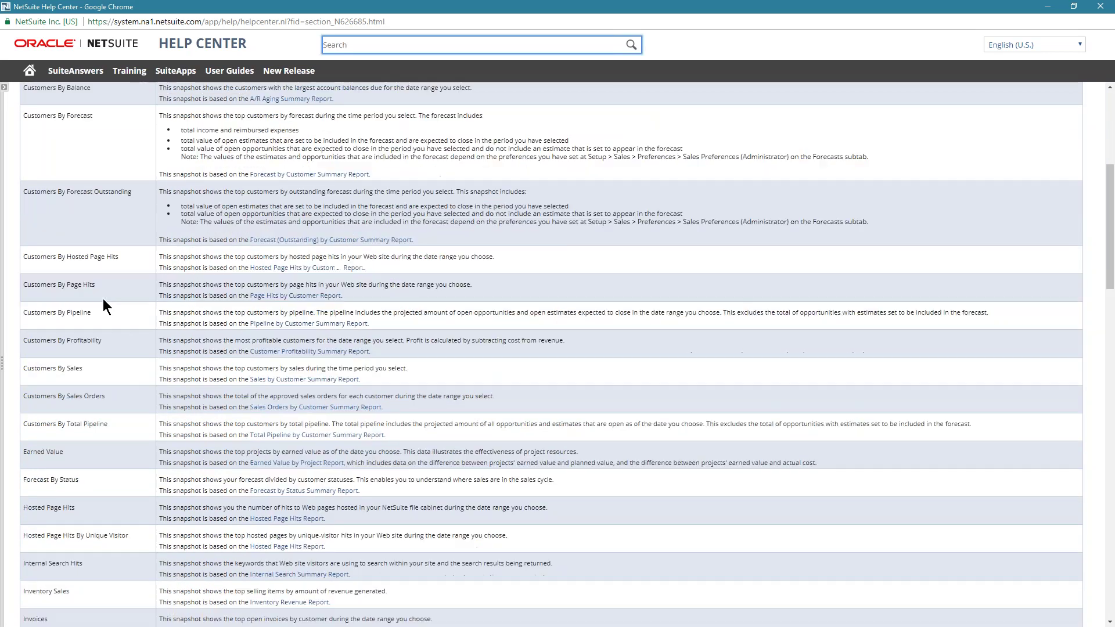
scroll(100, 305, "down", 8)
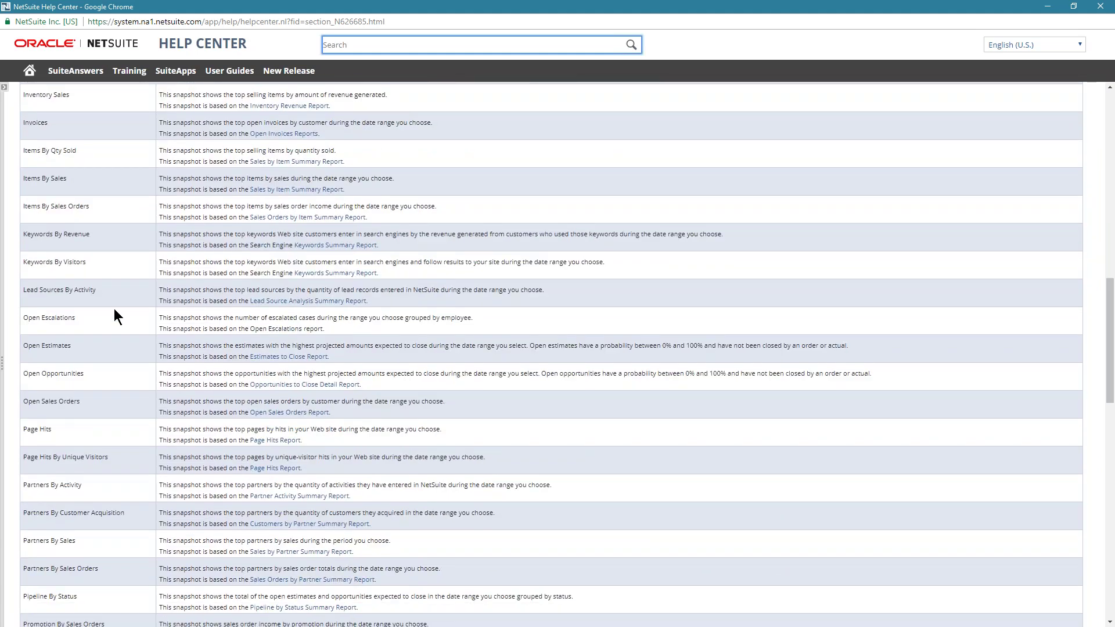
scroll(114, 282, "down", 5)
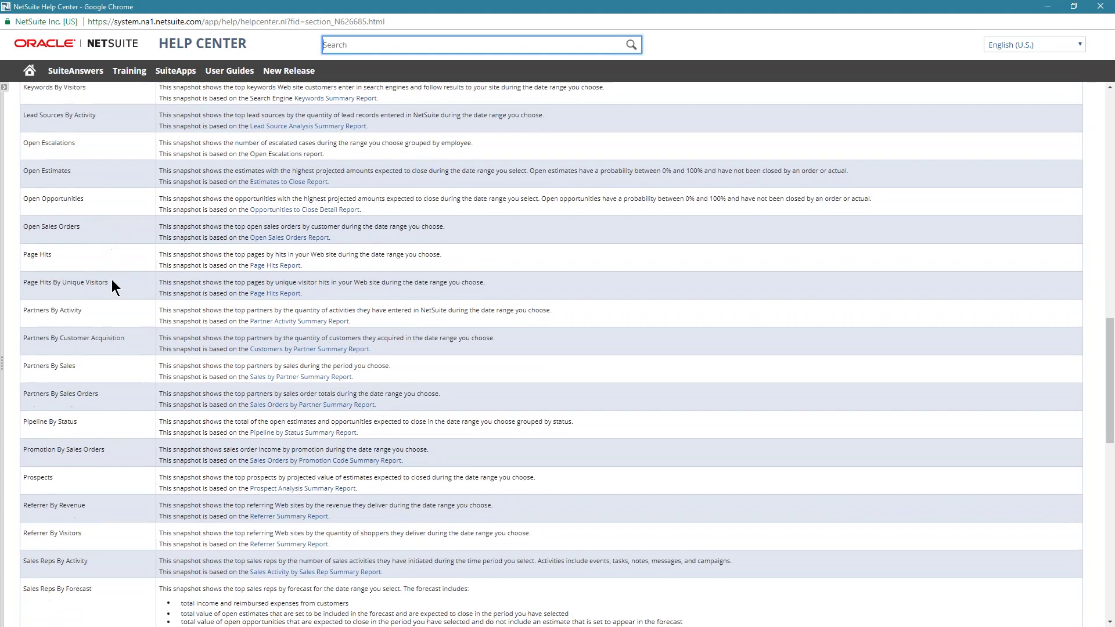
scroll(114, 314, "down", 4)
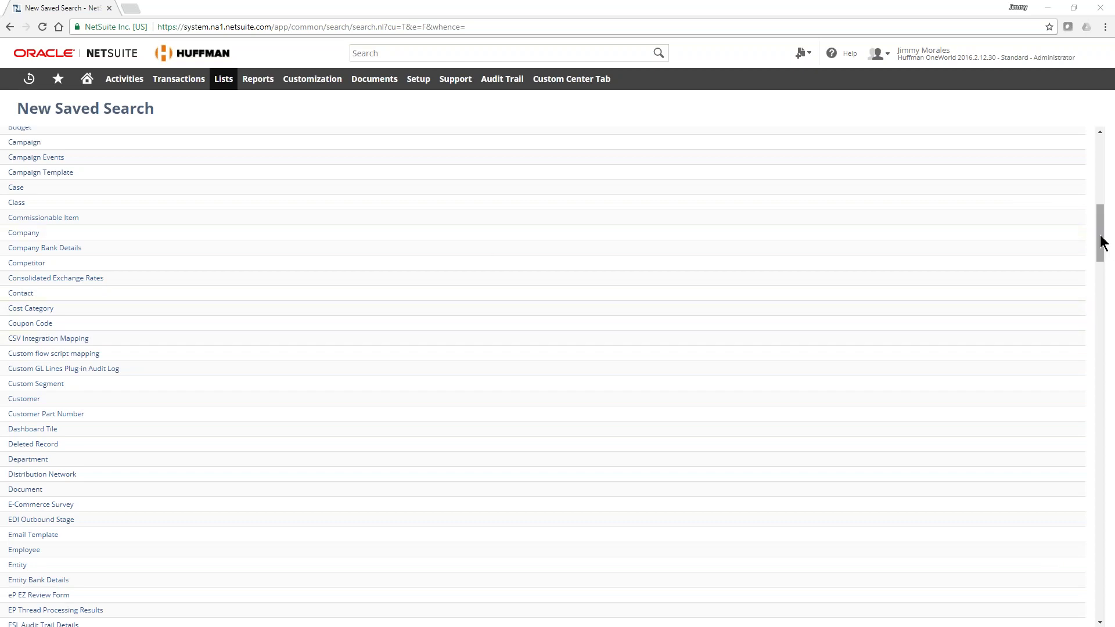
Look through the record types offered for a new saved search and compare them with the Sales transaction types
left_click_drag(1101, 243, 1086, 415)
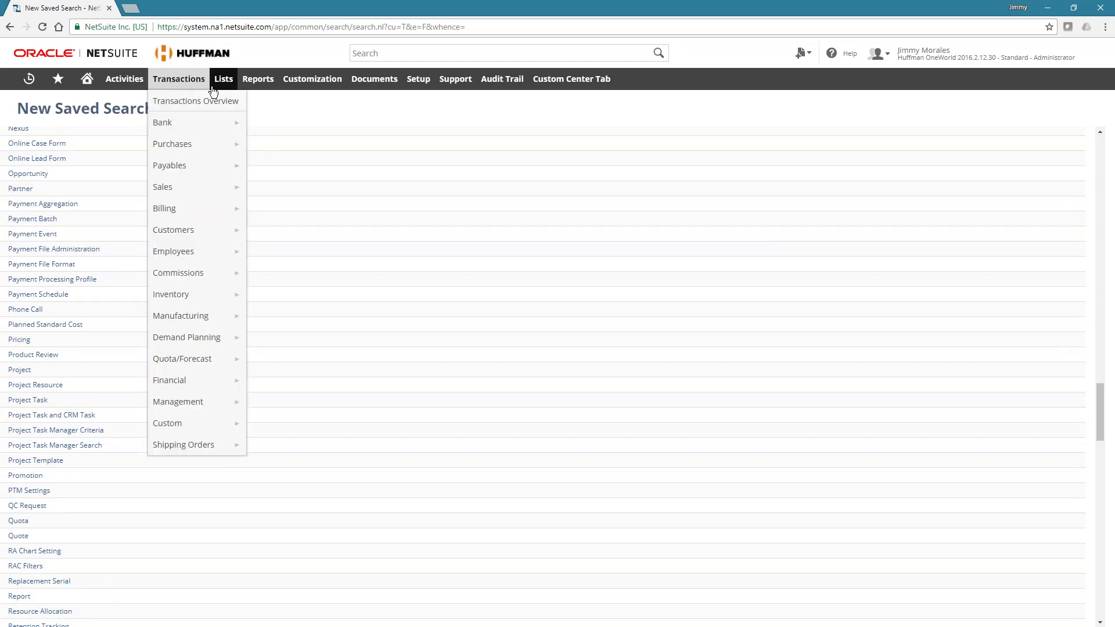
mouse_move(231, 88)
mouse_move(189, 92)
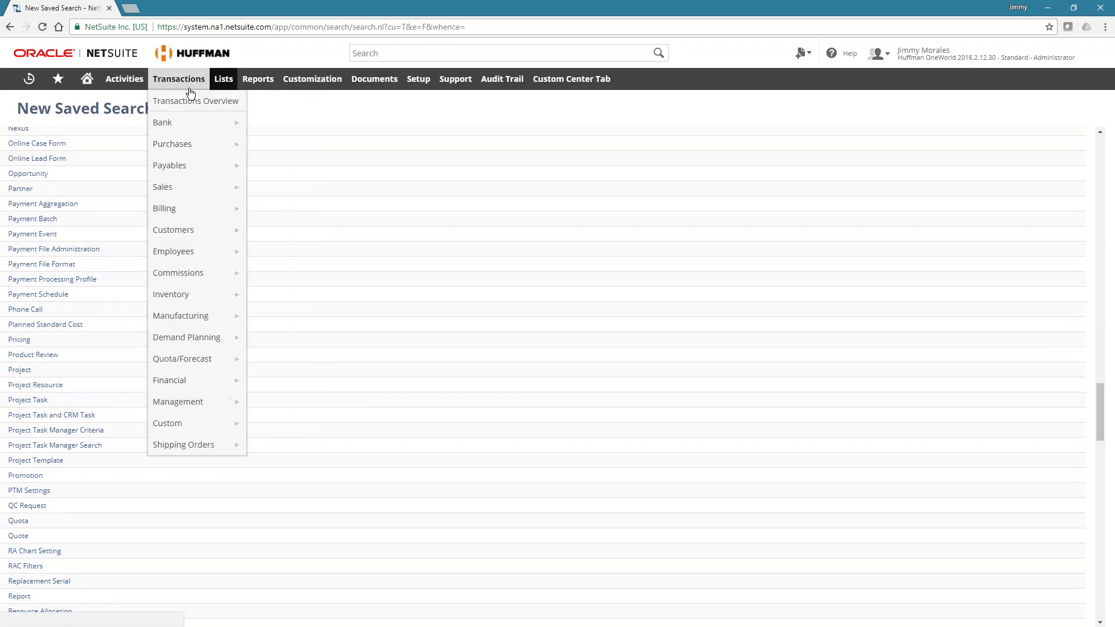
mouse_move(202, 187)
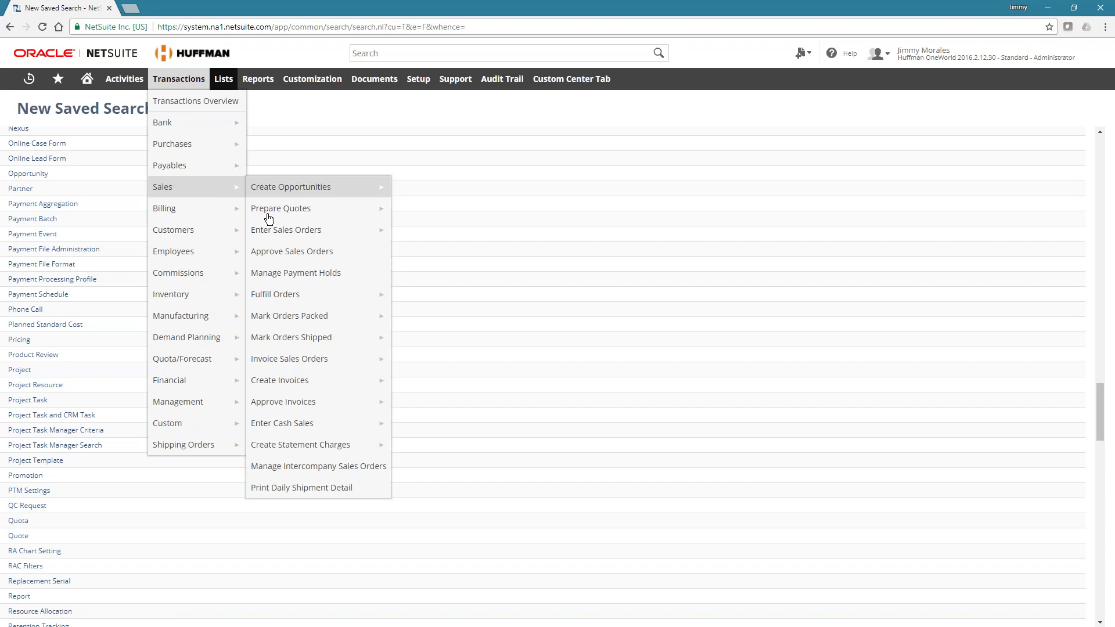
mouse_move(344, 383)
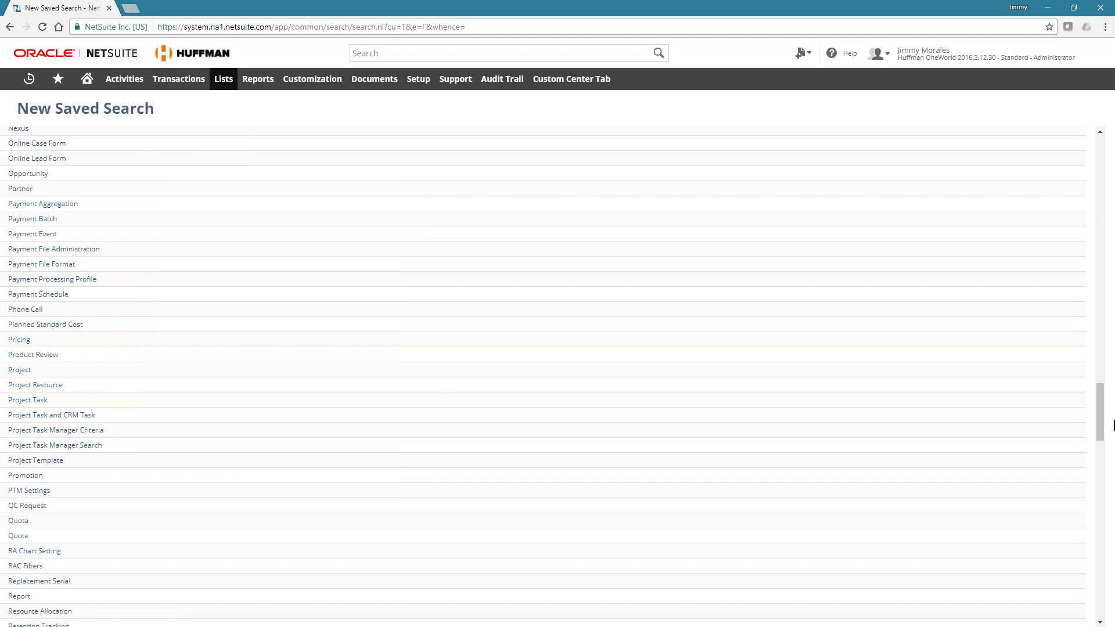
Return to the earlier record types of the new saved search and compare them with the Lists categories
left_click_drag(1102, 406, 1090, 213)
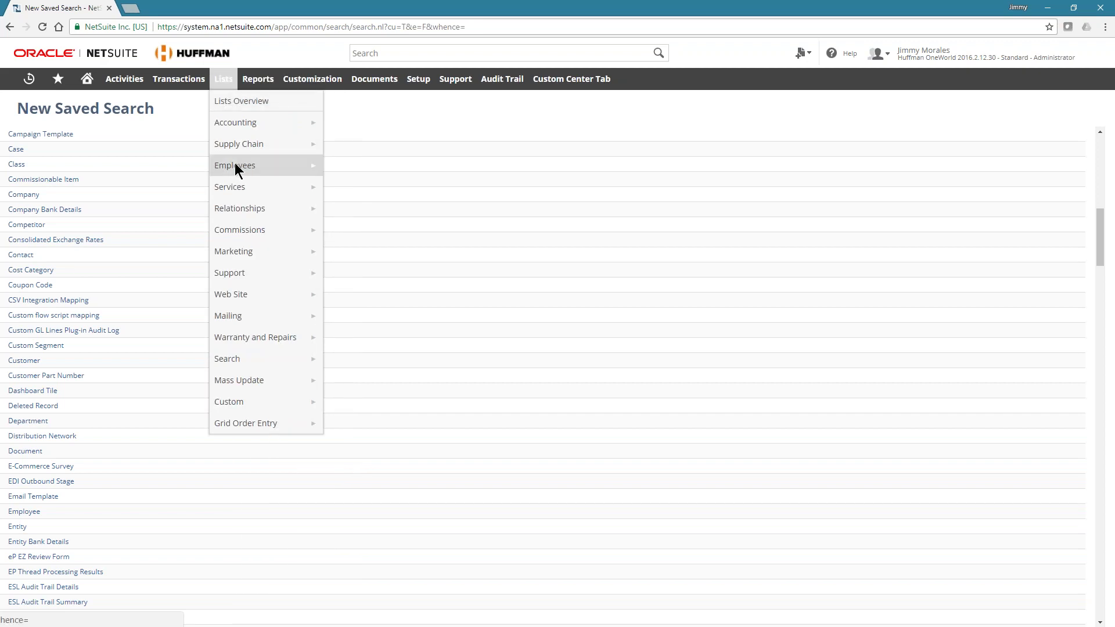
mouse_move(259, 212)
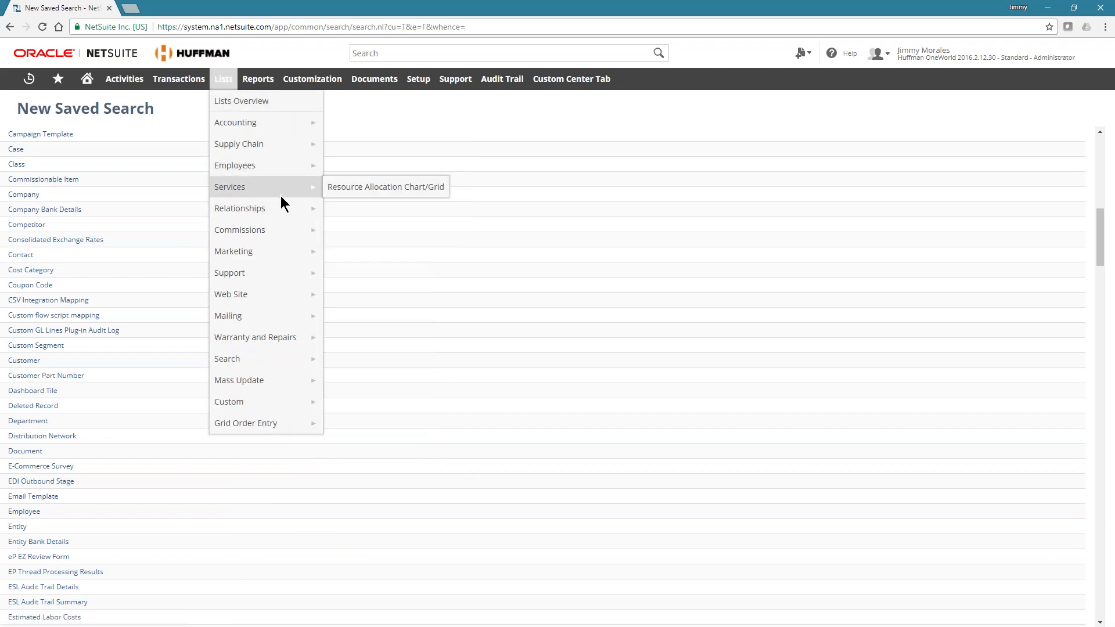
mouse_move(282, 297)
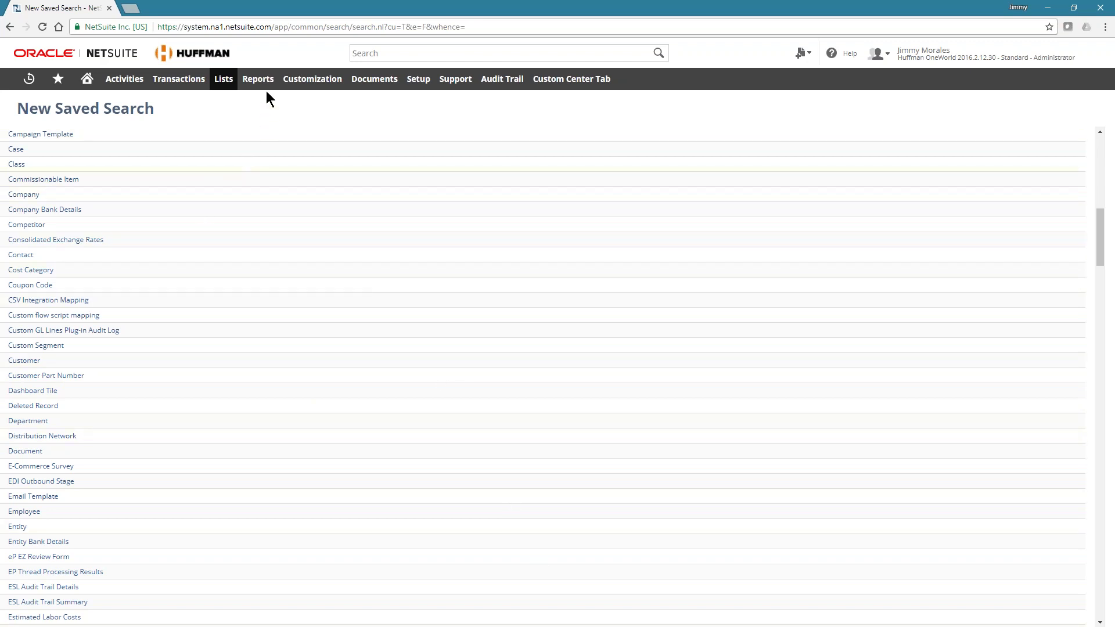
Open the New Report page and look through all available report metrics and their descriptions
mouse_move(267, 86)
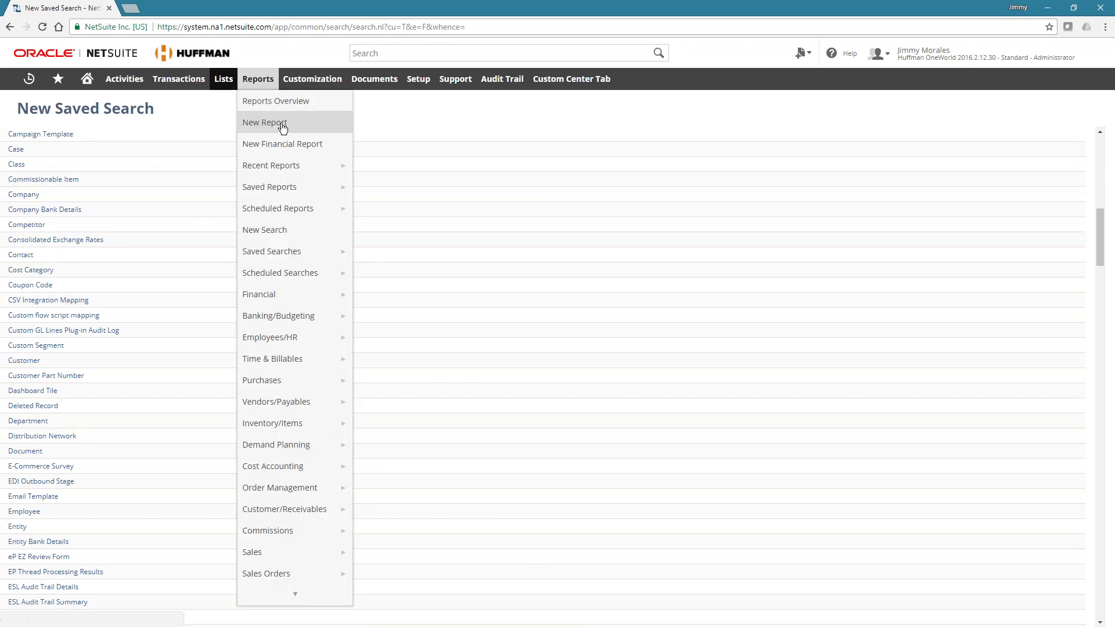
left_click(315, 123)
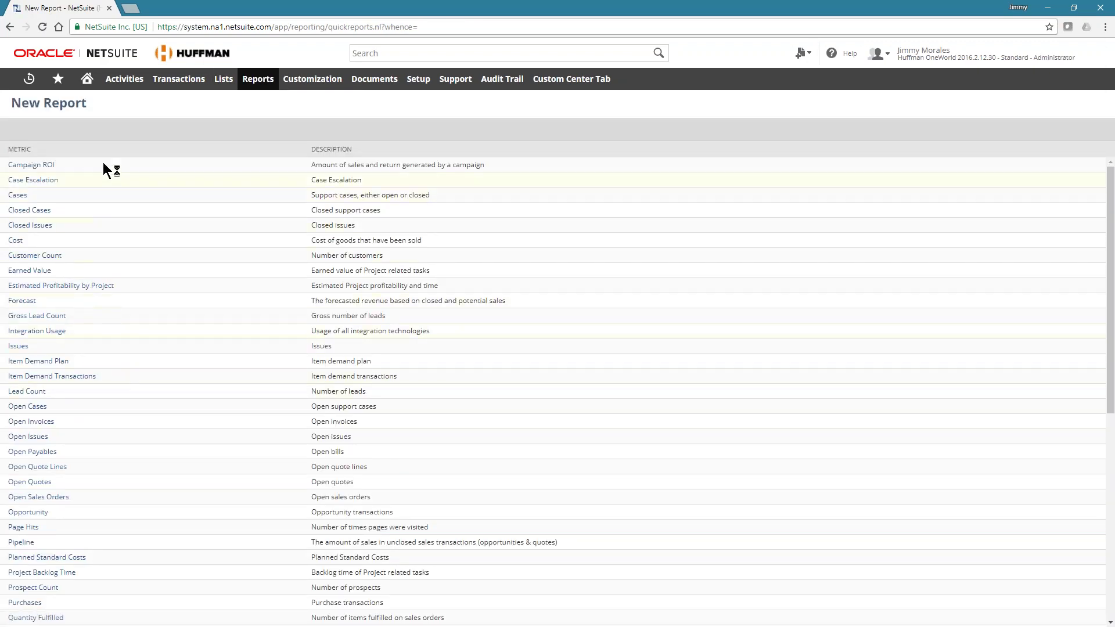
scroll(125, 444, "down", 3)
scroll(169, 317, "down", 5)
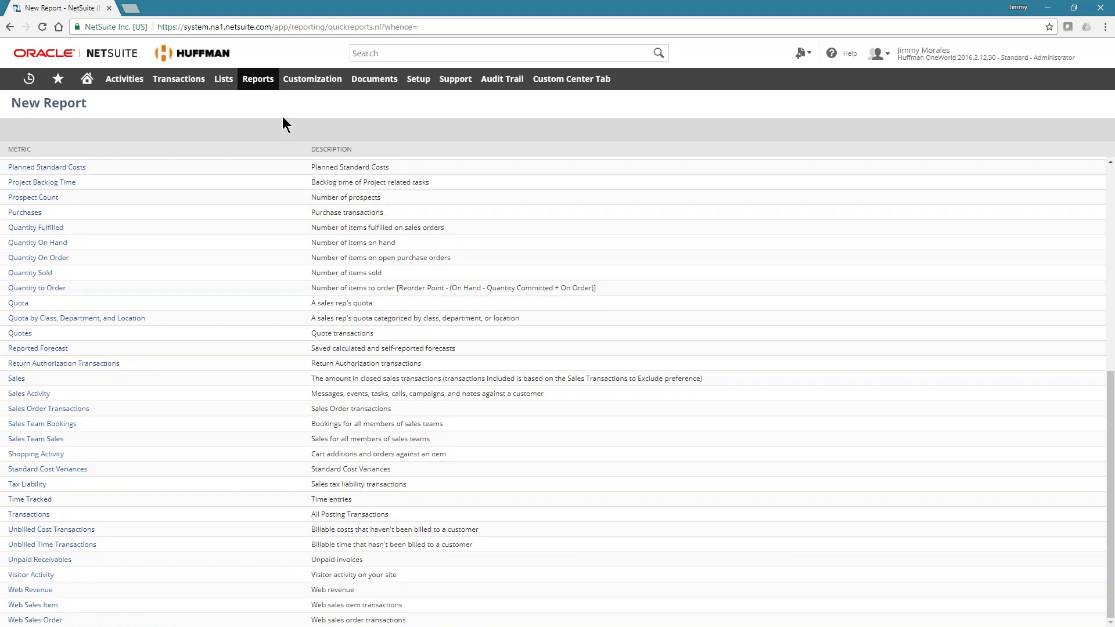
Look through the standard report categories, ending with the Sales reports such as Sales by Customer
mouse_move(260, 86)
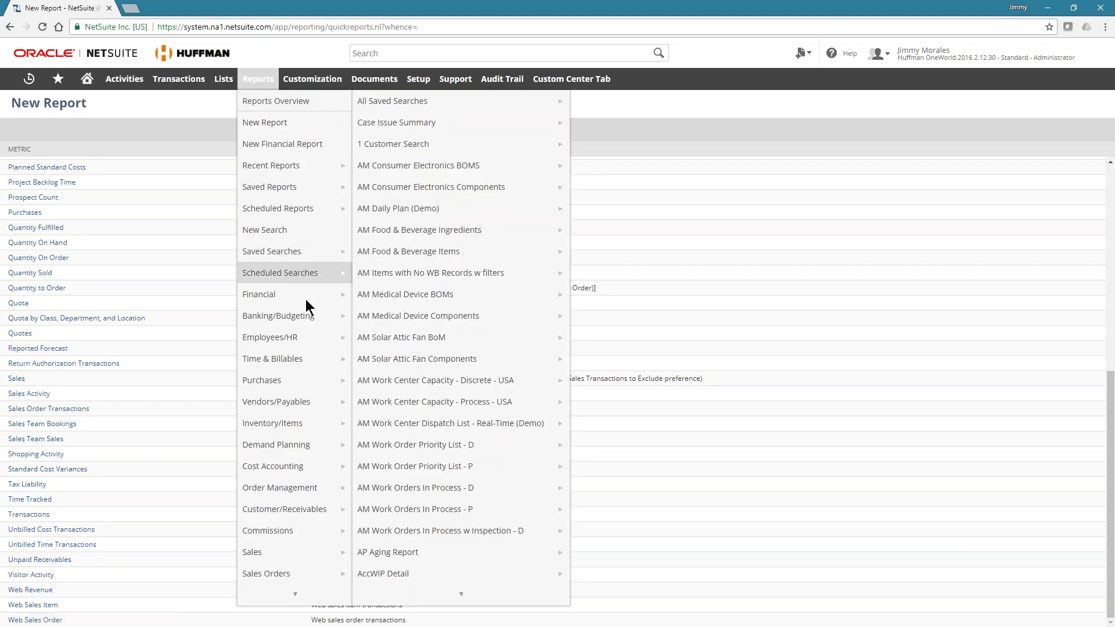
mouse_move(295, 388)
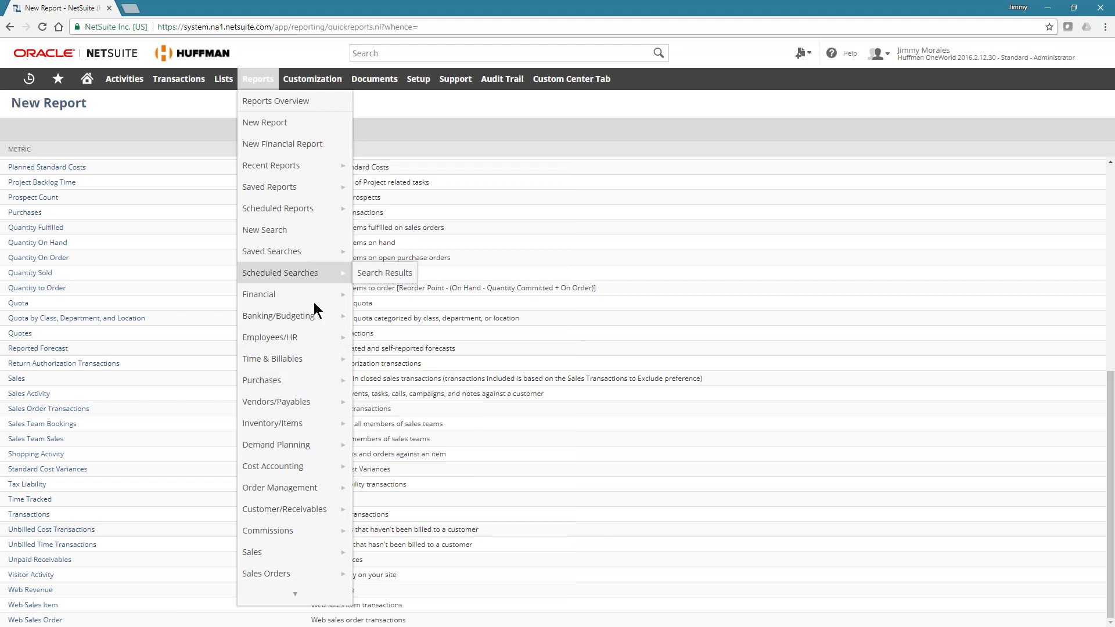
mouse_move(307, 337)
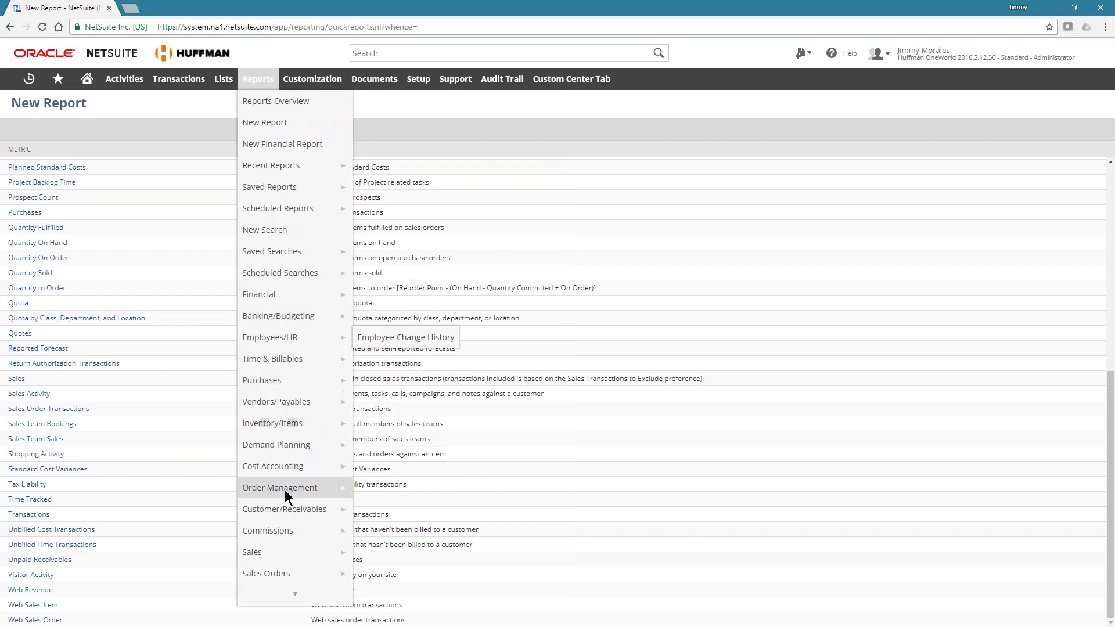
mouse_move(312, 553)
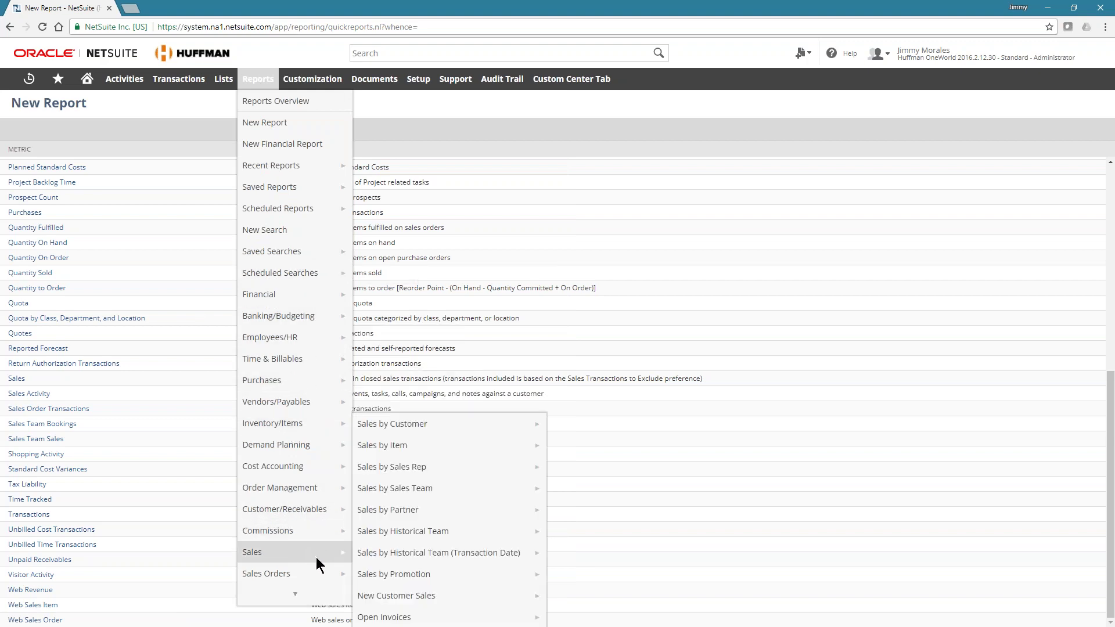
mouse_move(448, 426)
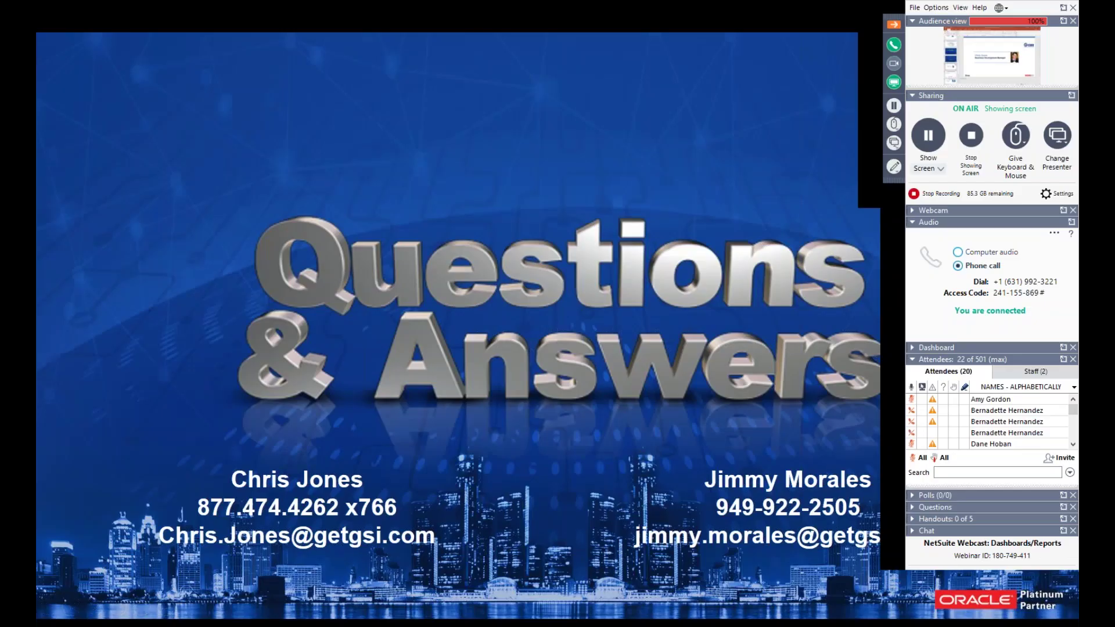
Switch back to the presentation's slide show and advance from the Questions & Answers slide to the Amazon Gift Card slide
key("Right")
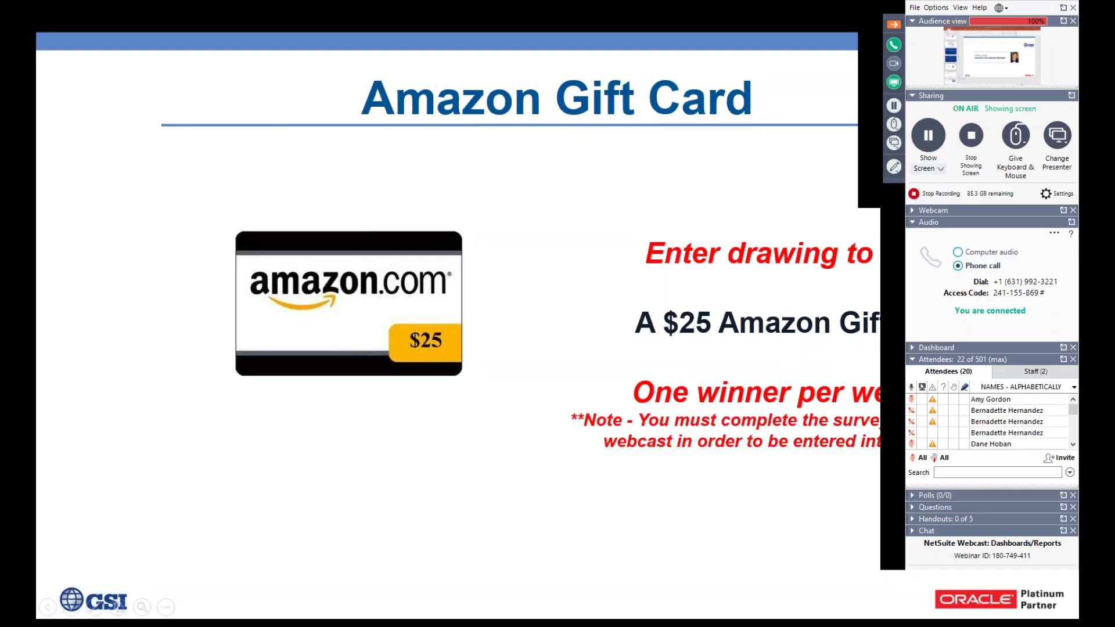